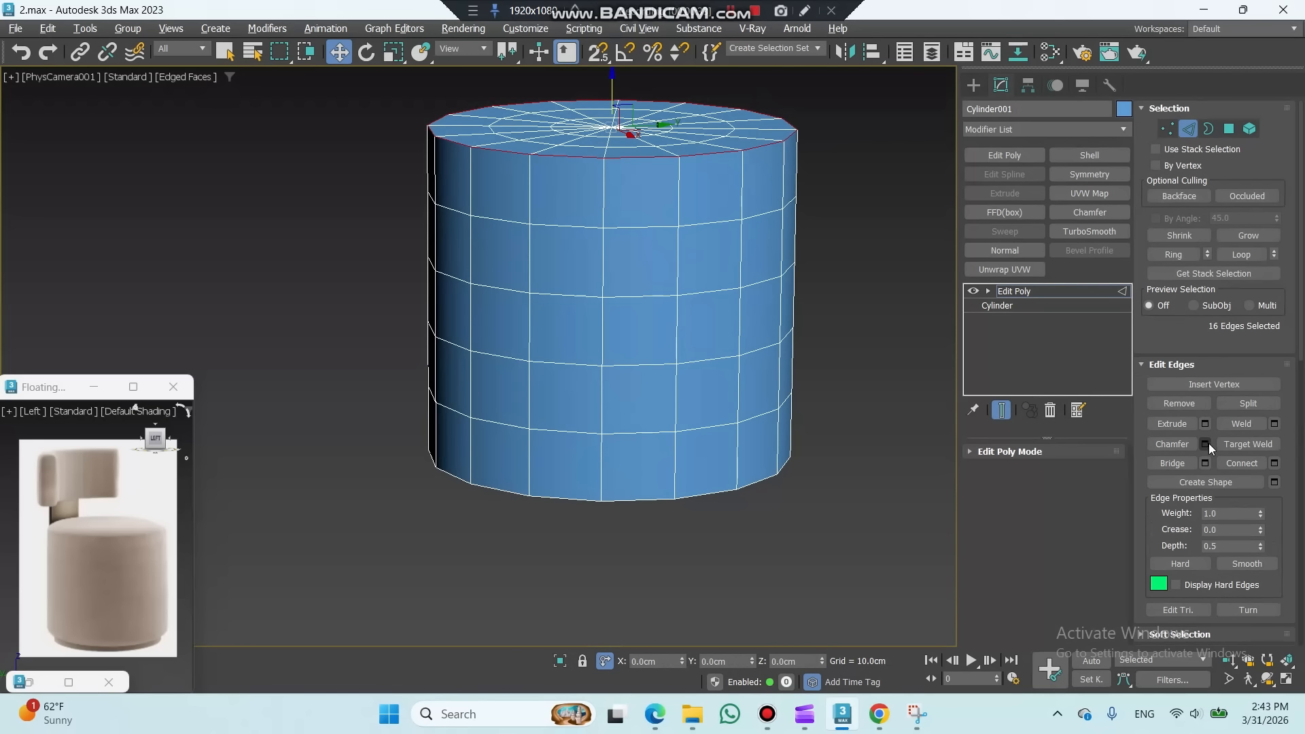
Step: Chamfer the edge loop around the cylinder's top rim by 2 cm
left_click(1205, 444)
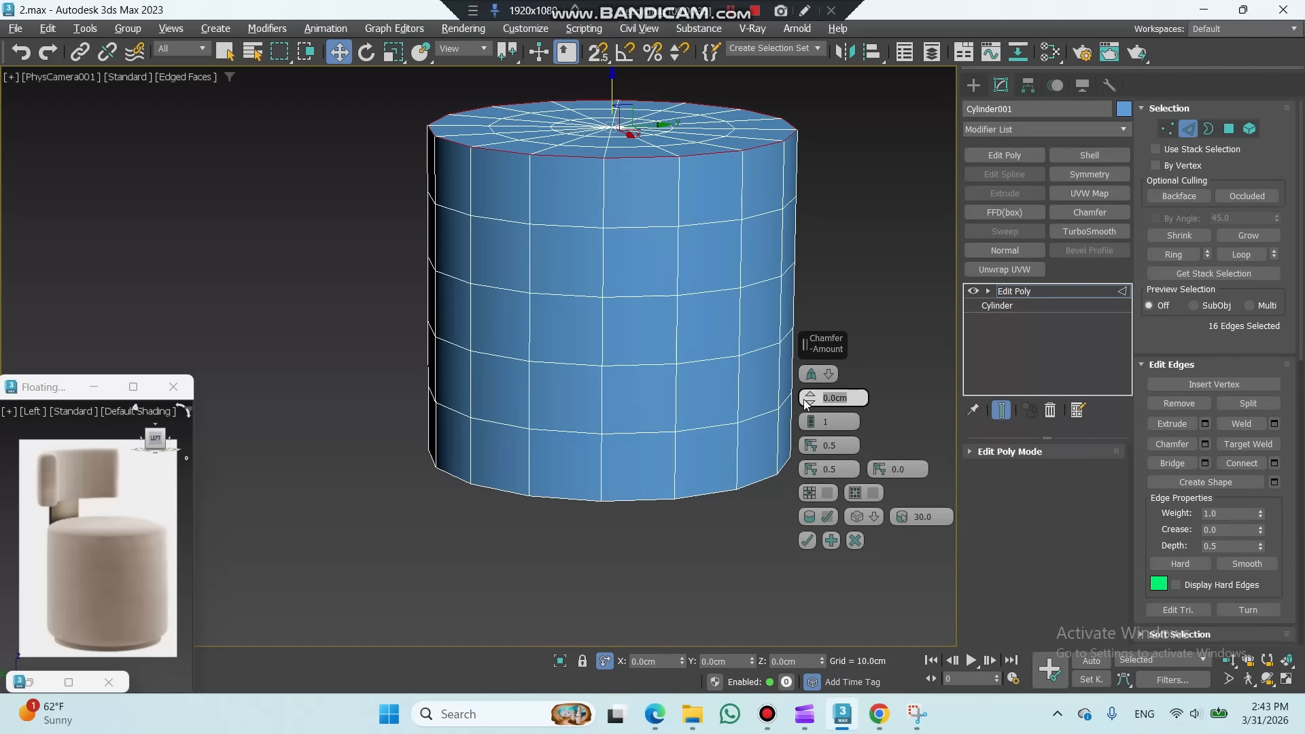
type("2")
key("Return")
left_click(812, 541)
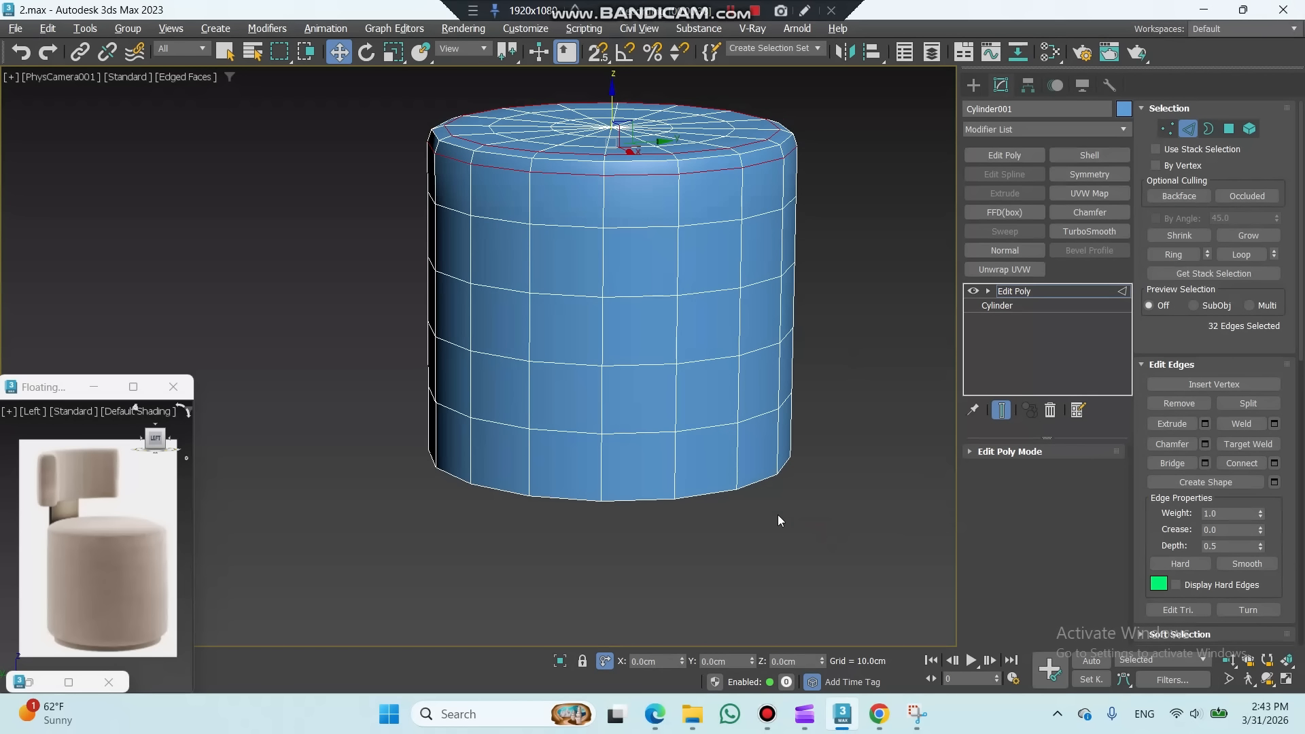
Step: Chamfer the edge loop around the cylinder's bottom rim by a smaller amount than the top rim
double_click(757, 486)
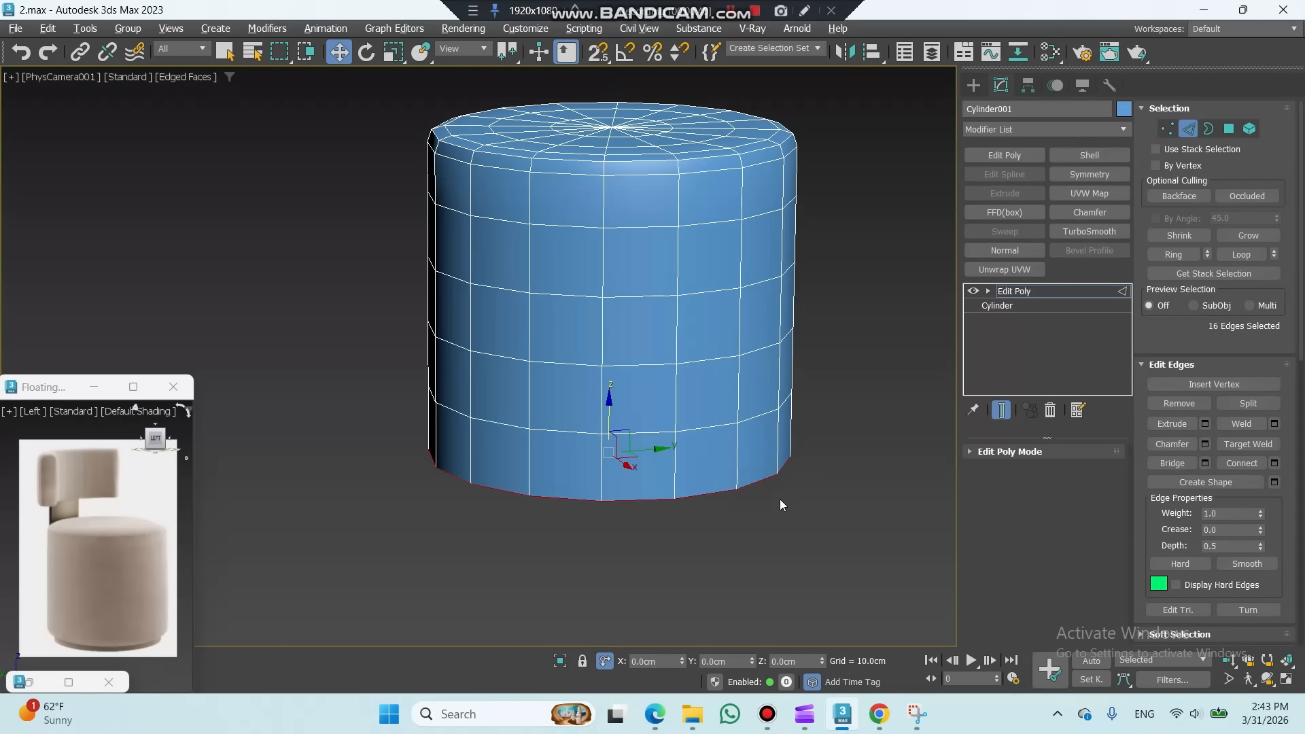
left_click(1205, 444)
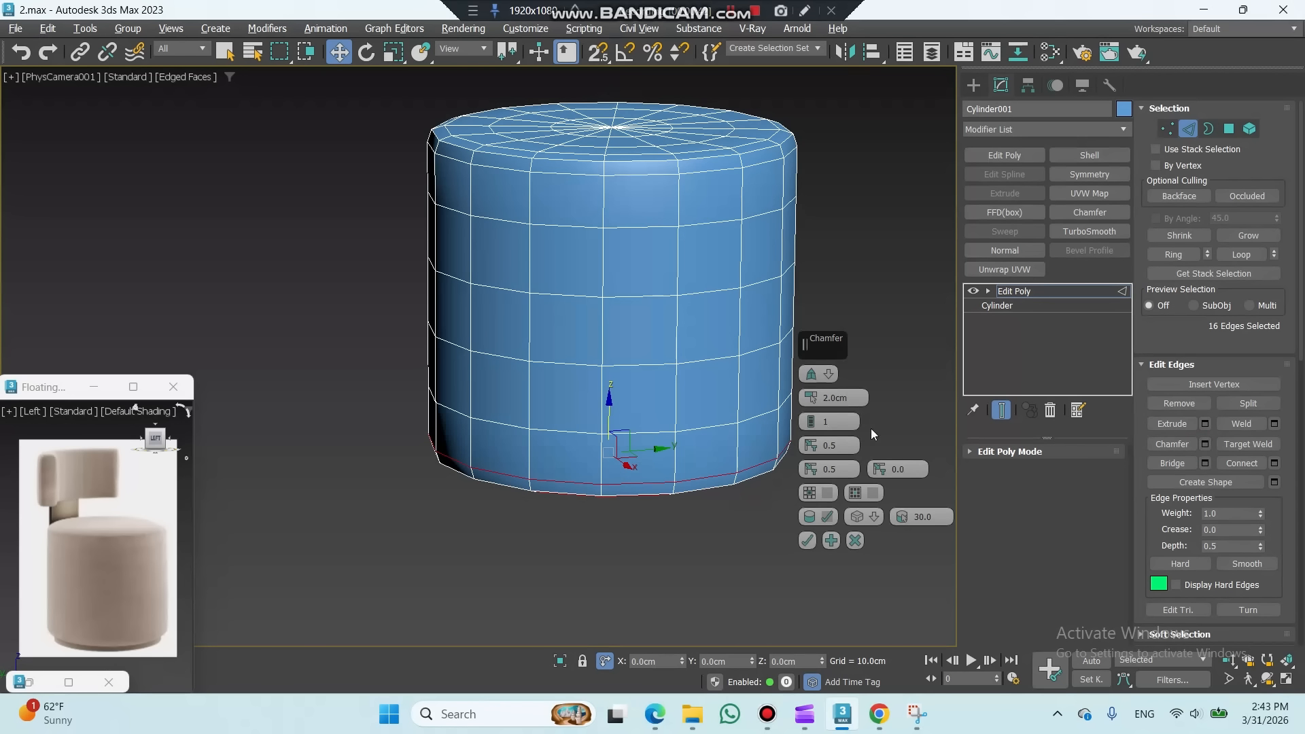
left_click(853, 404)
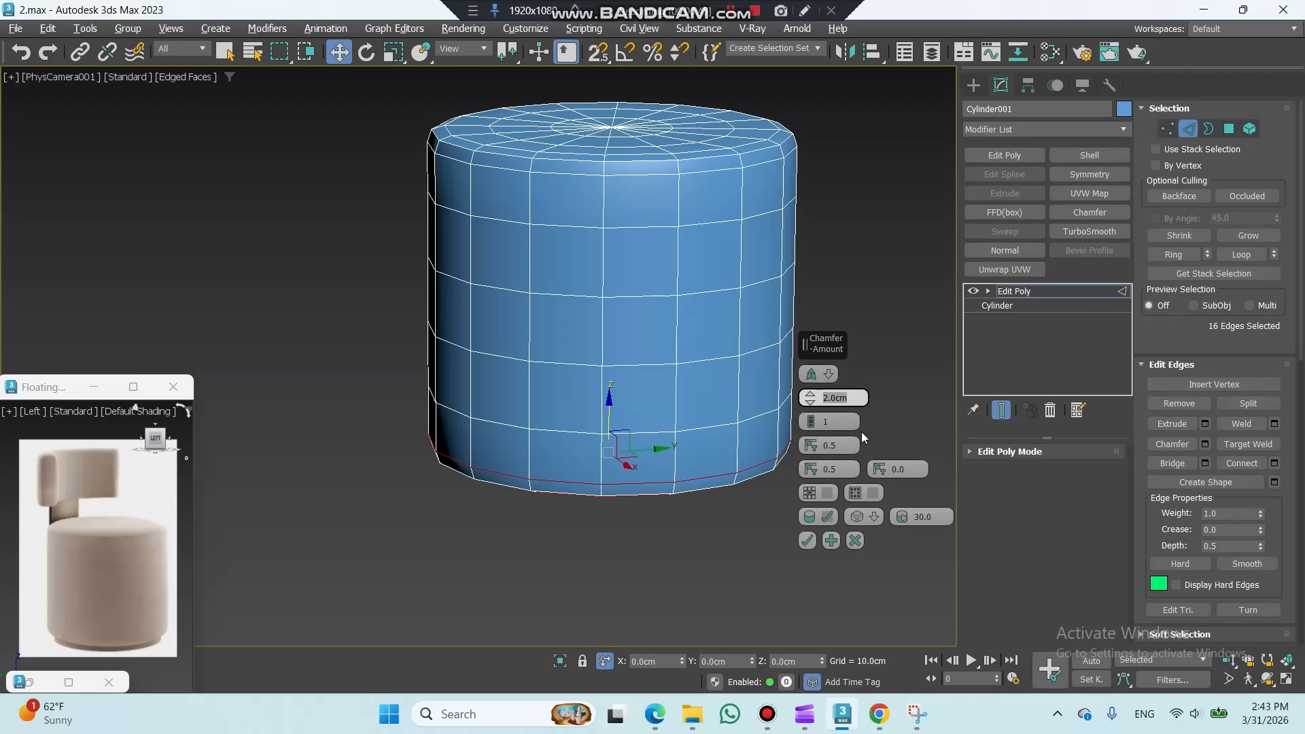
left_click(807, 542)
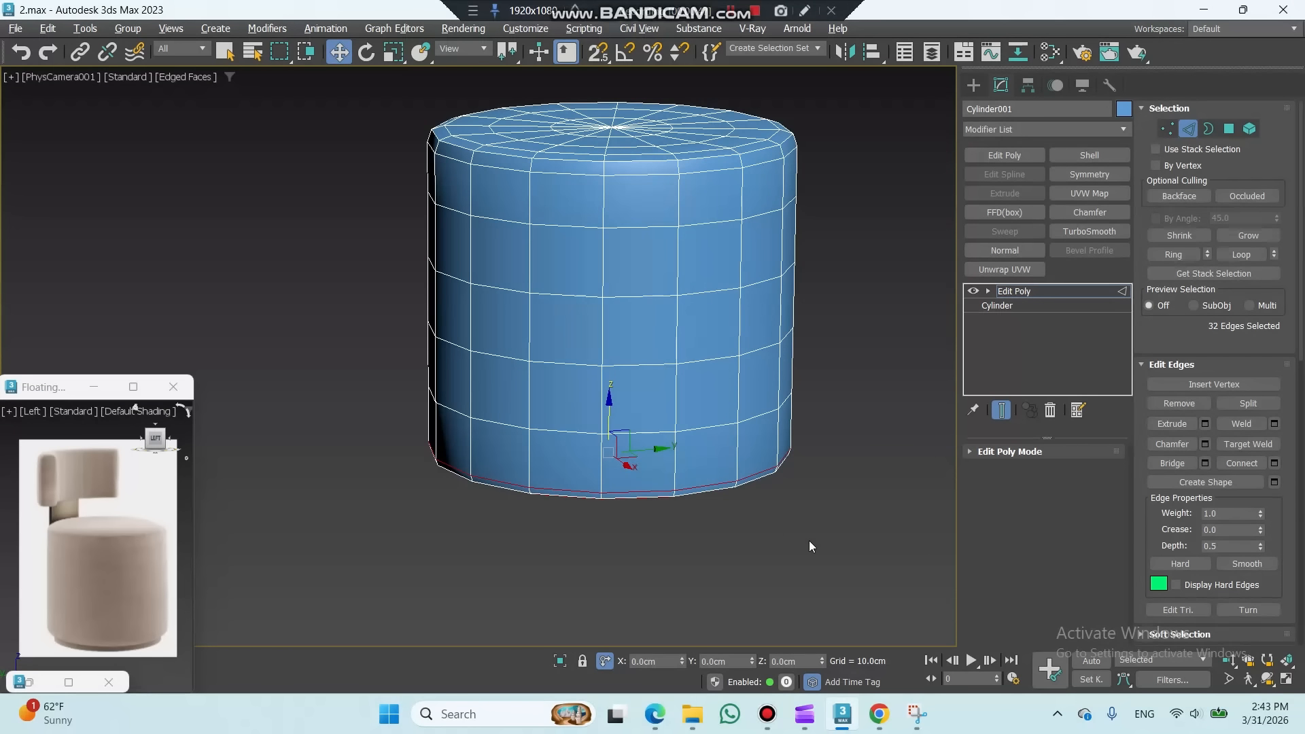
Step: Add a TurboSmooth modifier to the cylinder, check the shaded shape without wireframe edges and switch the modifier's display off
left_click(1095, 232)
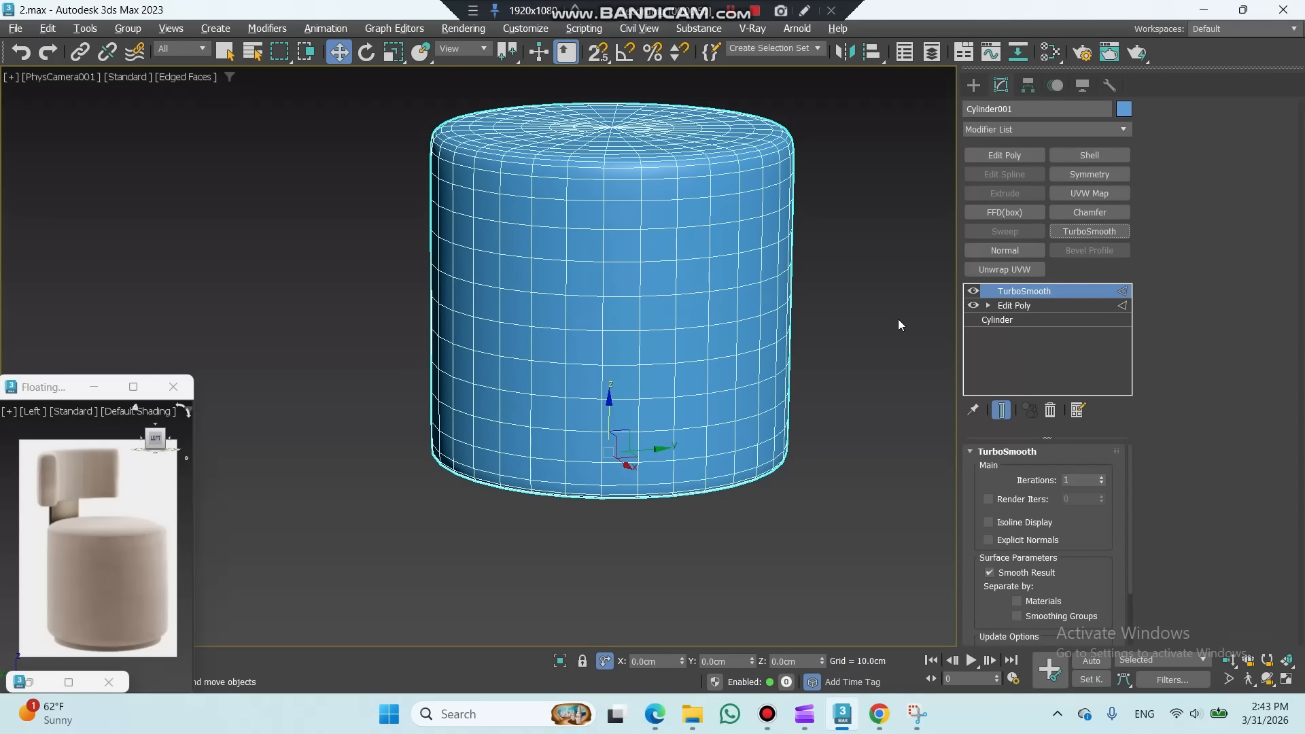
key("F4")
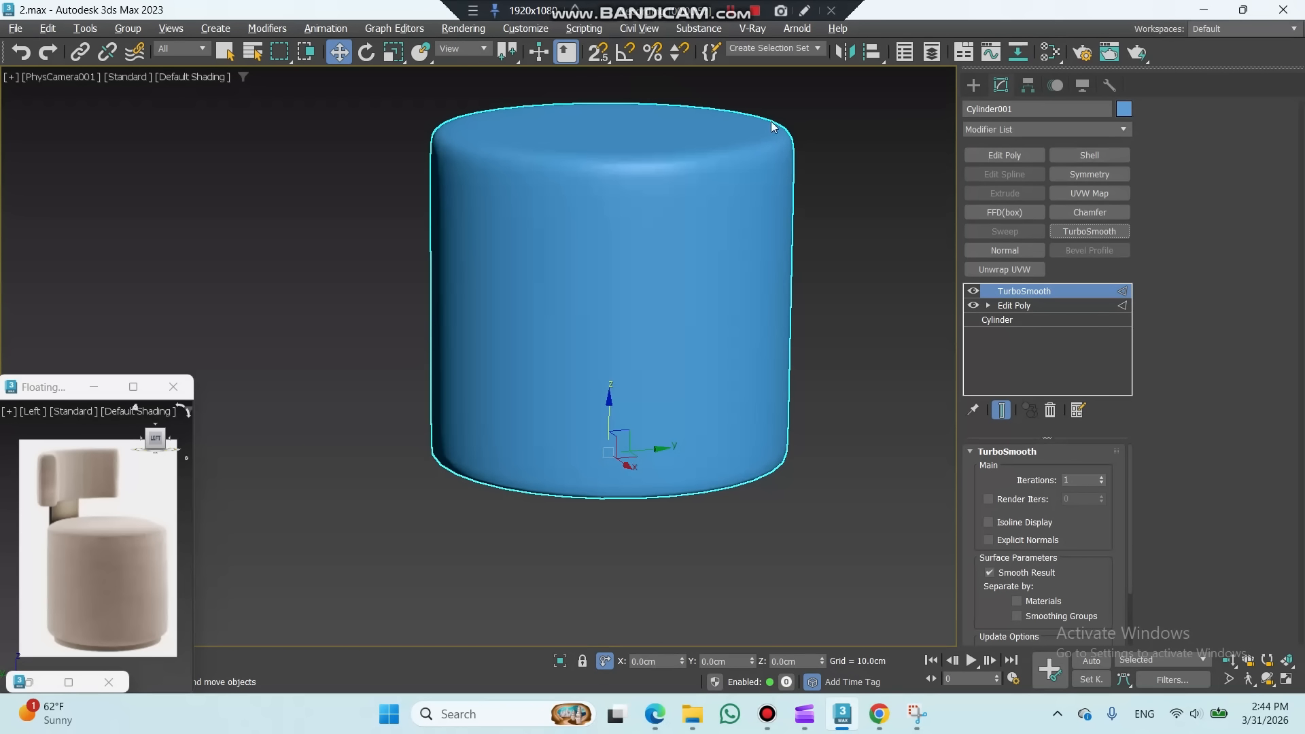
left_click(973, 291)
key("F4")
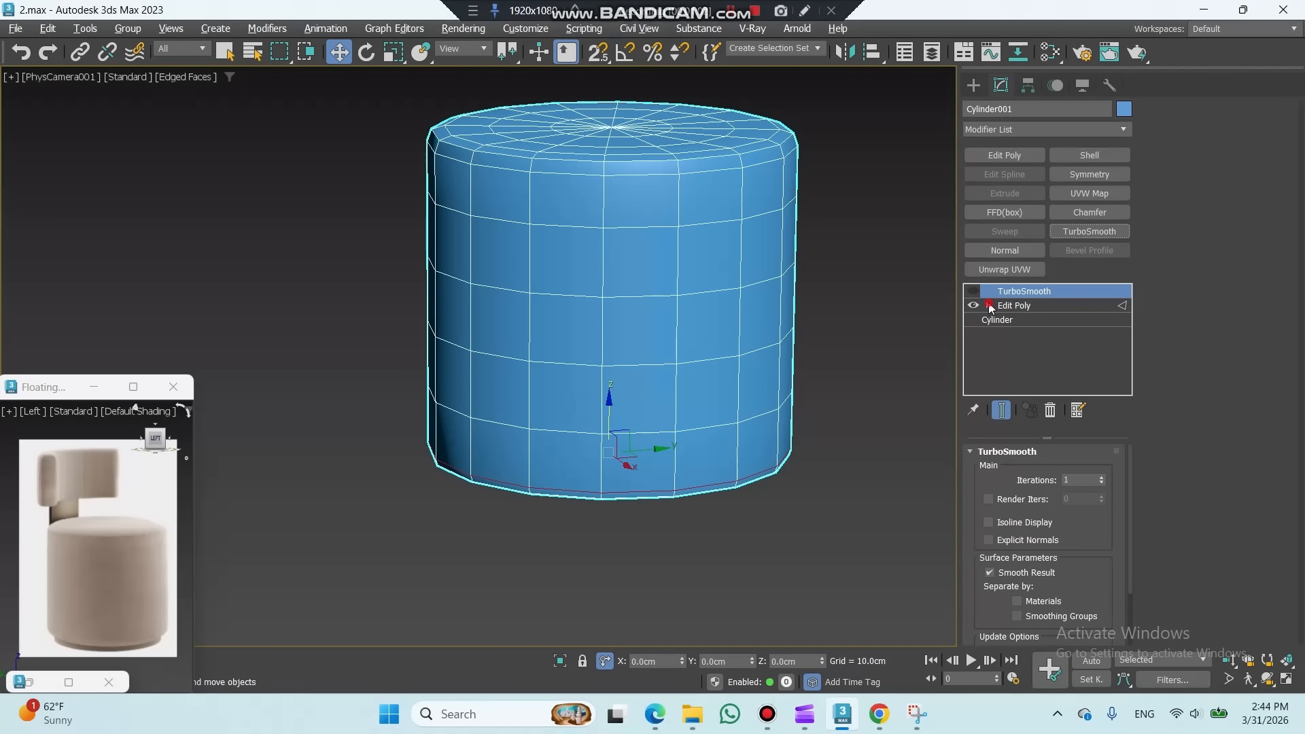
Step: Select the top cap polygons of the cylinder by a 45° angle, shrink the selection by one ring and raise it slightly
left_click(989, 305)
left_click(1033, 363)
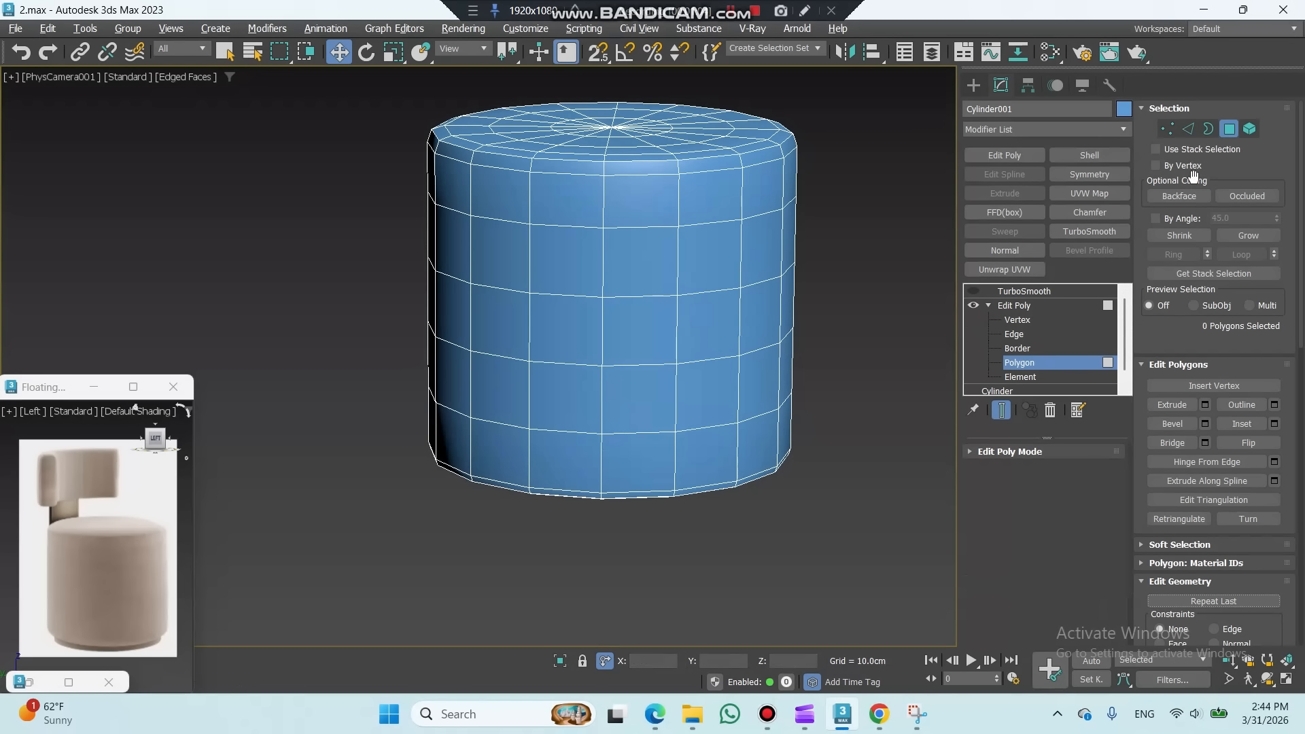
left_click(1184, 217)
left_click(678, 129)
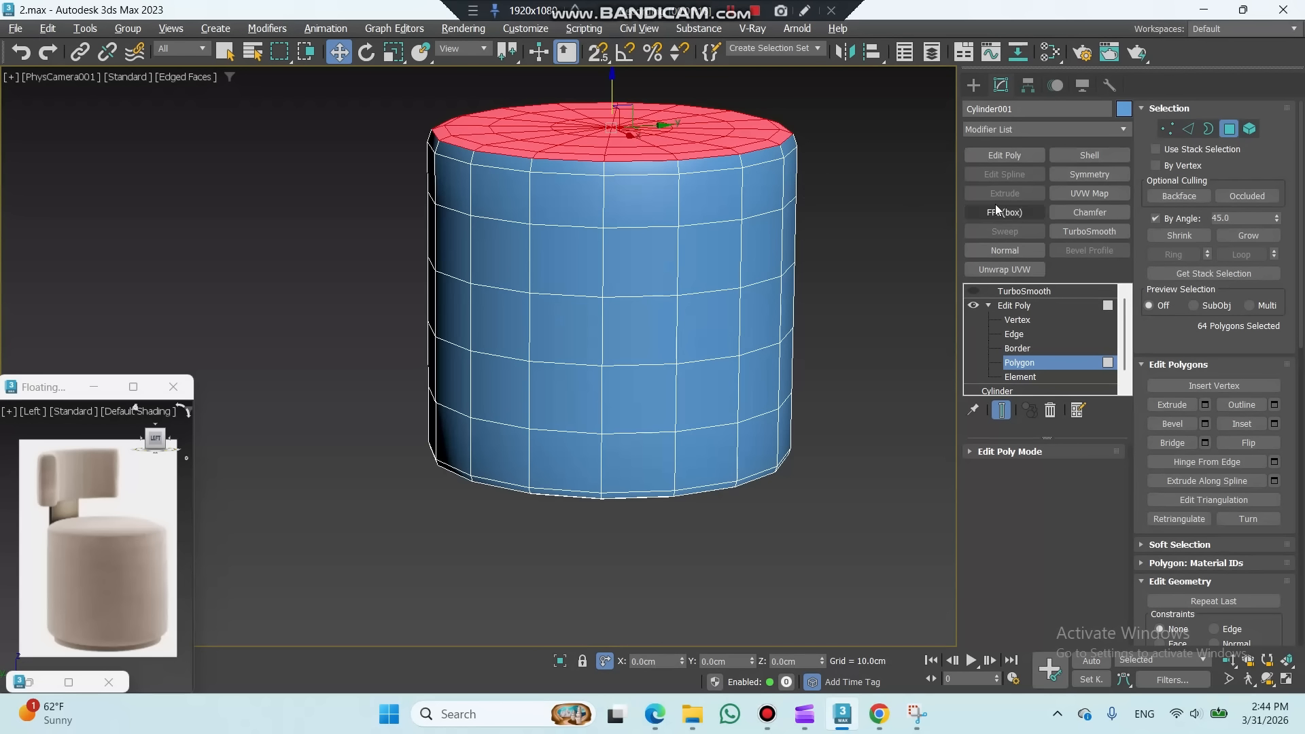
left_click(1170, 235)
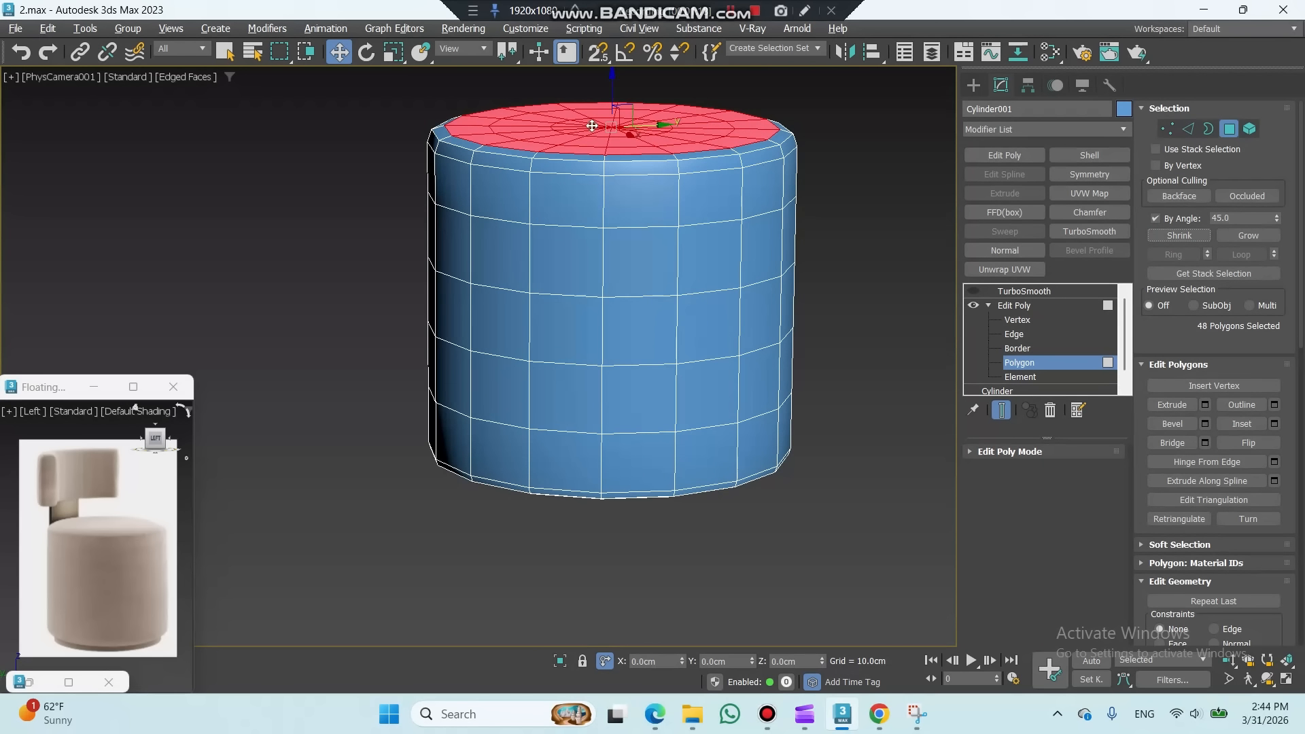
left_click(1166, 222)
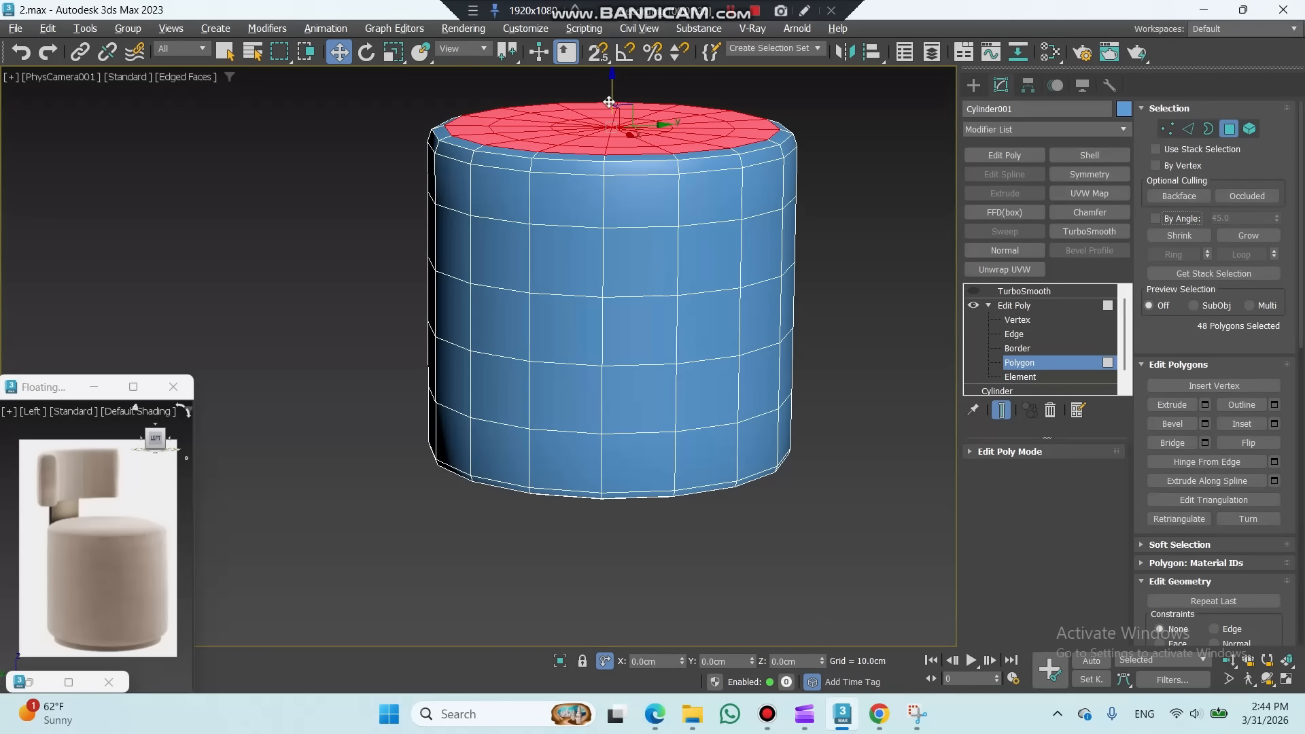
left_click_drag(611, 99, 606, 81)
Step: Shrink the top cap selection to the innermost ring of polygons and raise it slightly to dome the seat
left_click(1179, 235)
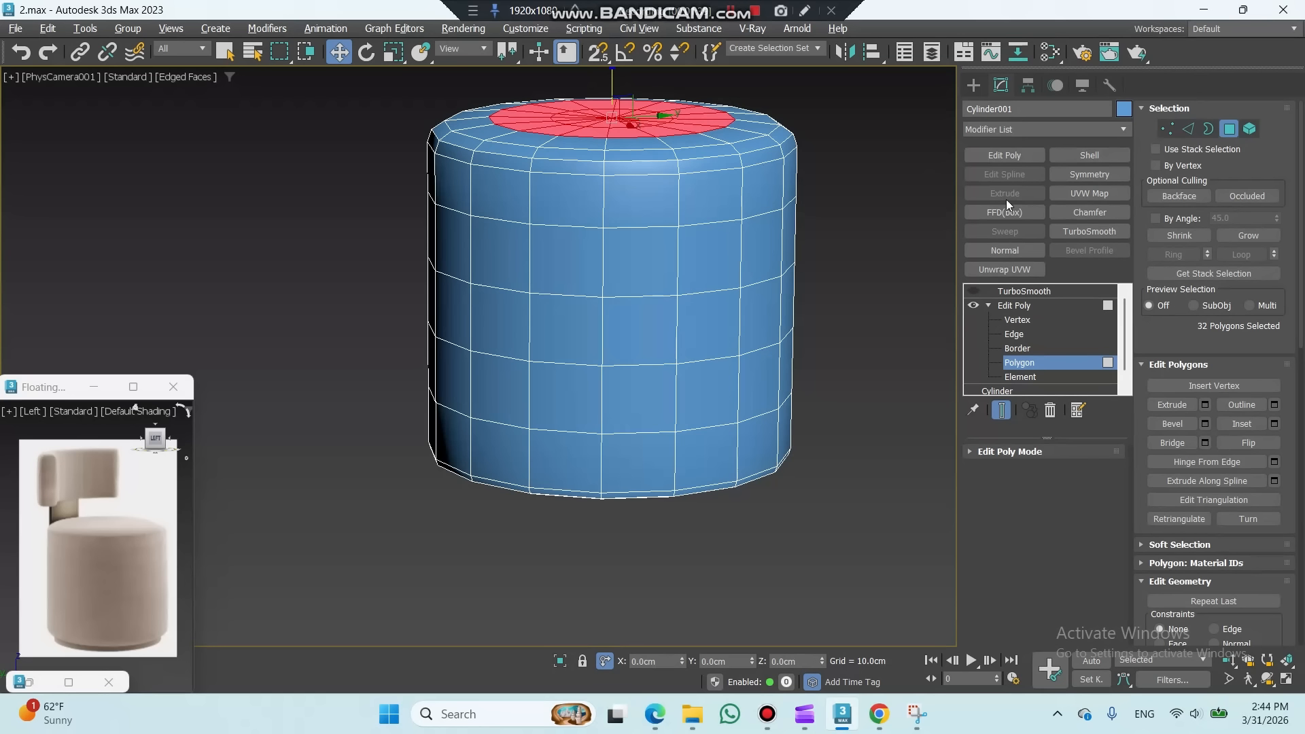
left_click(1189, 235)
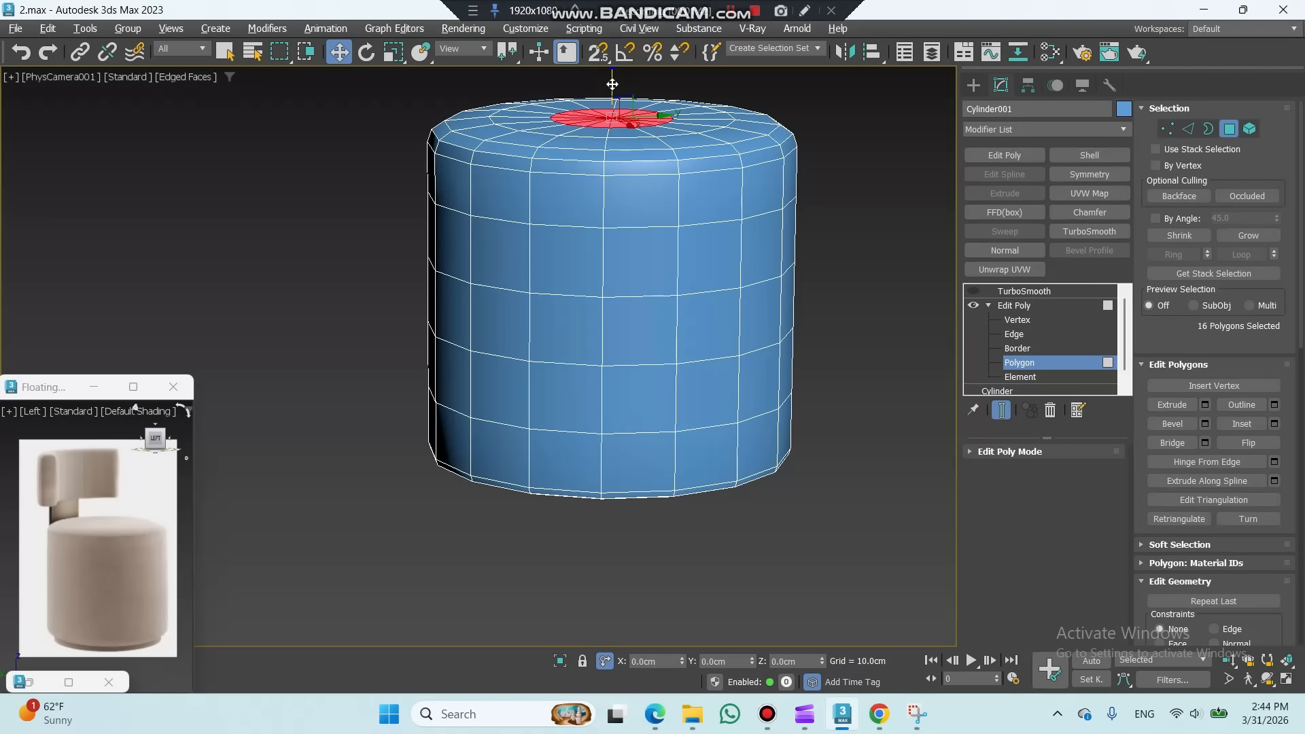
left_click_drag(613, 84, 613, 82)
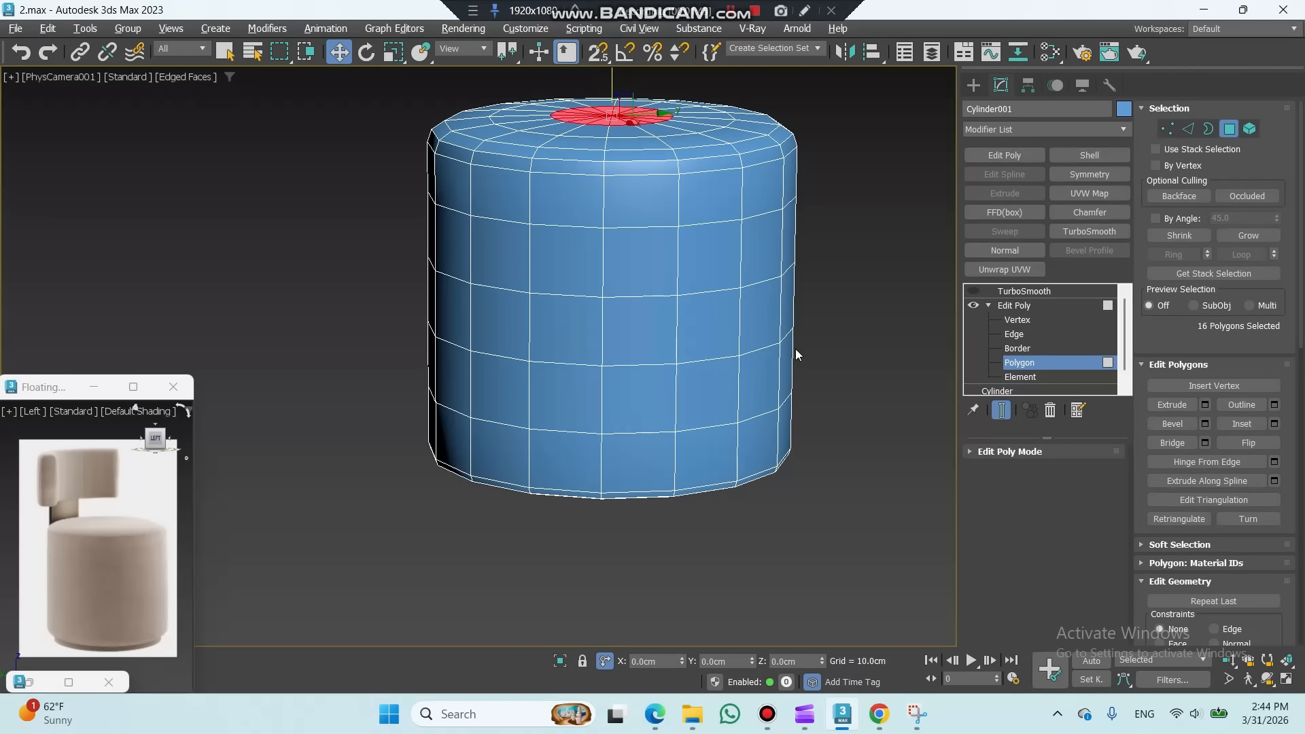
Step: Leave polygon editing and switch the TurboSmooth modifier's display back on
left_click(1014, 306)
left_click(1019, 291)
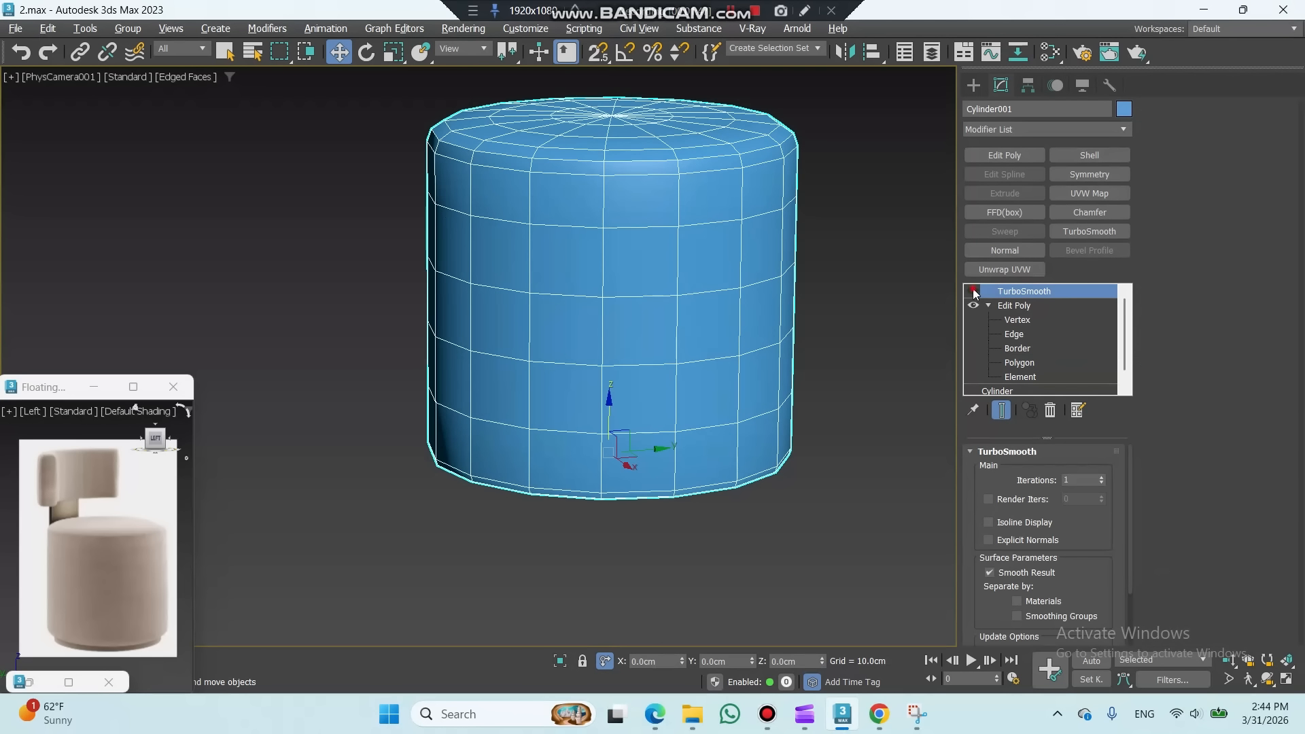
left_click(973, 291)
Step: Add an Edit Poly above TurboSmooth and, in the front view, chamfer the horizontal edge loop just below the top rim by 0.3 cm
key("f")
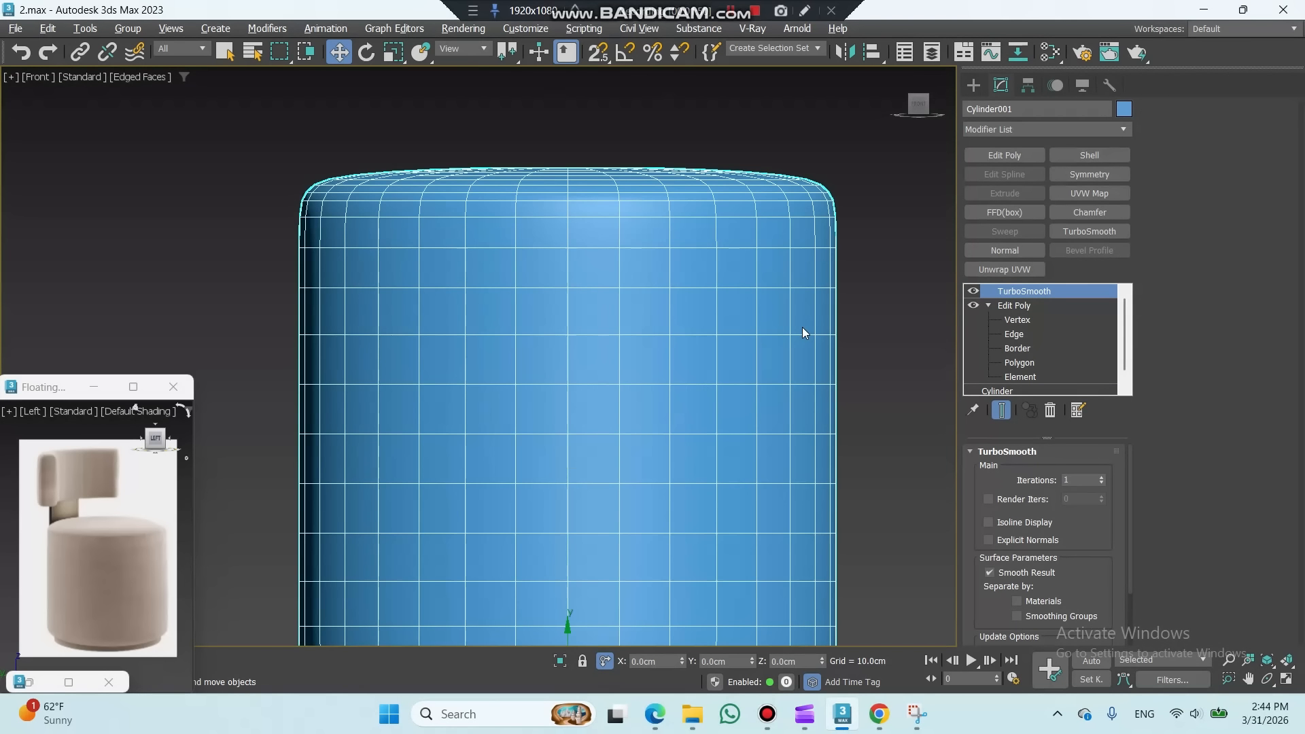
scroll(802, 327, "down", 3)
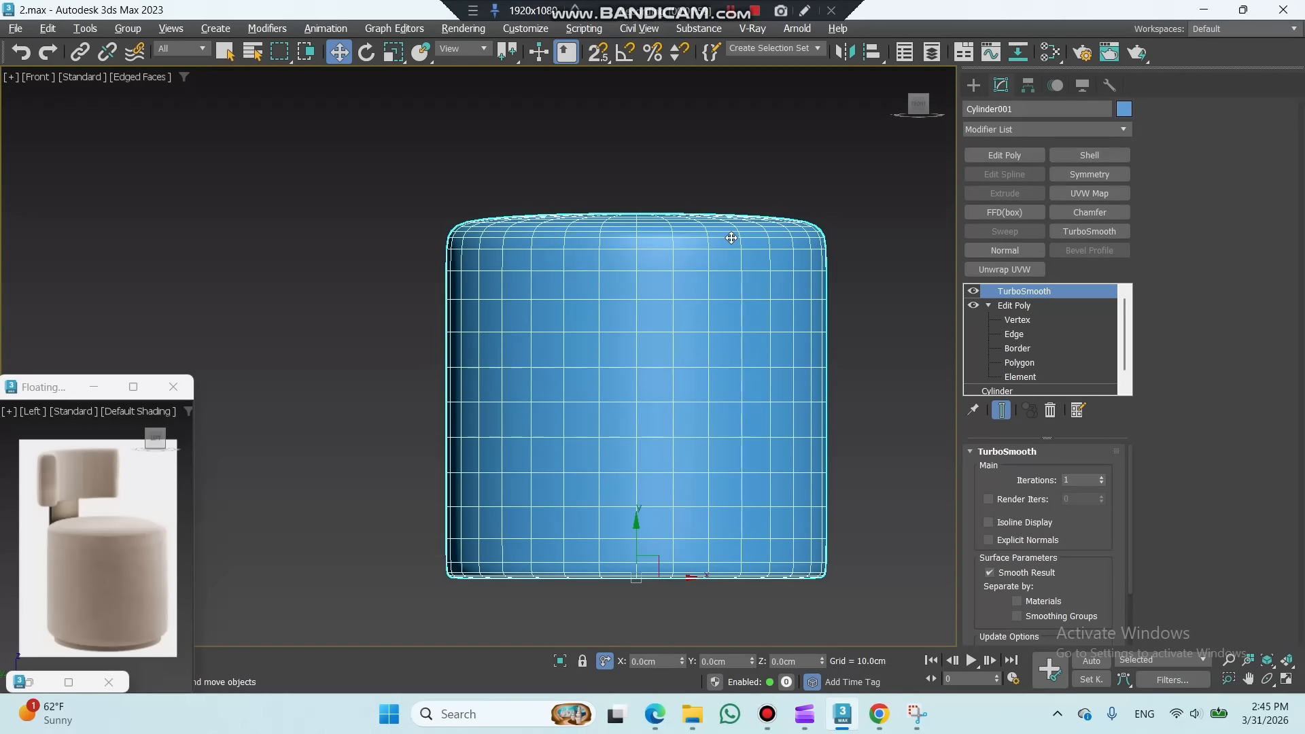
left_click(990, 157)
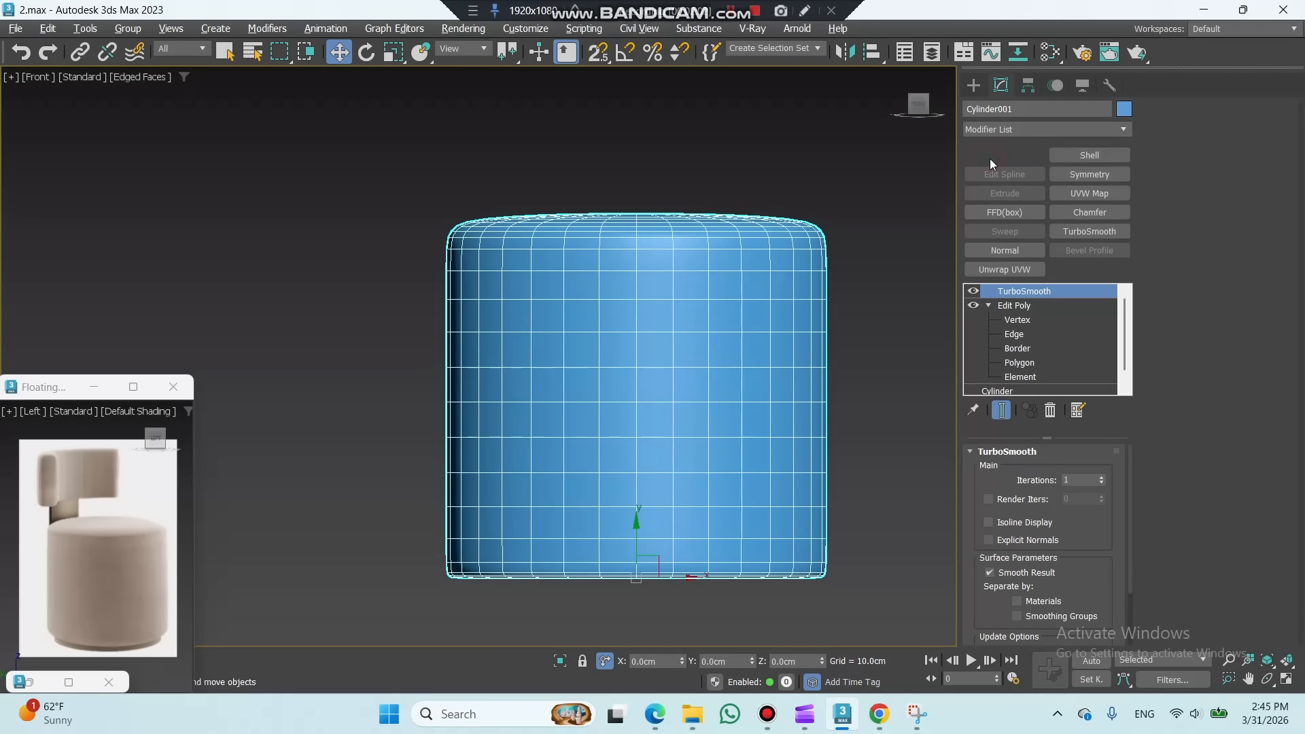
left_click(1188, 129)
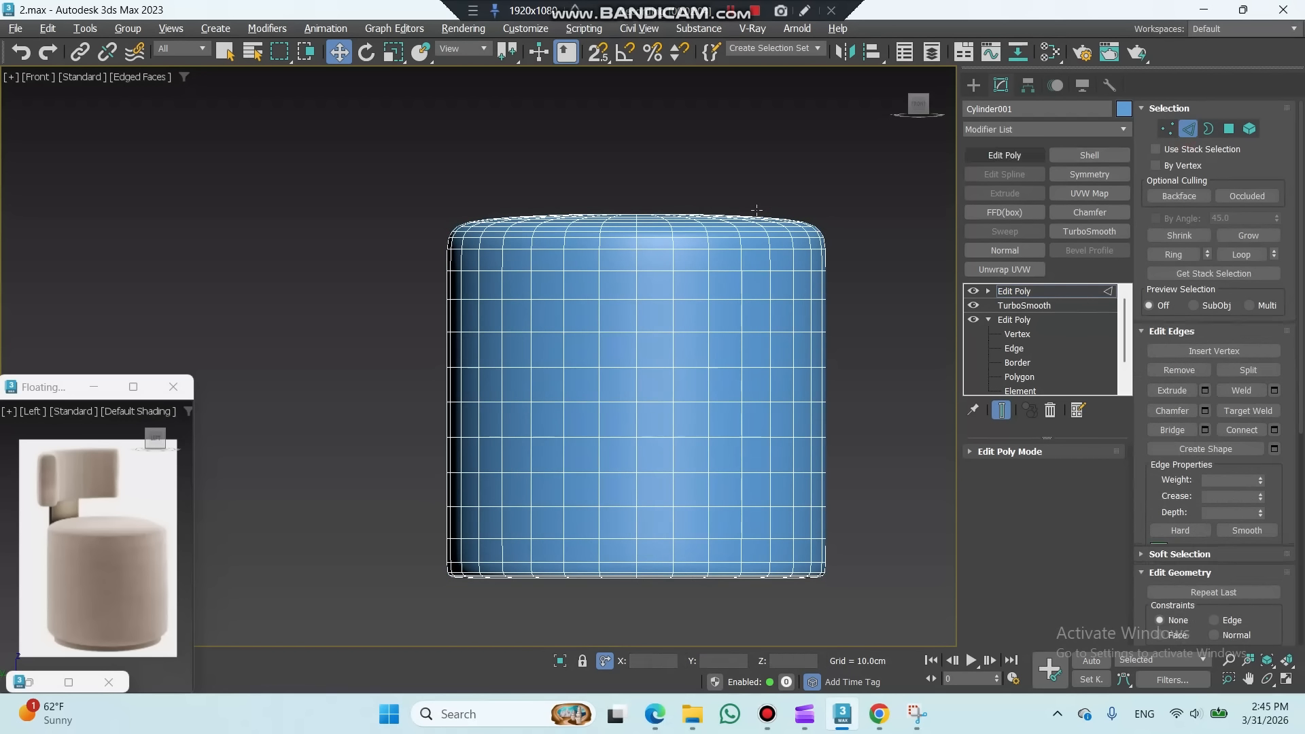
double_click(726, 238)
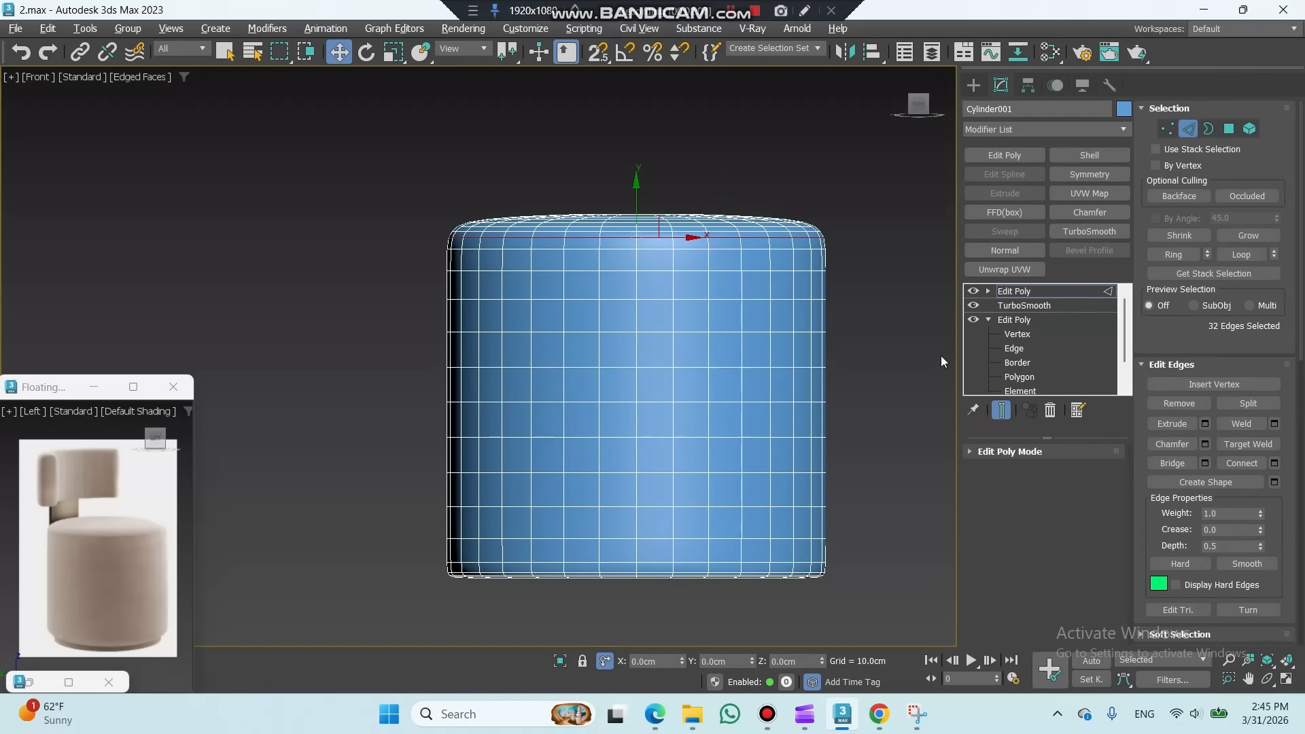
left_click(1204, 445)
type(".3")
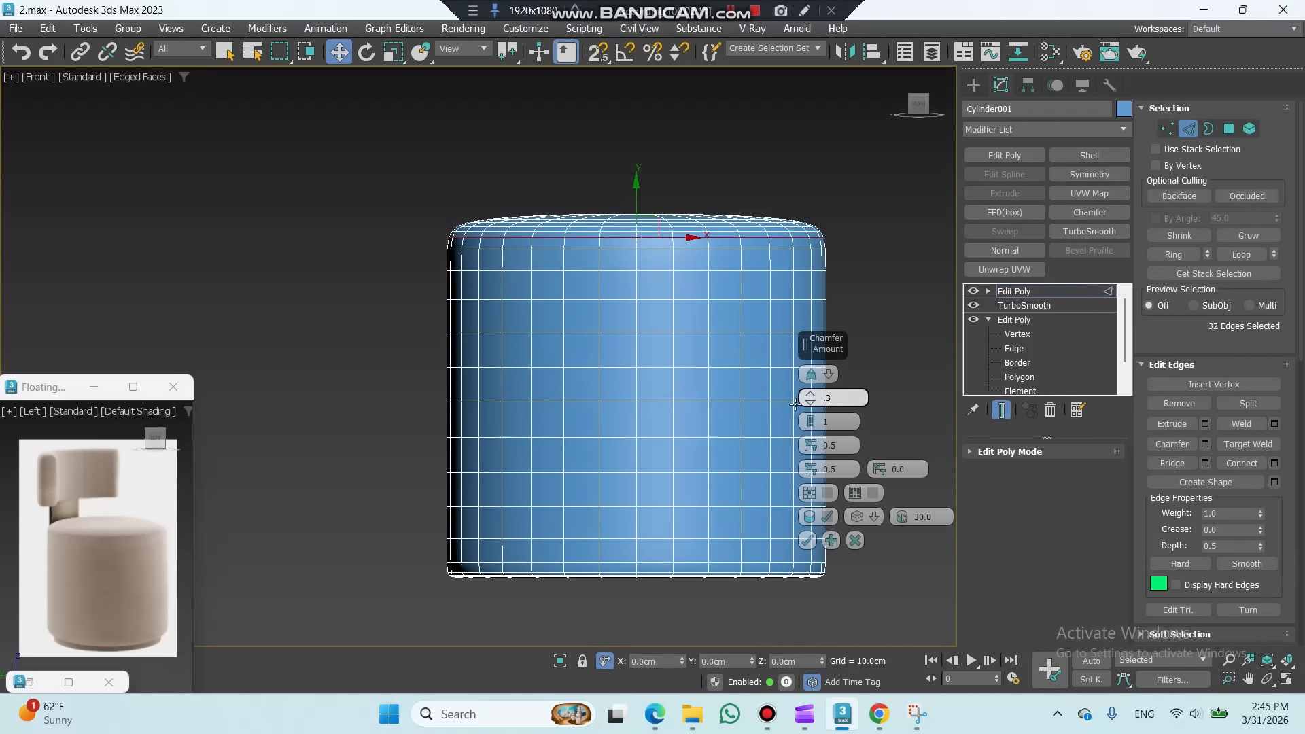
left_click(806, 540)
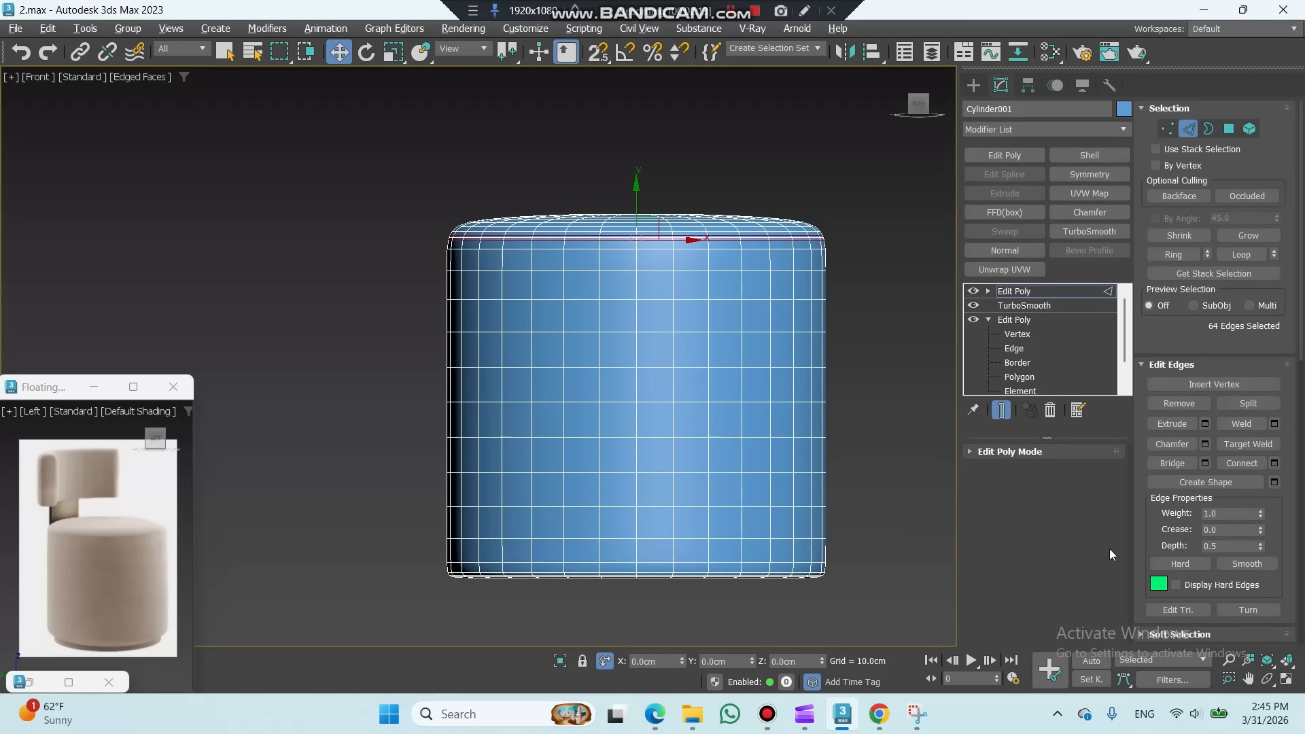
Step: Extrude the chamfered seam edges inward with a height of -0.3 cm and a width of 0.01 cm
left_click(1205, 425)
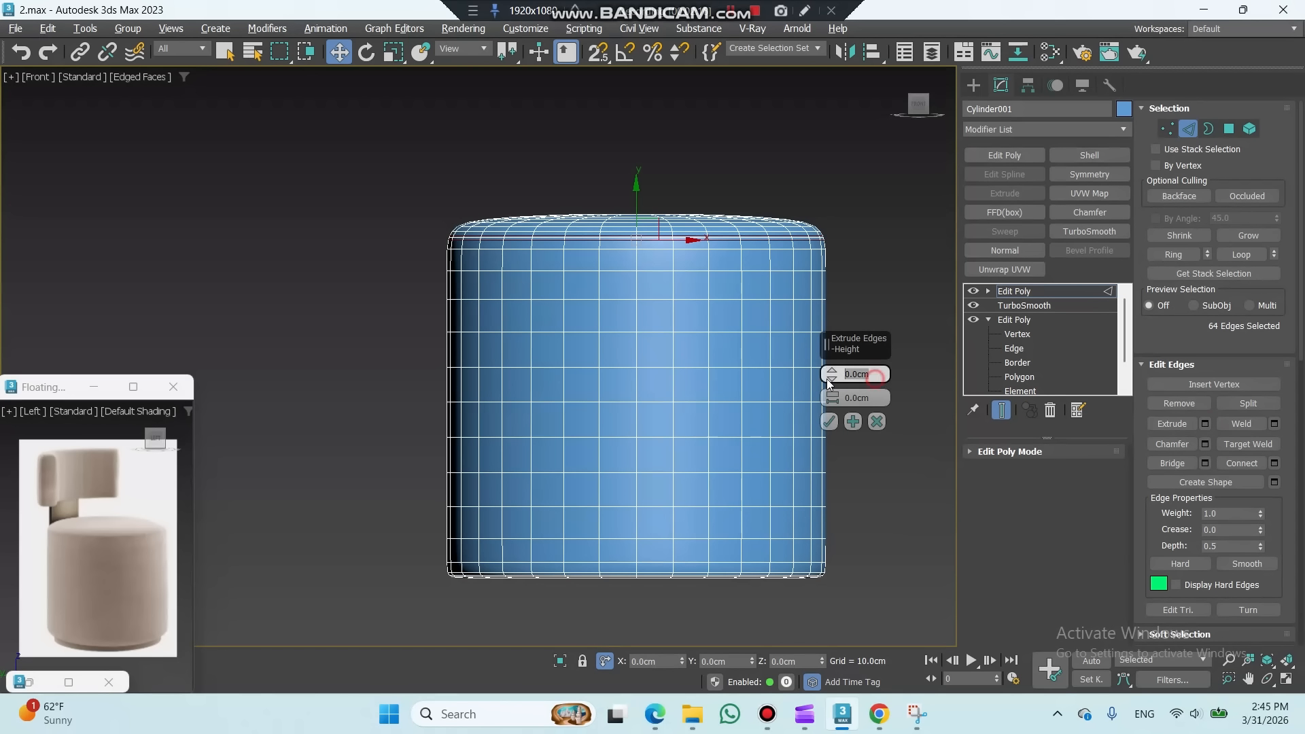
type("-.3")
left_click(862, 398)
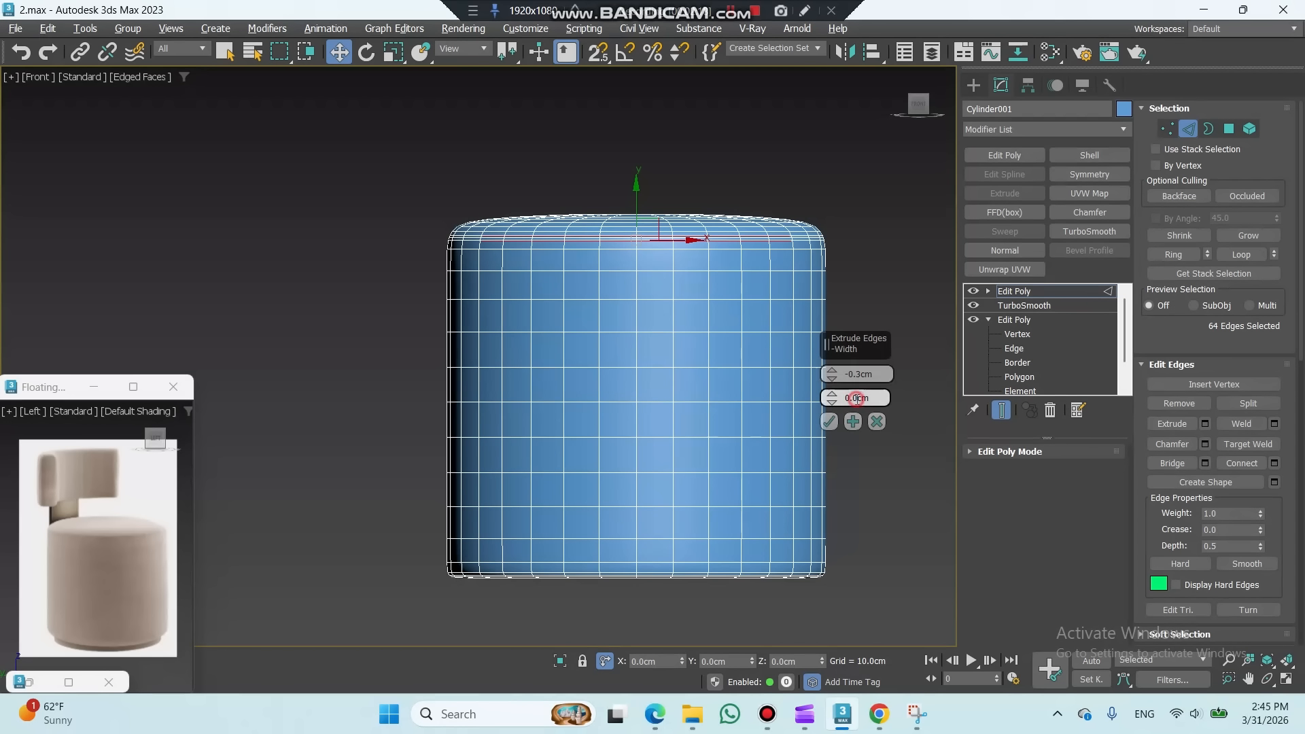
type("1")
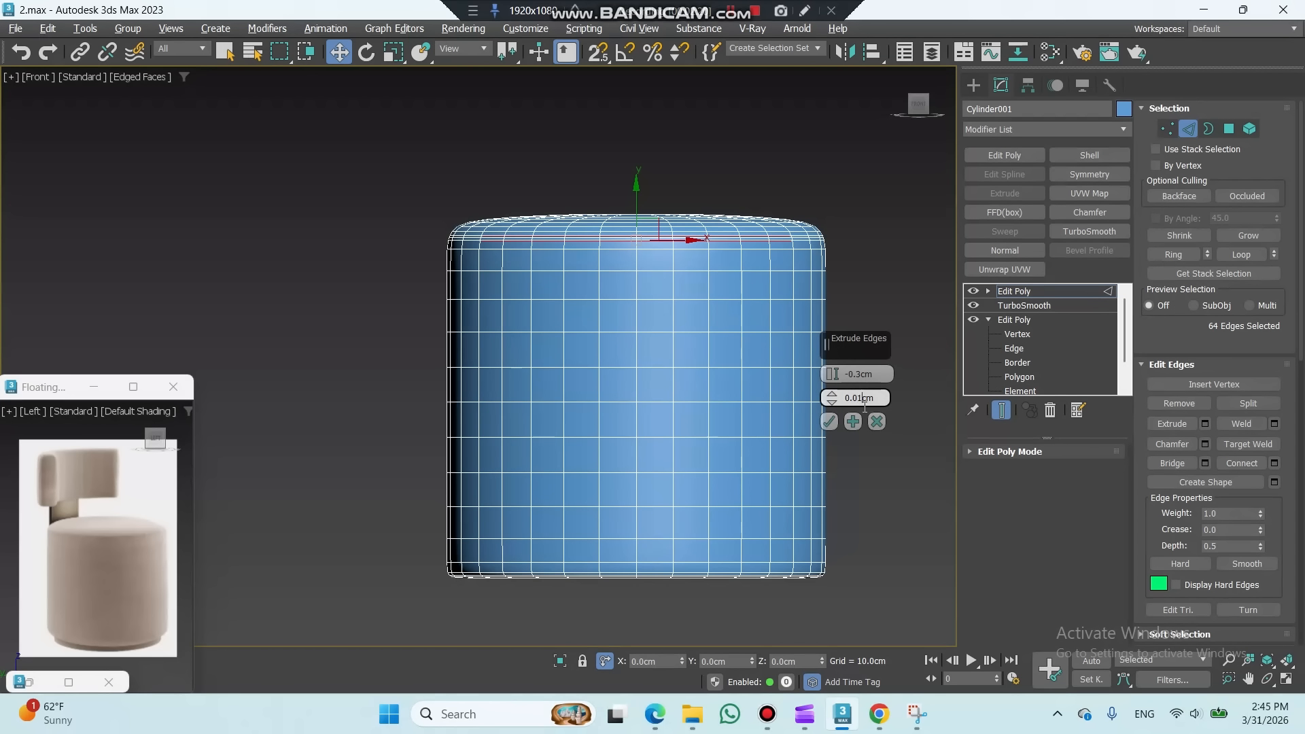
left_click(829, 421)
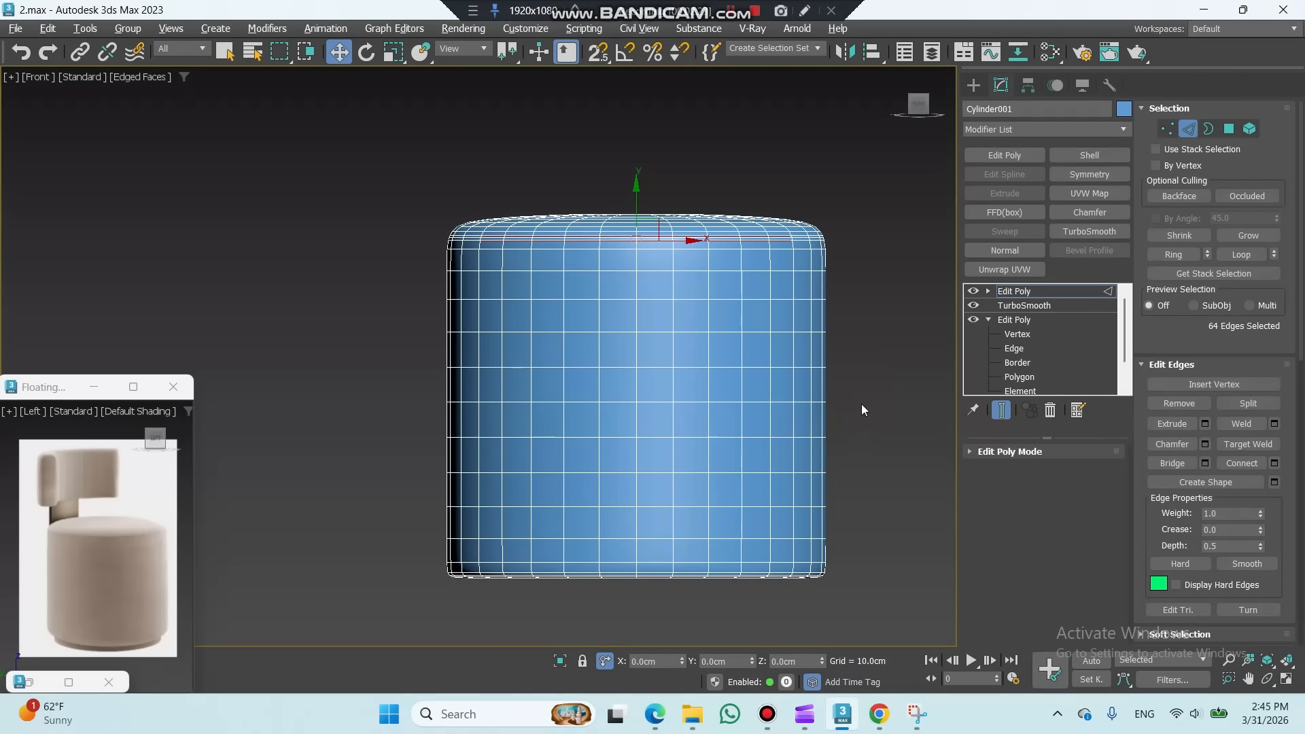
Step: Add a second TurboSmooth on top of the stack and check the seam in the camera view without wireframe edges
key("c")
left_click(1022, 292)
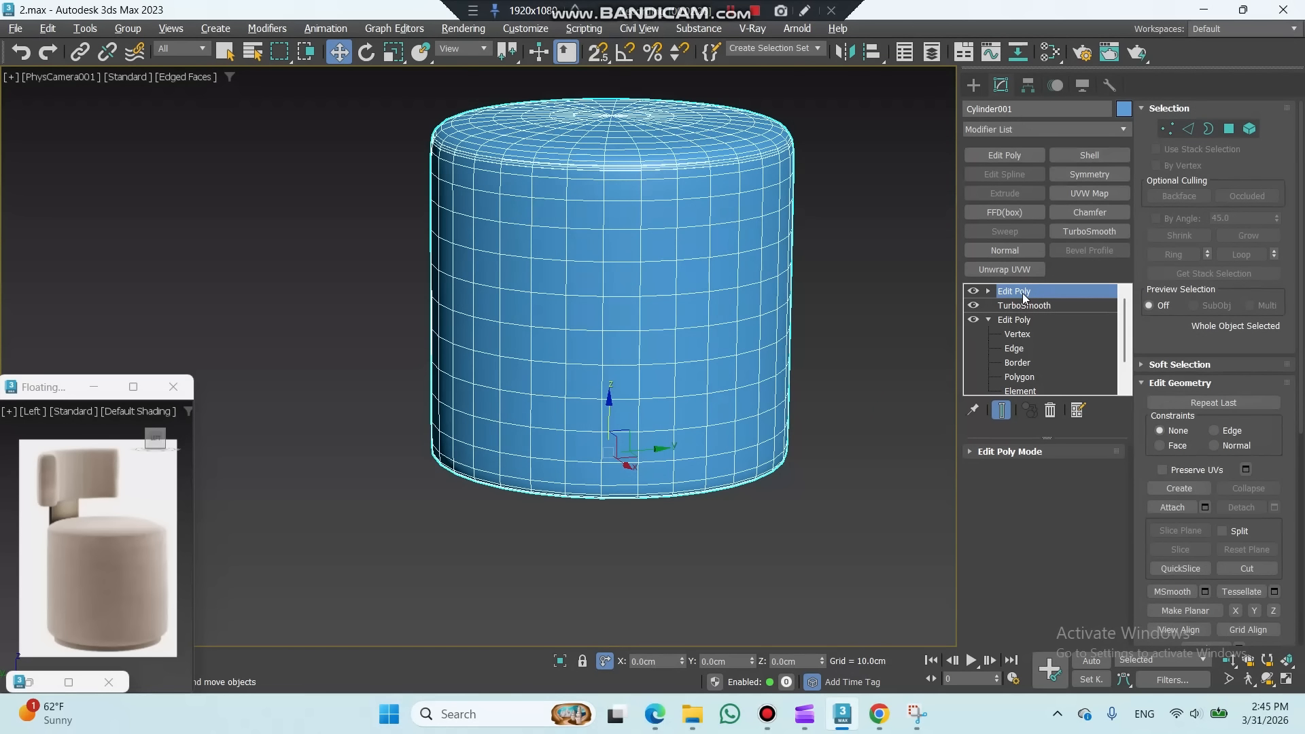
left_click(1087, 232)
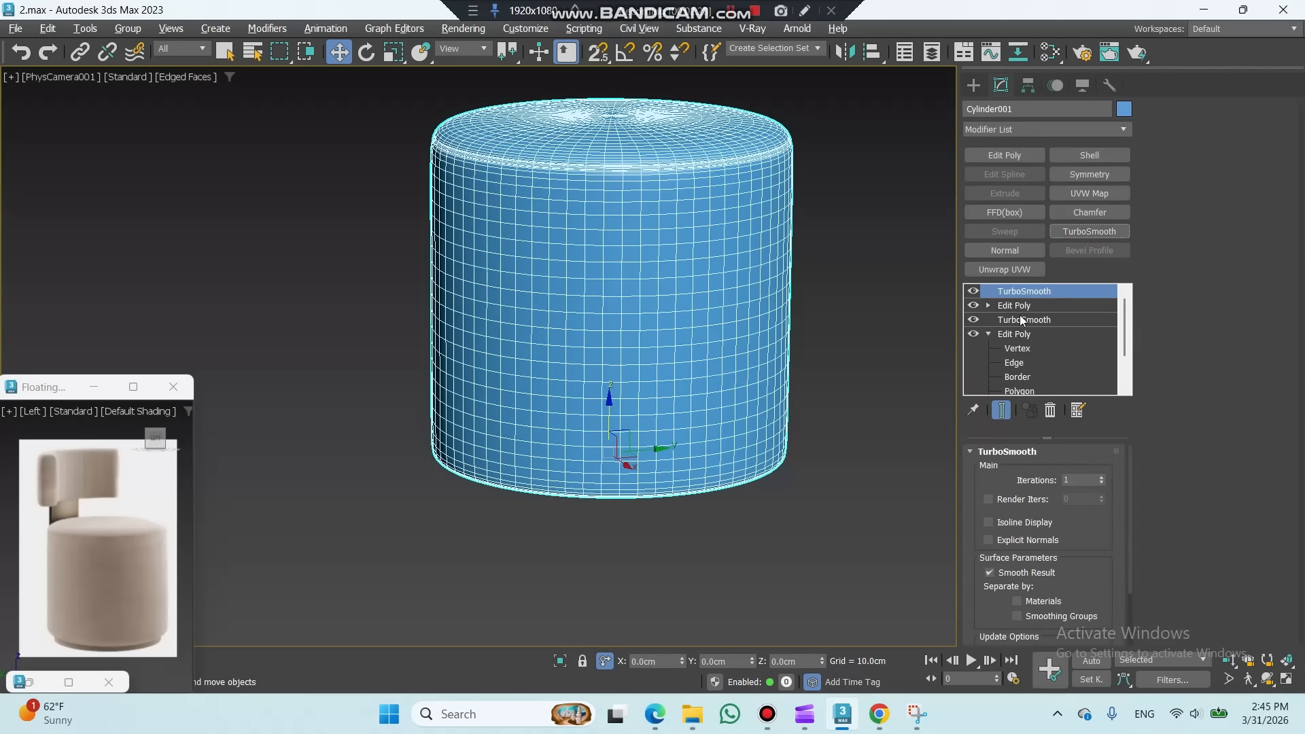
key("F4")
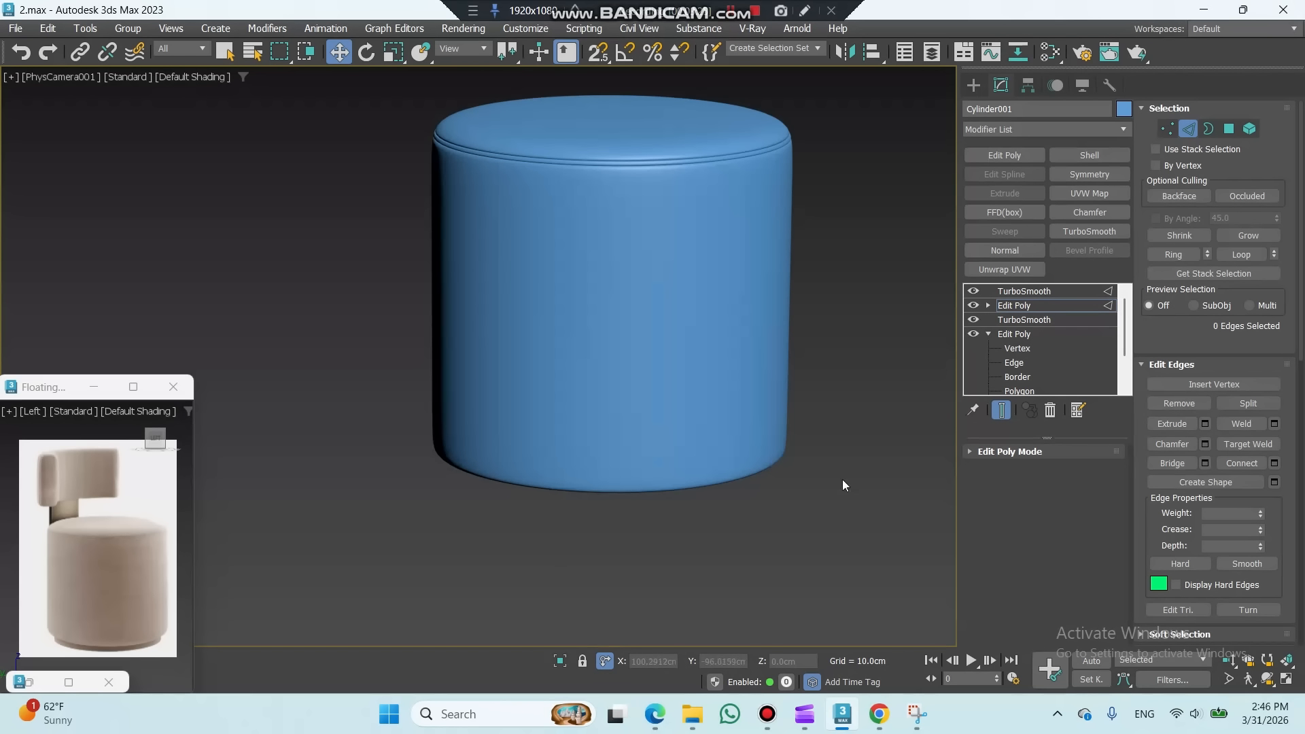
Step: Hide the top TurboSmooth and create a smooth shape from the outer edge loop on the seat's underside
left_click(973, 291)
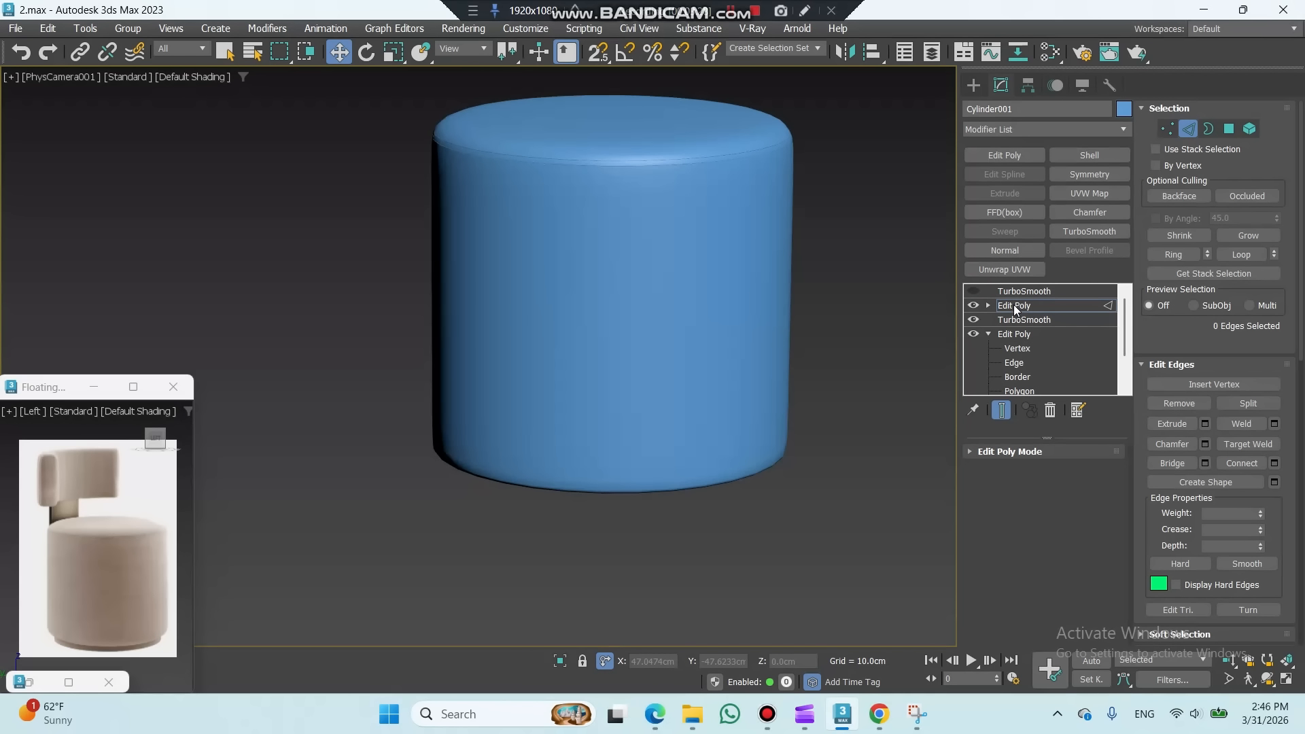
left_click(1013, 305)
key("F4")
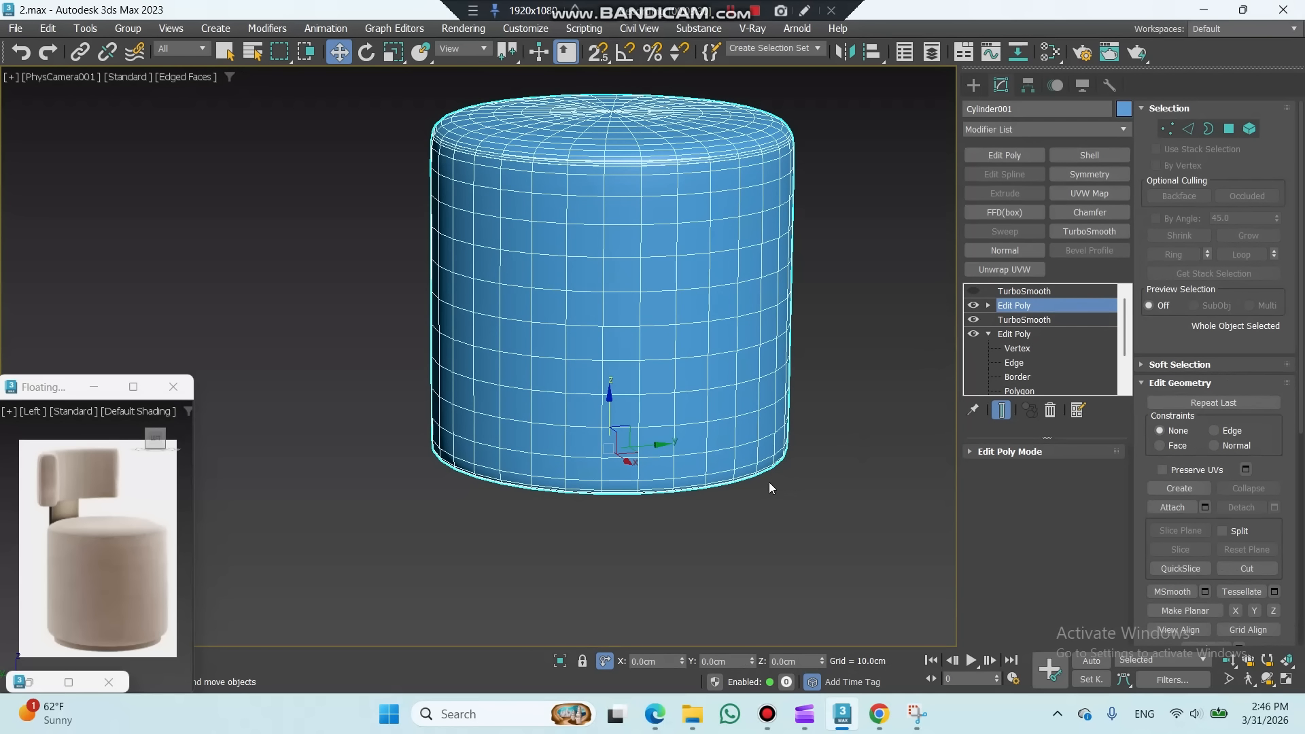
key("p")
middle_click_drag(761, 482, 727, 375, "alt")
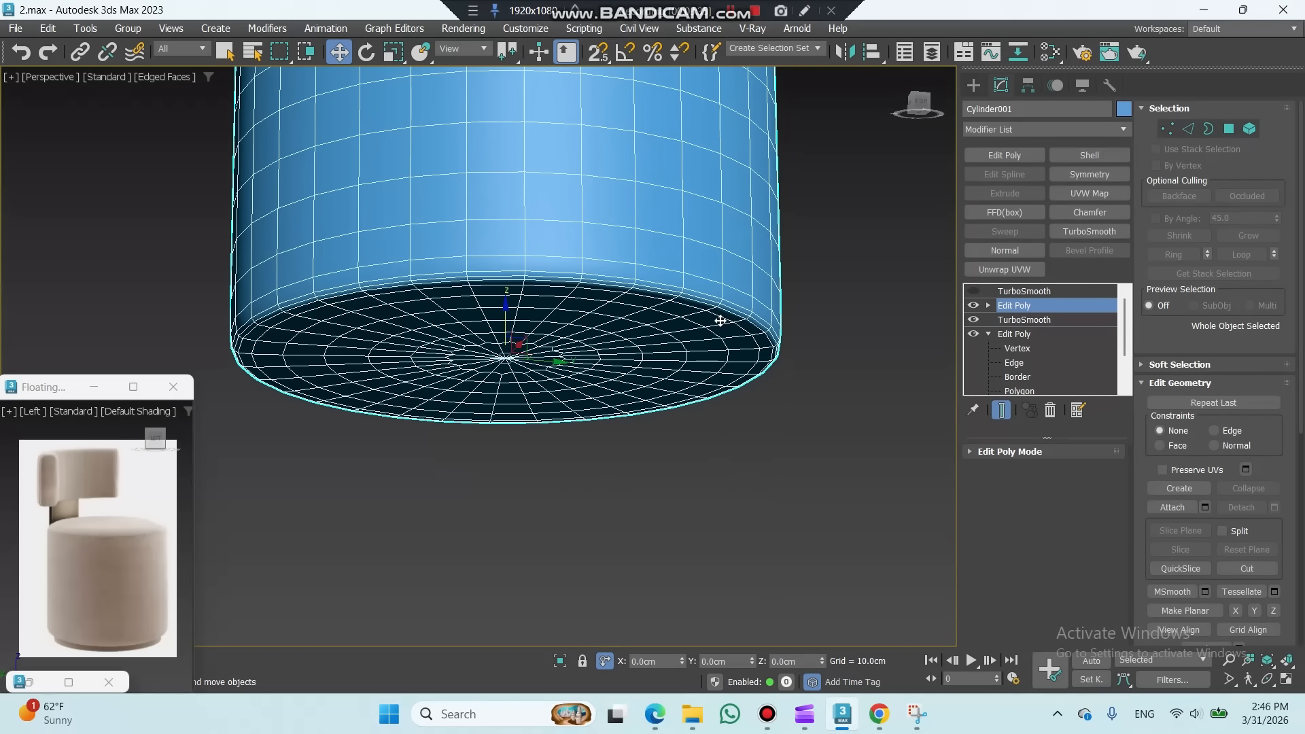
left_click(1188, 129)
double_click(690, 306)
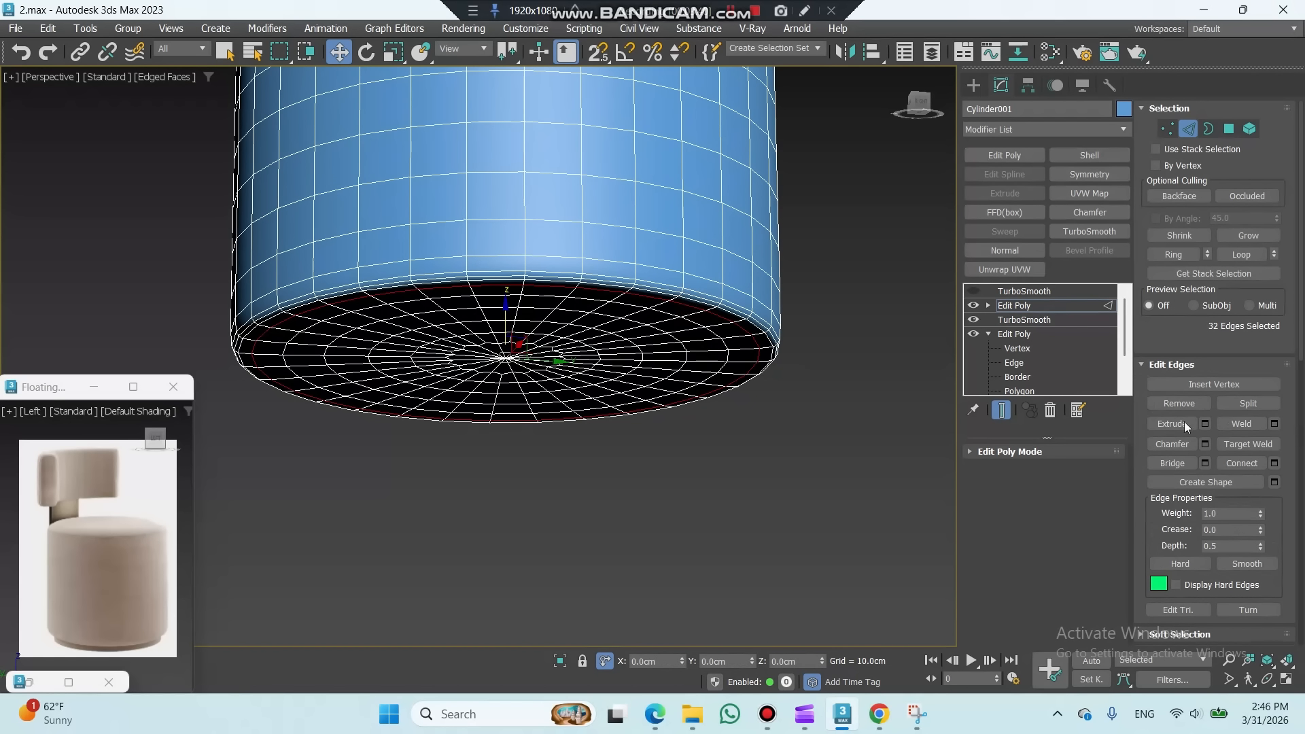
left_click(1274, 482)
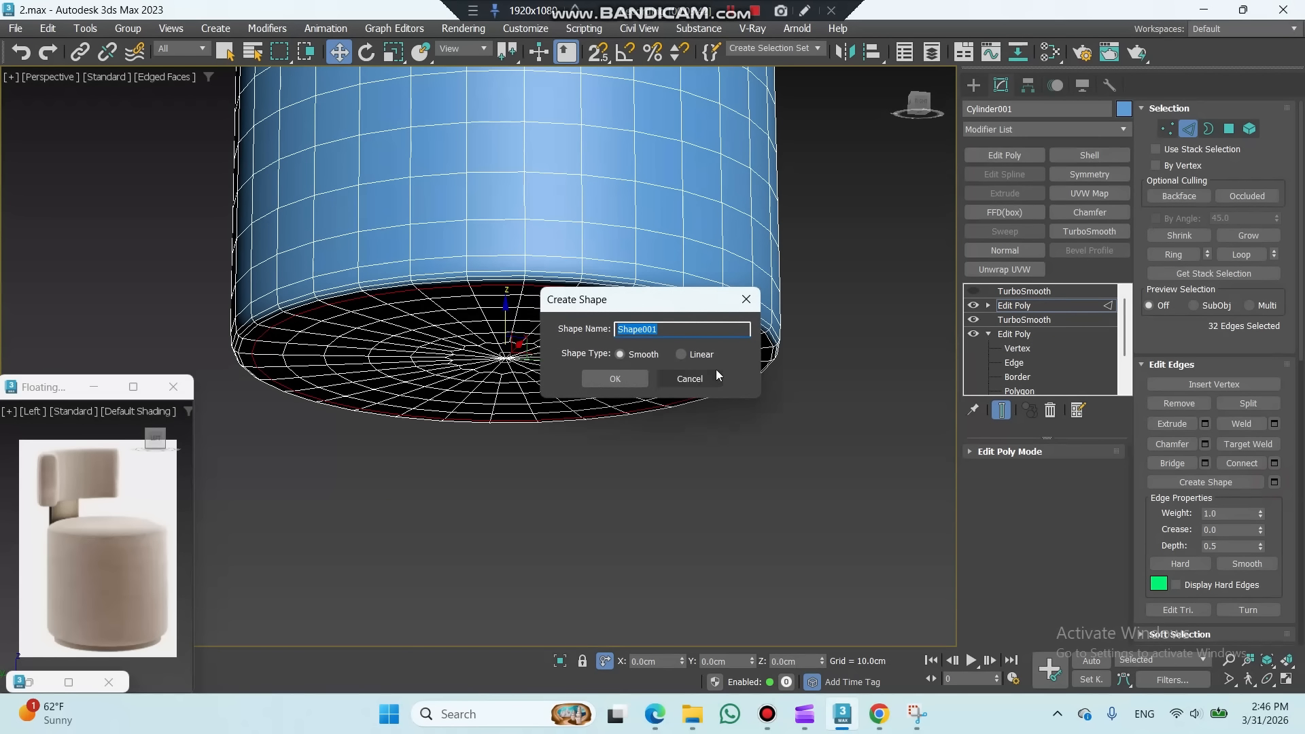
left_click(631, 374)
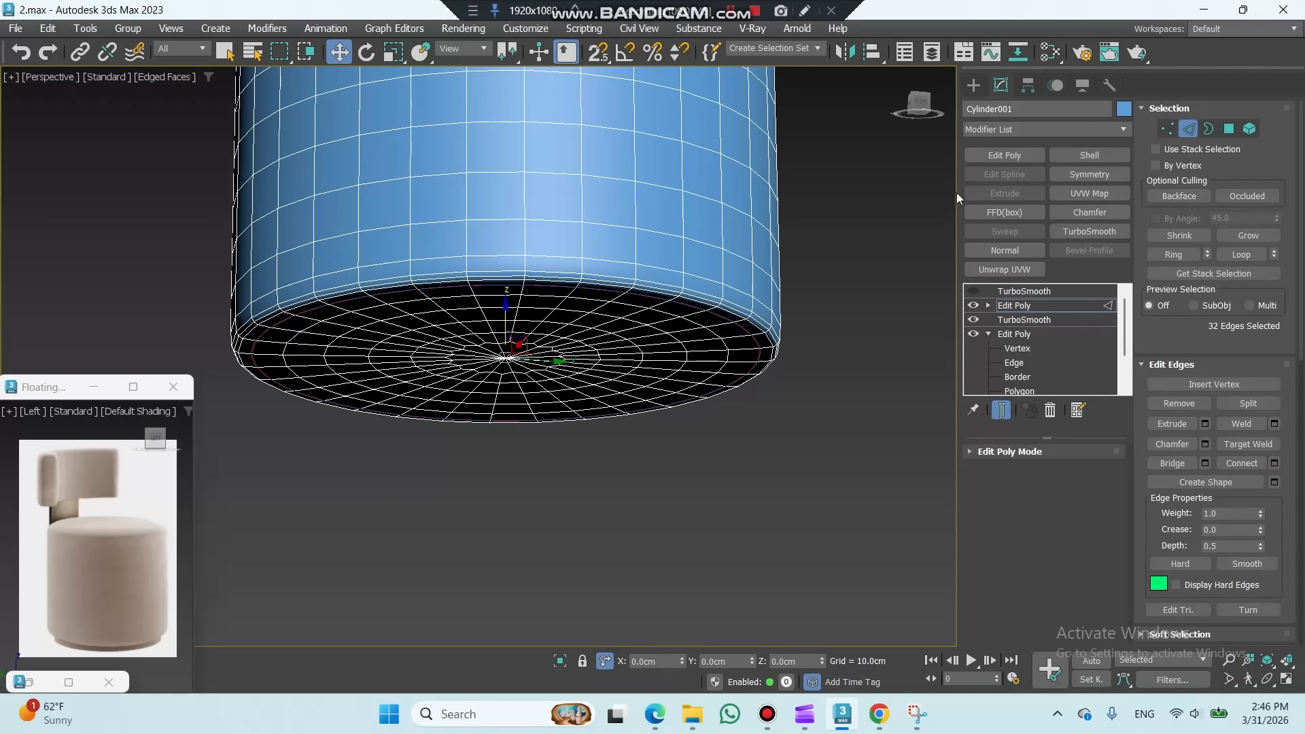
Step: Select the new circular shape under the seat and enable it in the renderer and the viewport
left_click(974, 84)
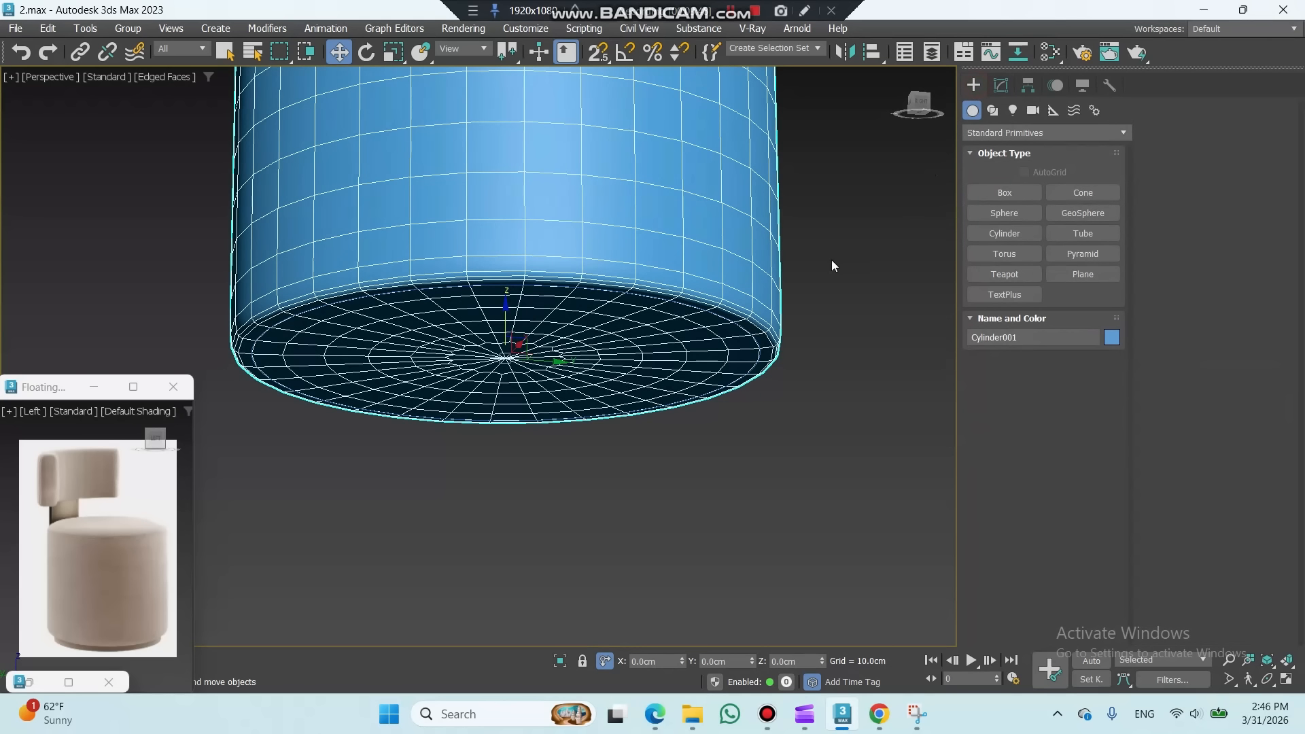
left_click(738, 322)
left_click(1000, 85)
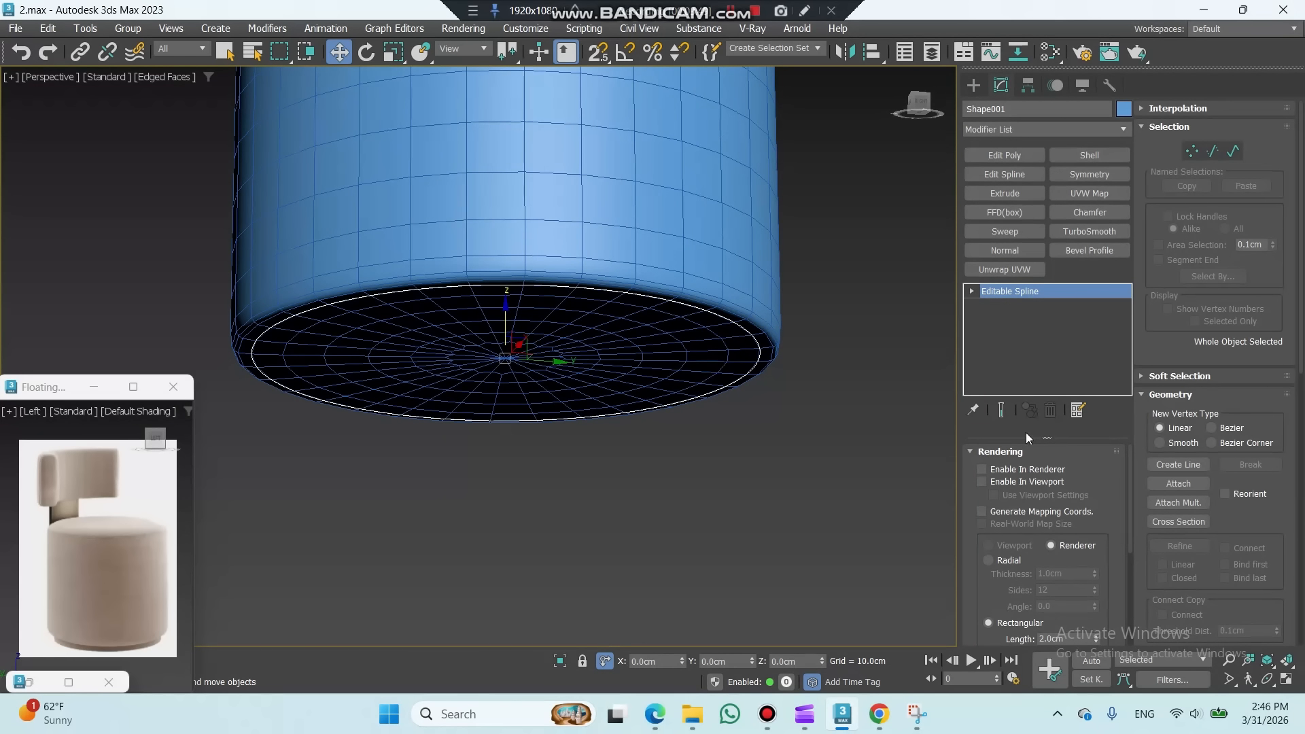
left_click(1024, 470)
left_click(1027, 483)
Step: Set the shape's rectangular cross-section to a length of 4 cm and a width of 1 cm
scroll(993, 585, "down", 3)
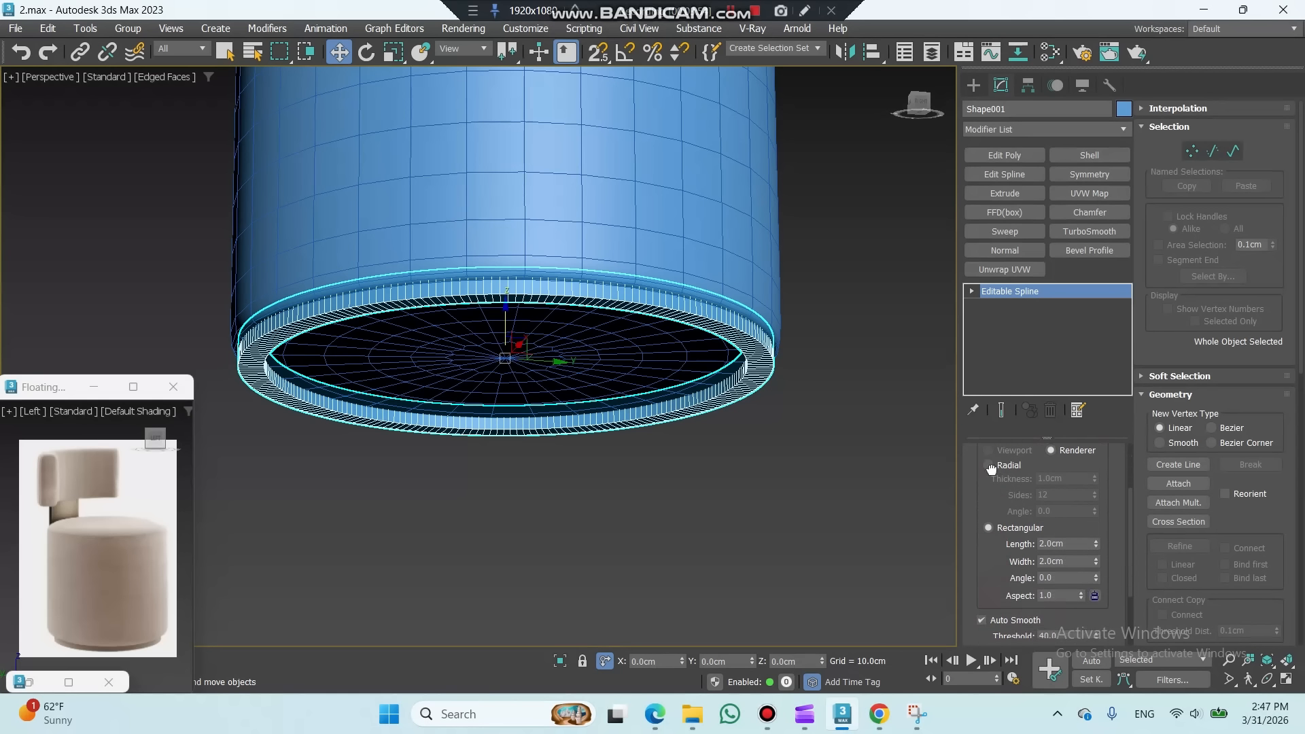
scroll(991, 468, "down", 2)
double_click(1071, 487)
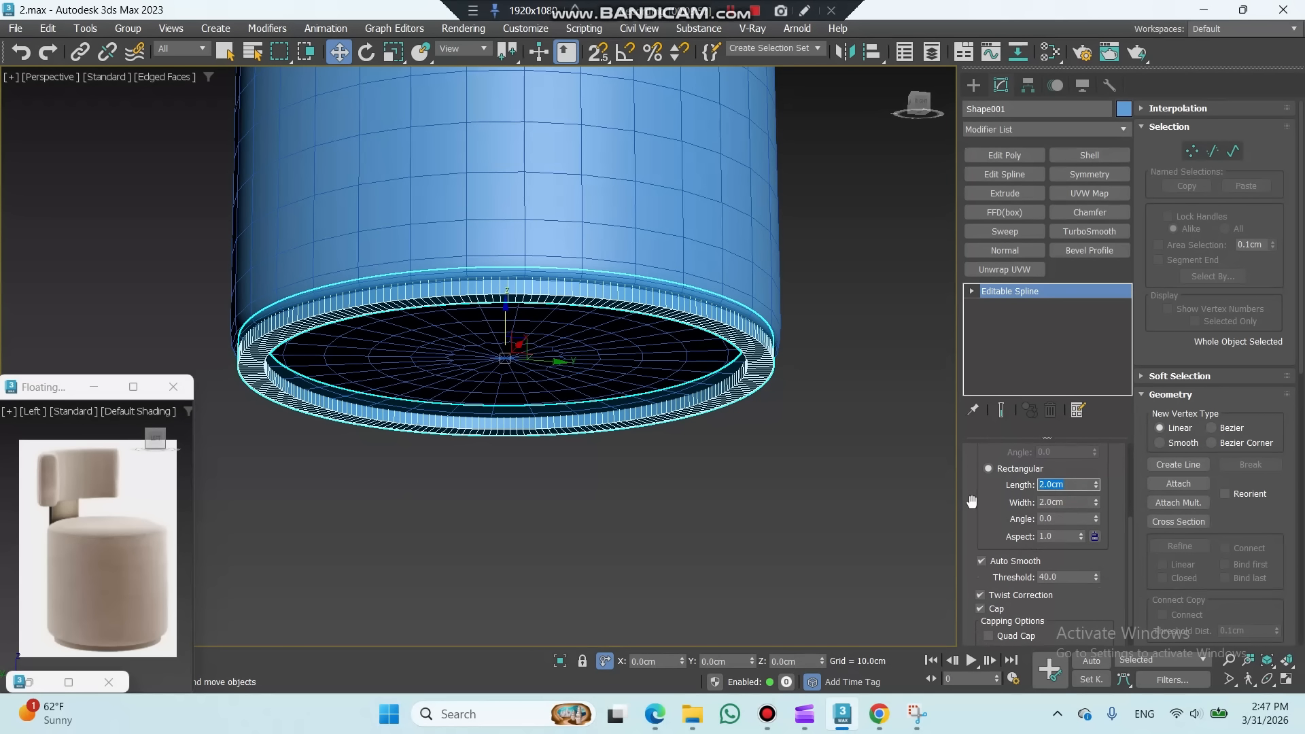
type("4")
key("Return")
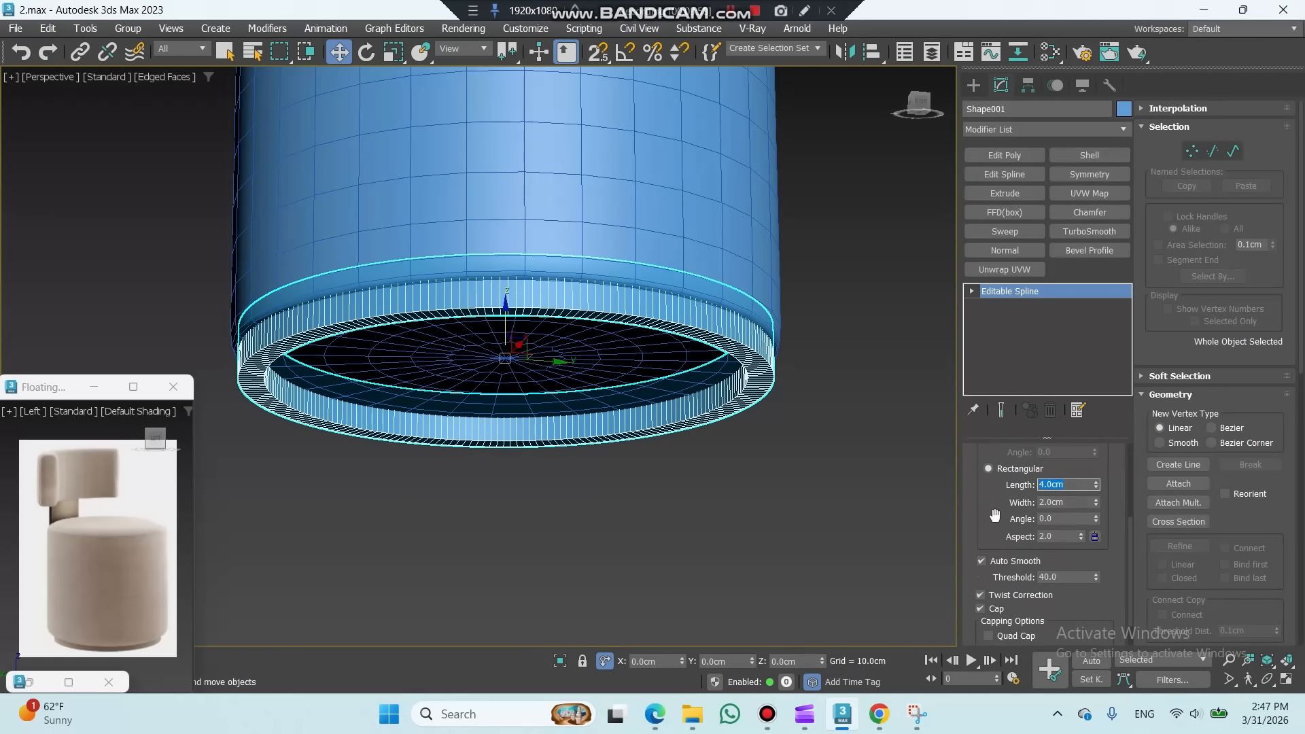
double_click(1071, 503)
type("1")
key("Return")
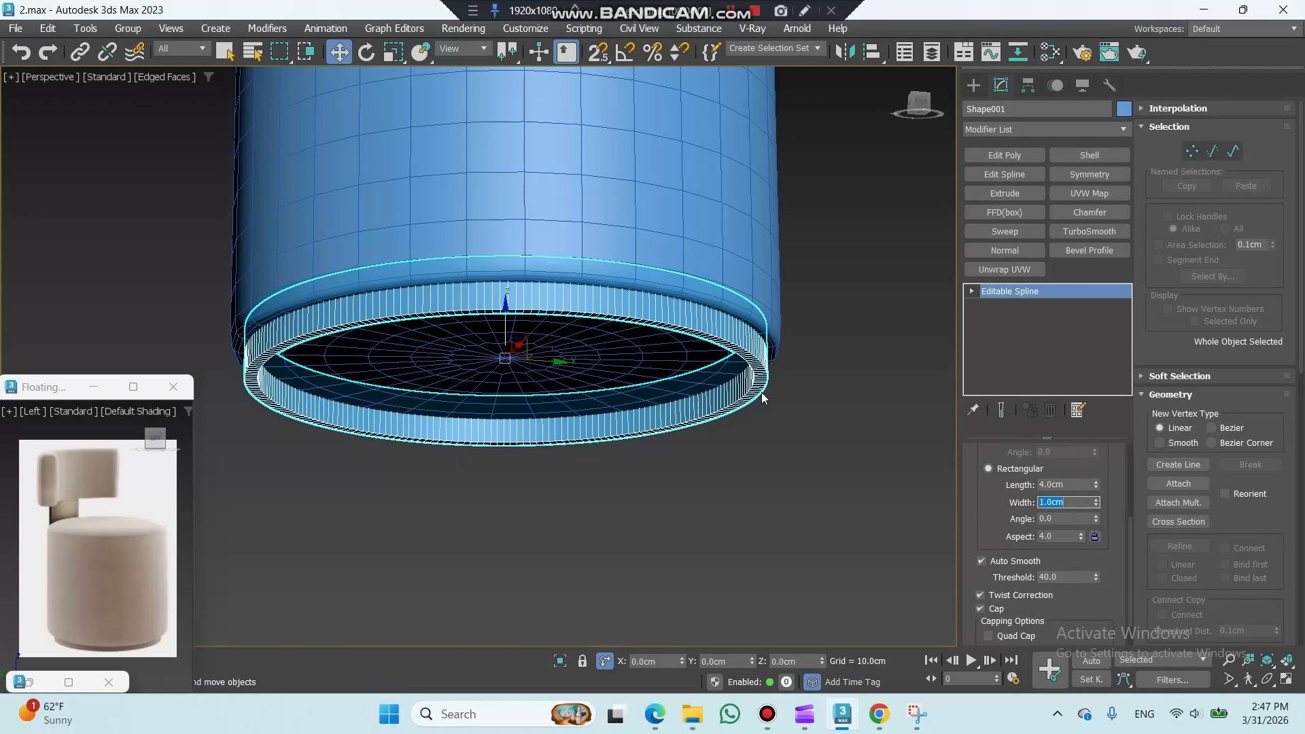
Step: In the front view, move the base ring straight down until its top edge meets the underside of the seat
left_click(974, 87)
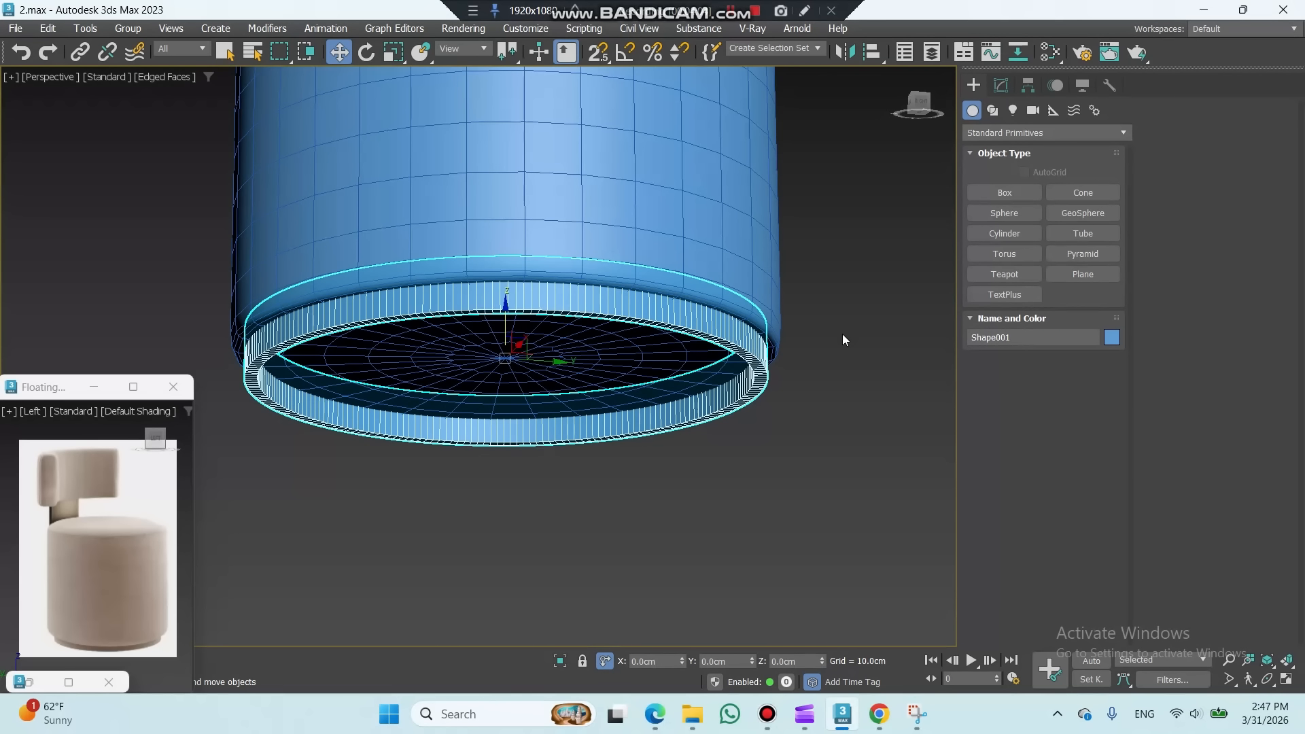
key("f")
key("z")
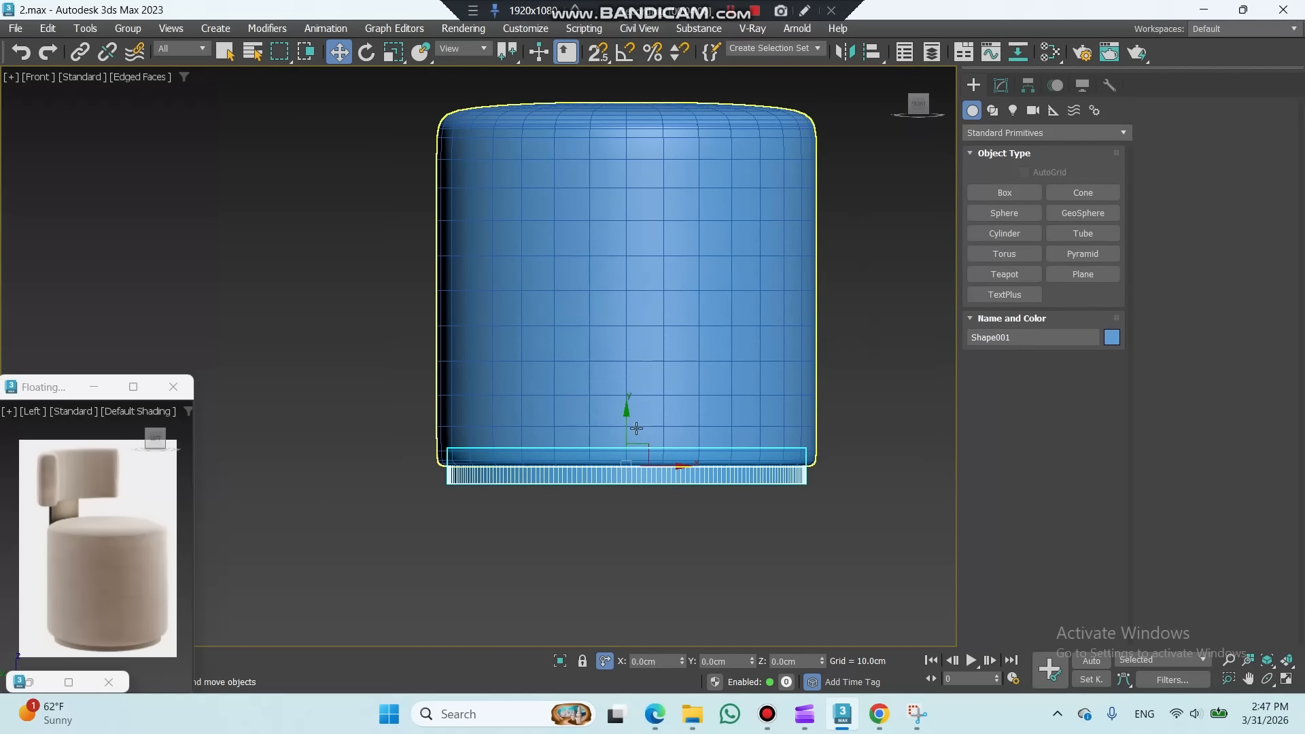
left_click_drag(629, 423, 629, 440)
Step: Change the base ring's object color to light grey
left_click(1000, 86)
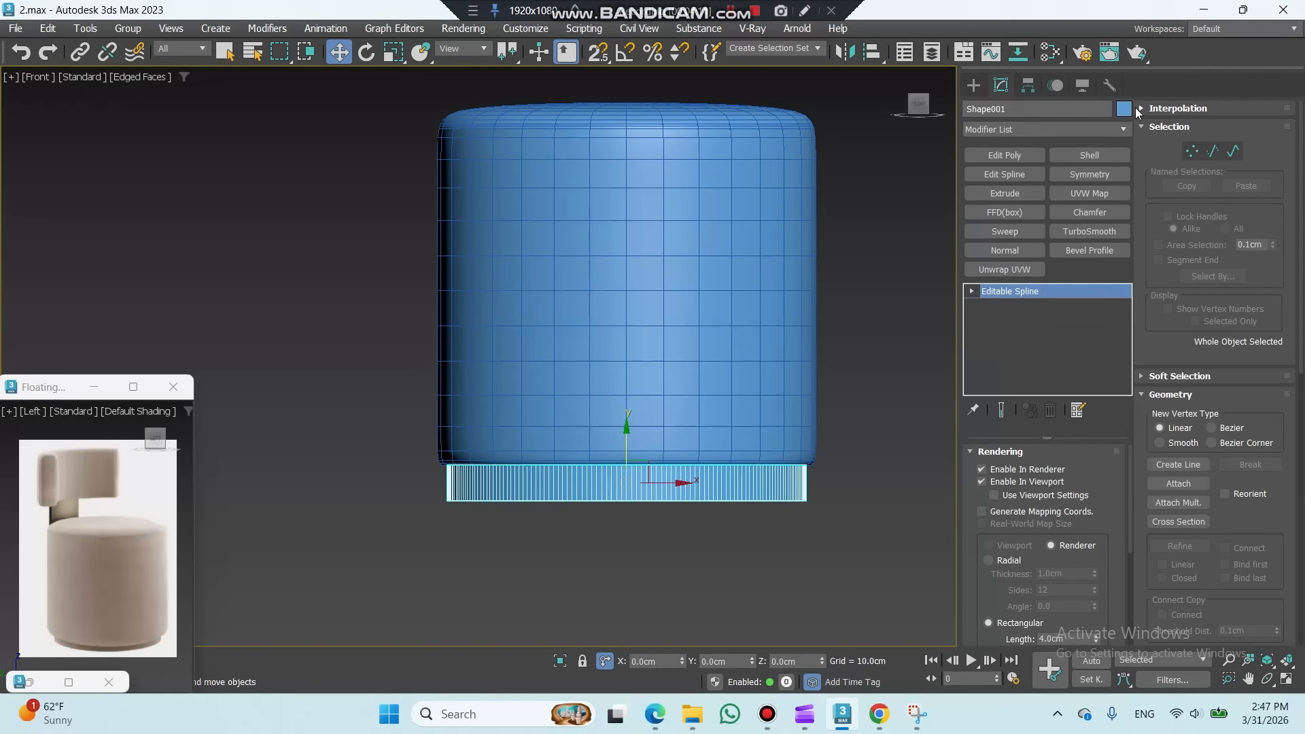
left_click(1124, 111)
left_click(1196, 417)
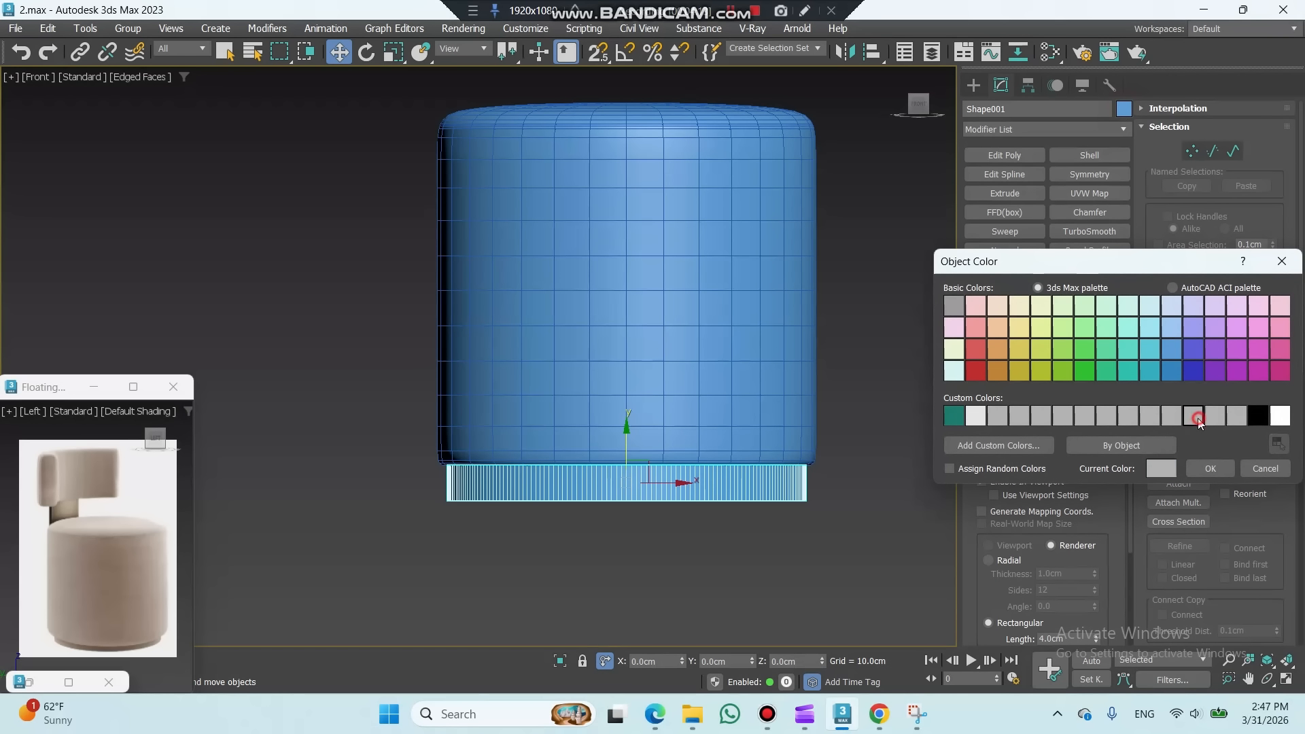
left_click(1208, 470)
Step: Check the seat and its base ring in the camera view without wireframe edges
middle_click_drag(826, 520, 793, 529, "alt")
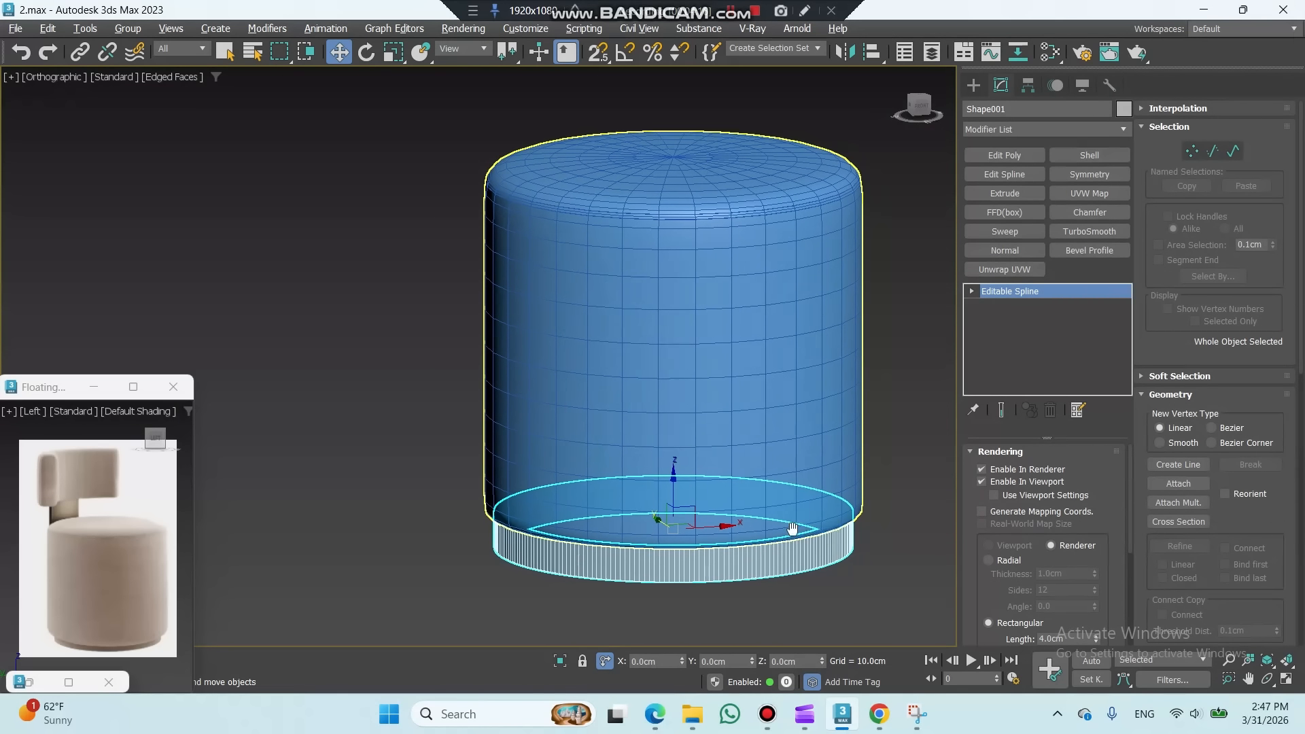
key("c")
left_click(973, 85)
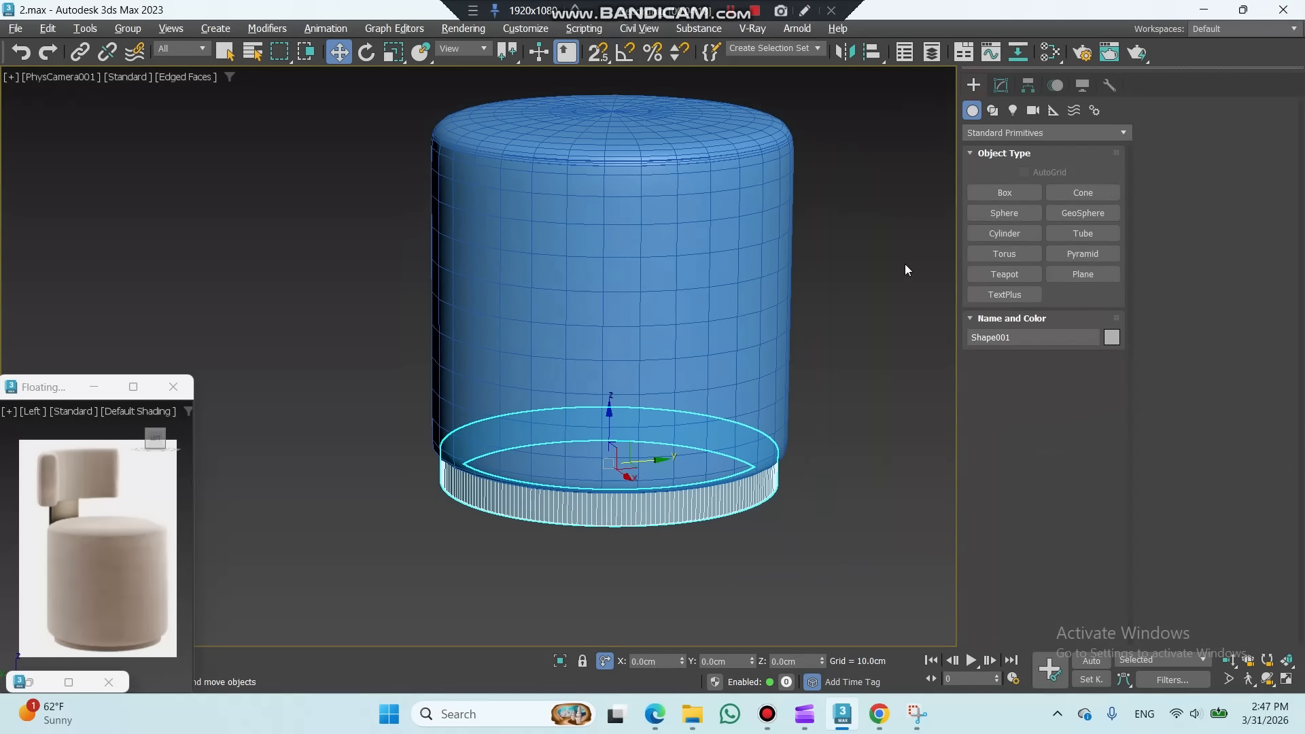
key("F4")
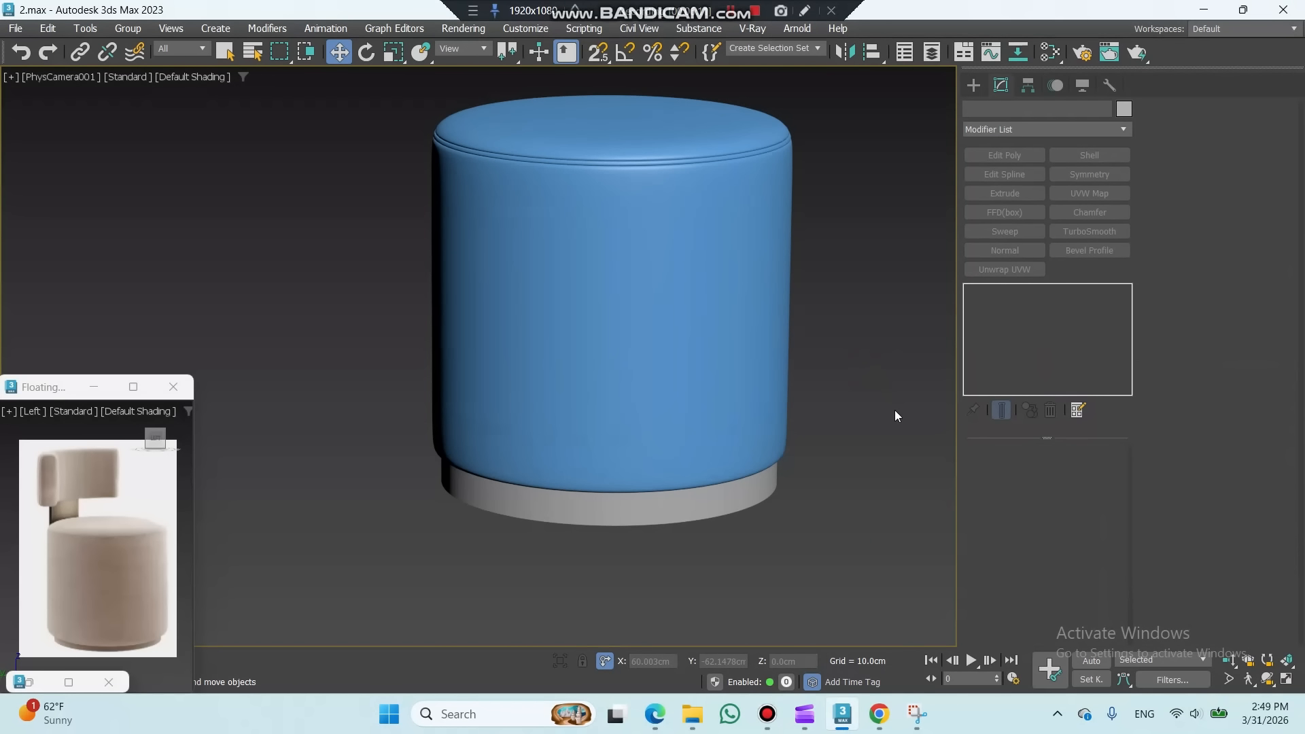
middle_click_drag(879, 390, 838, 491)
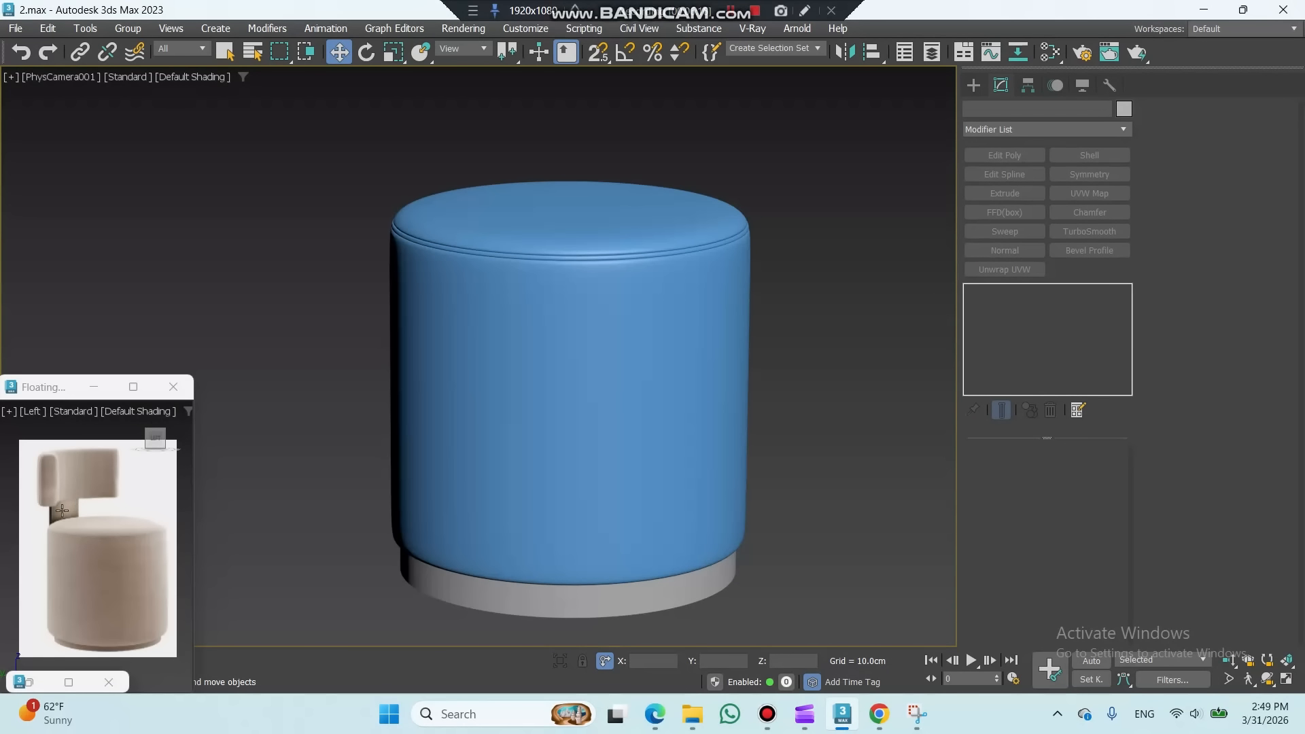
Step: Hide the seat's three upper modifiers and enter polygon editing on the lower Edit Poly, accepting the topology warning
left_click(584, 285)
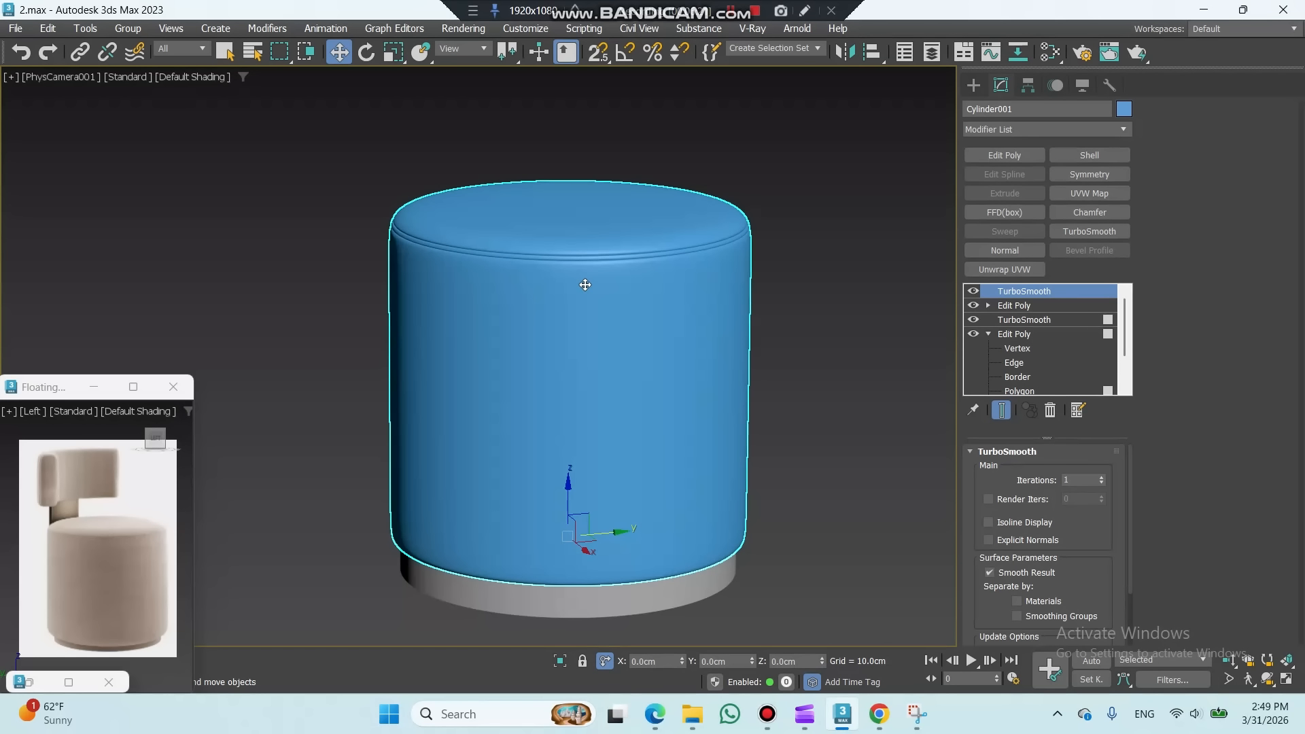
left_click(972, 291)
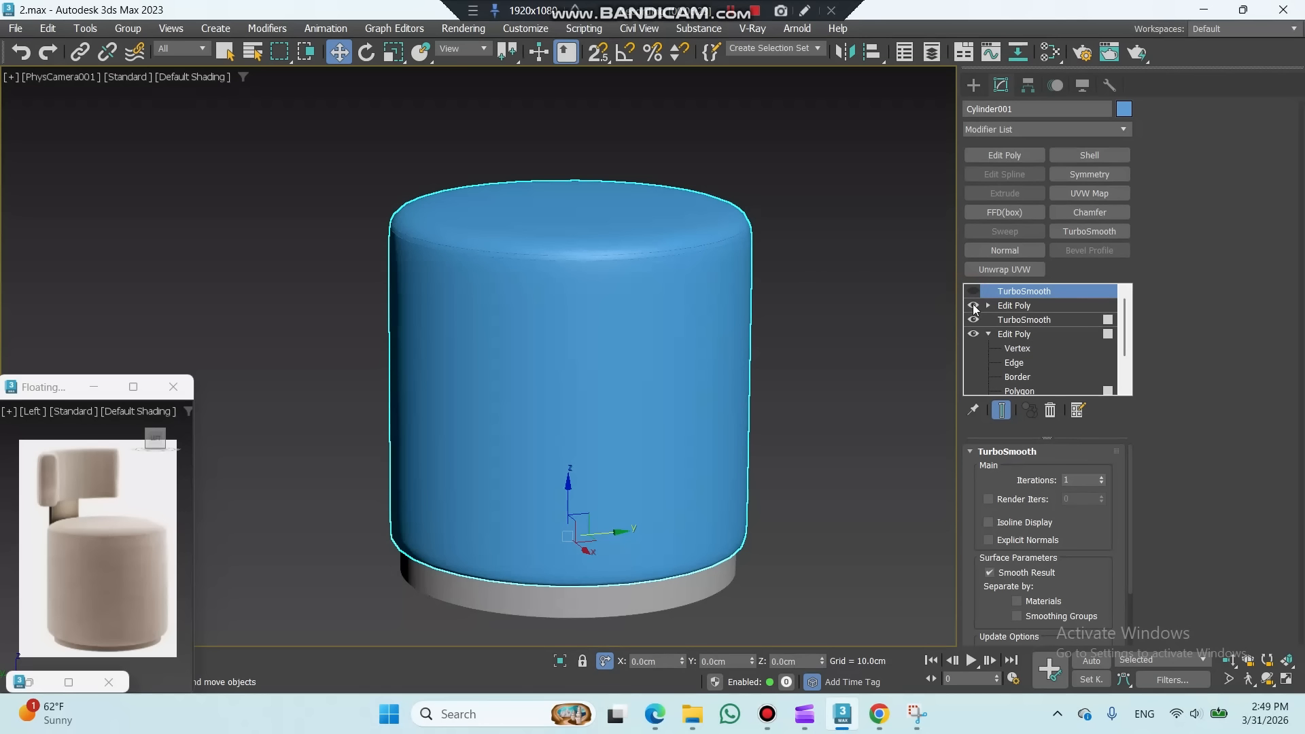
left_click(973, 305)
left_click(972, 319)
left_click(1013, 334)
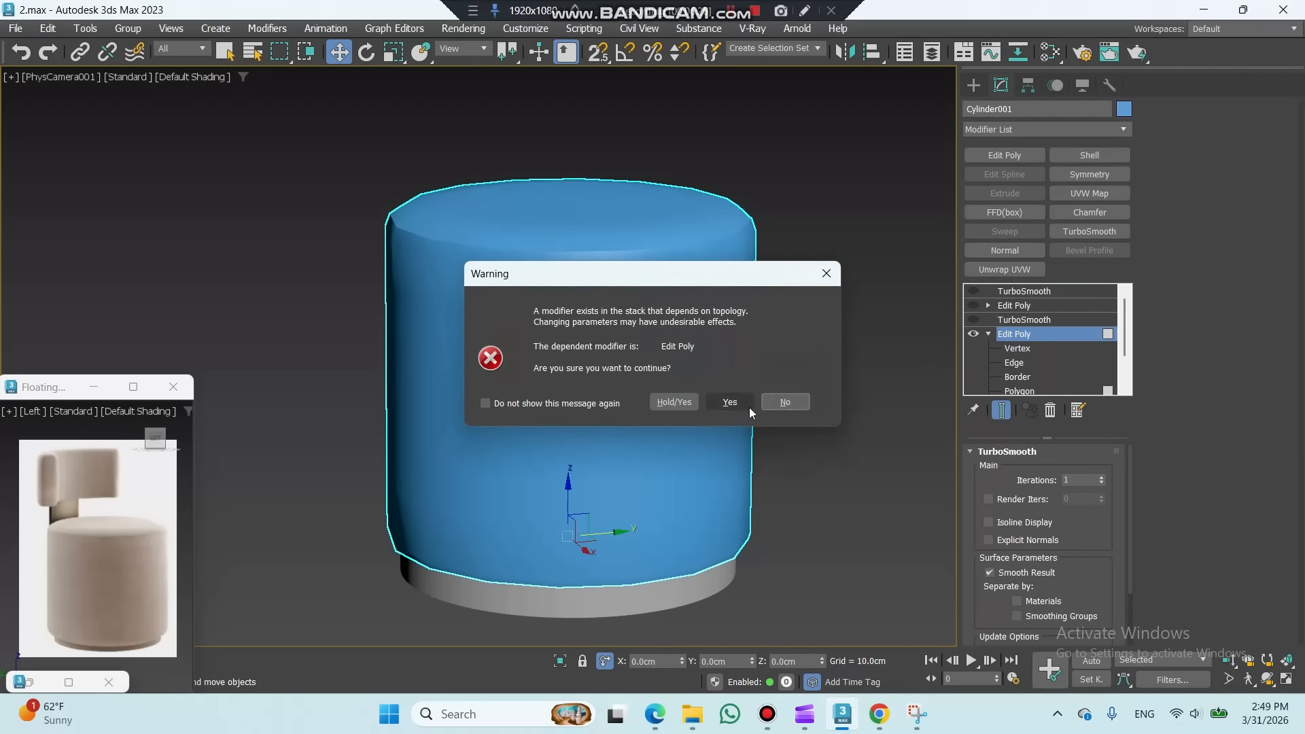
left_click(748, 407)
key("4")
Step: Select the ten side polygons at the back of the seat, two columns wide, excluding the top and bottom rim polygons
key("t")
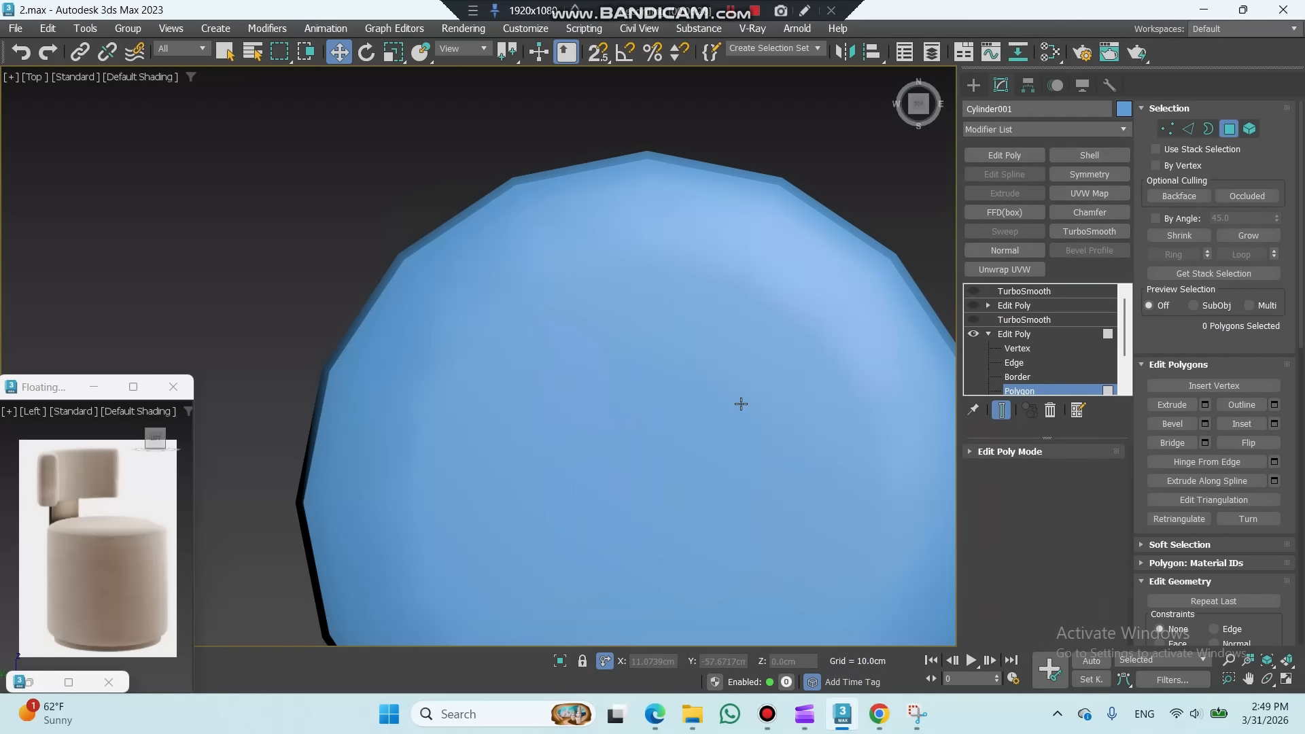
key("z")
key("F4")
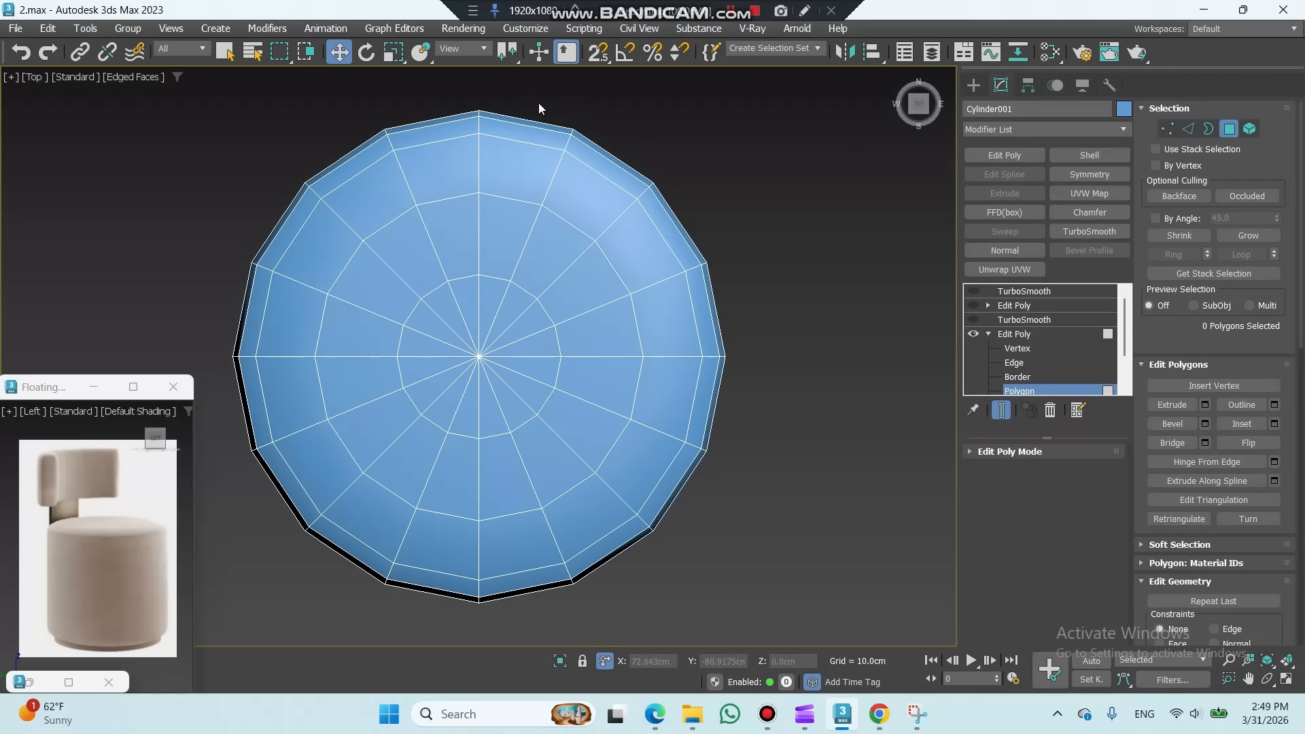
left_click(476, 126)
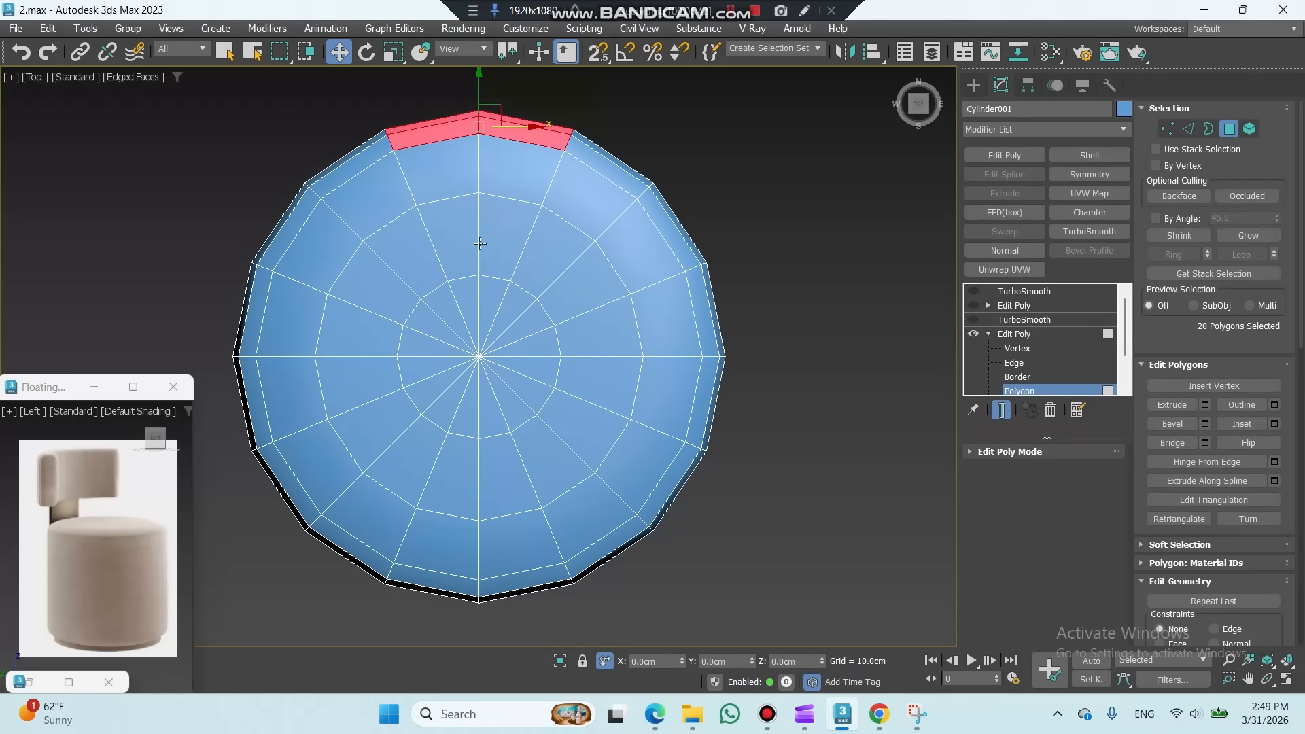
left_click(506, 136, "alt")
left_click(462, 135, "alt")
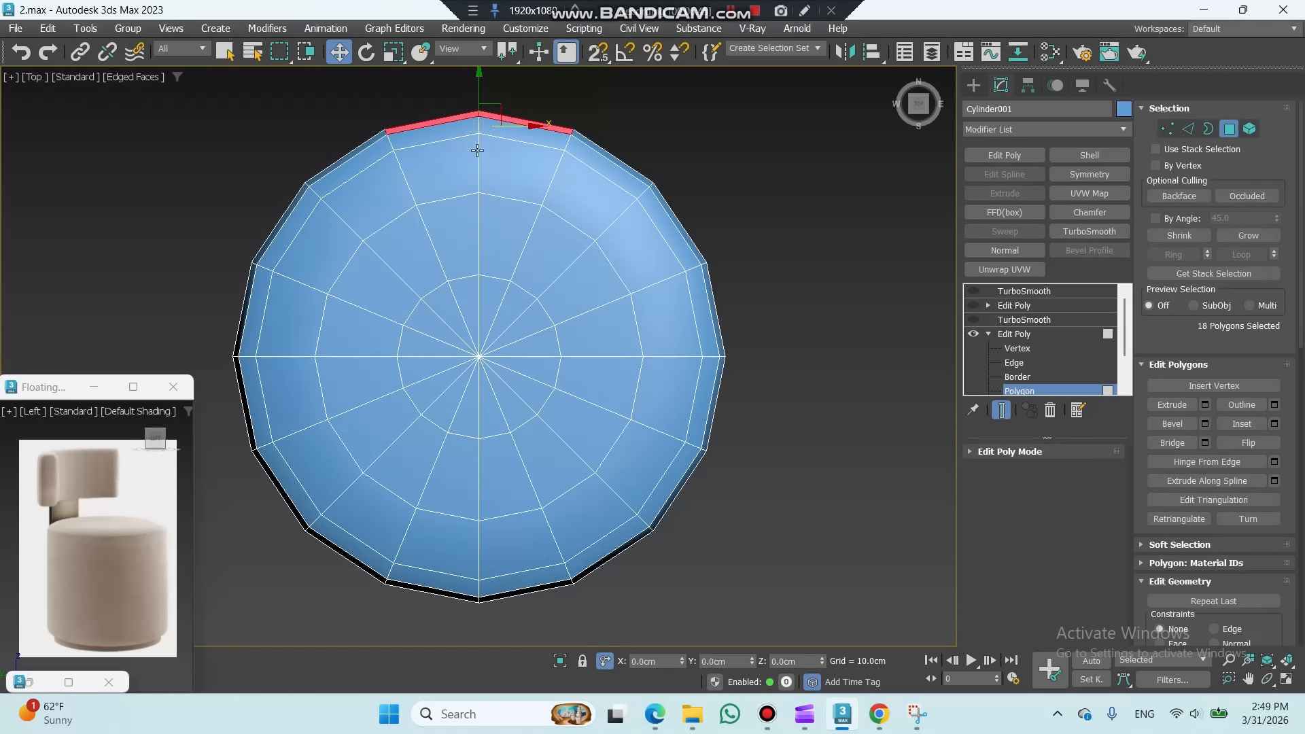
scroll(477, 150, "down", 2)
middle_click_drag(498, 231, 468, 366, "alt")
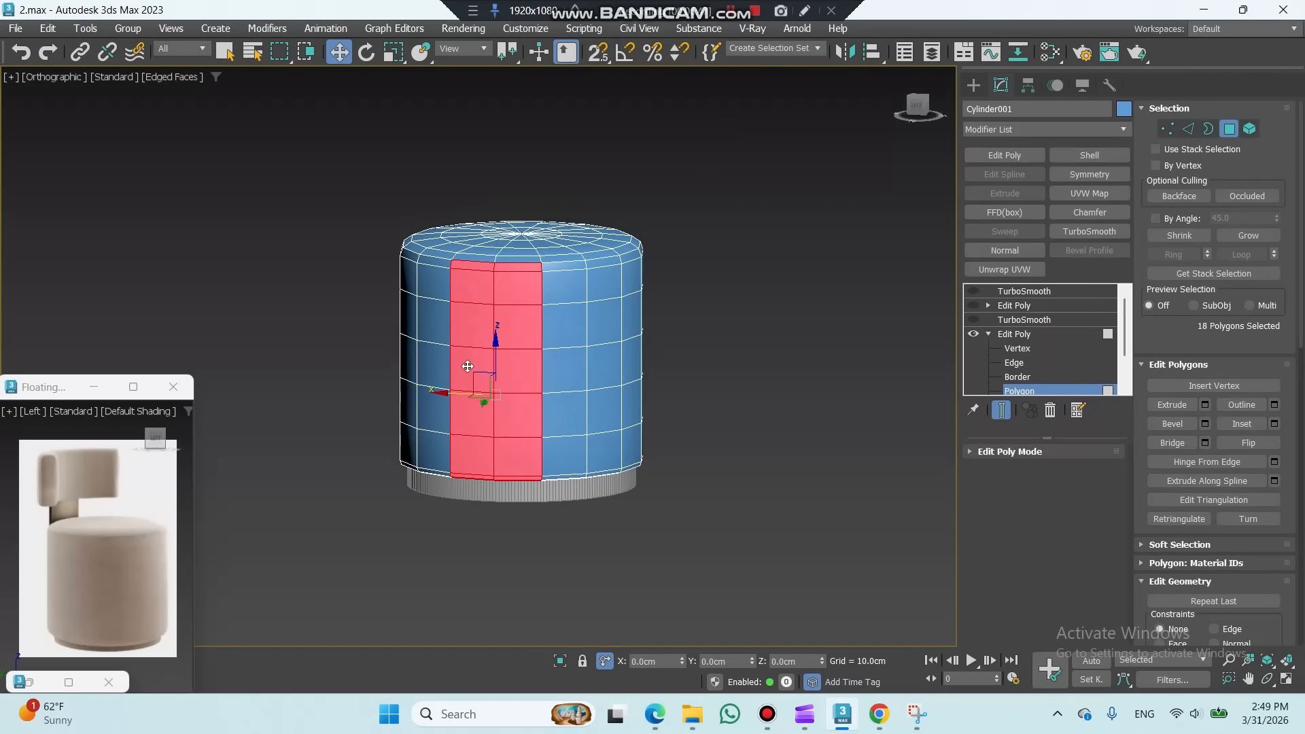
scroll(468, 366, "up", 1)
left_click(549, 226, "alt")
left_click(492, 226, "alt")
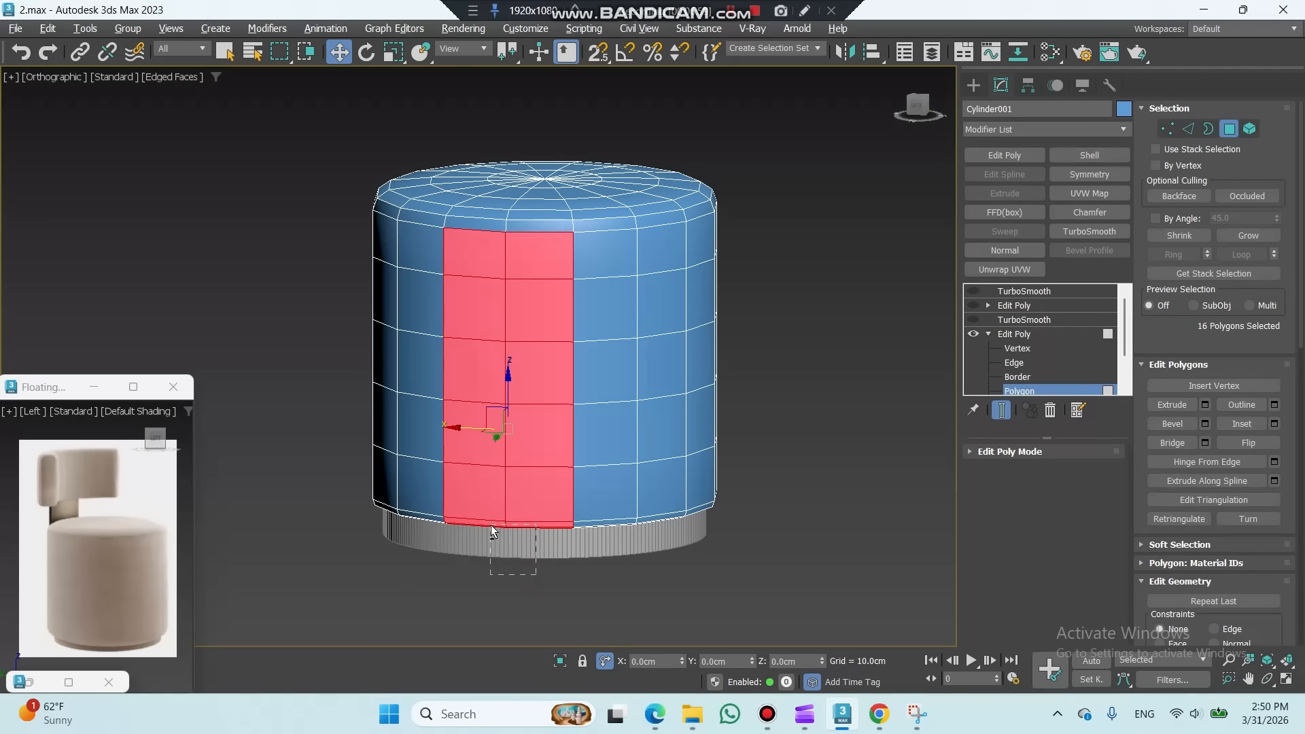
left_click_drag(491, 525, 490, 525, "alt")
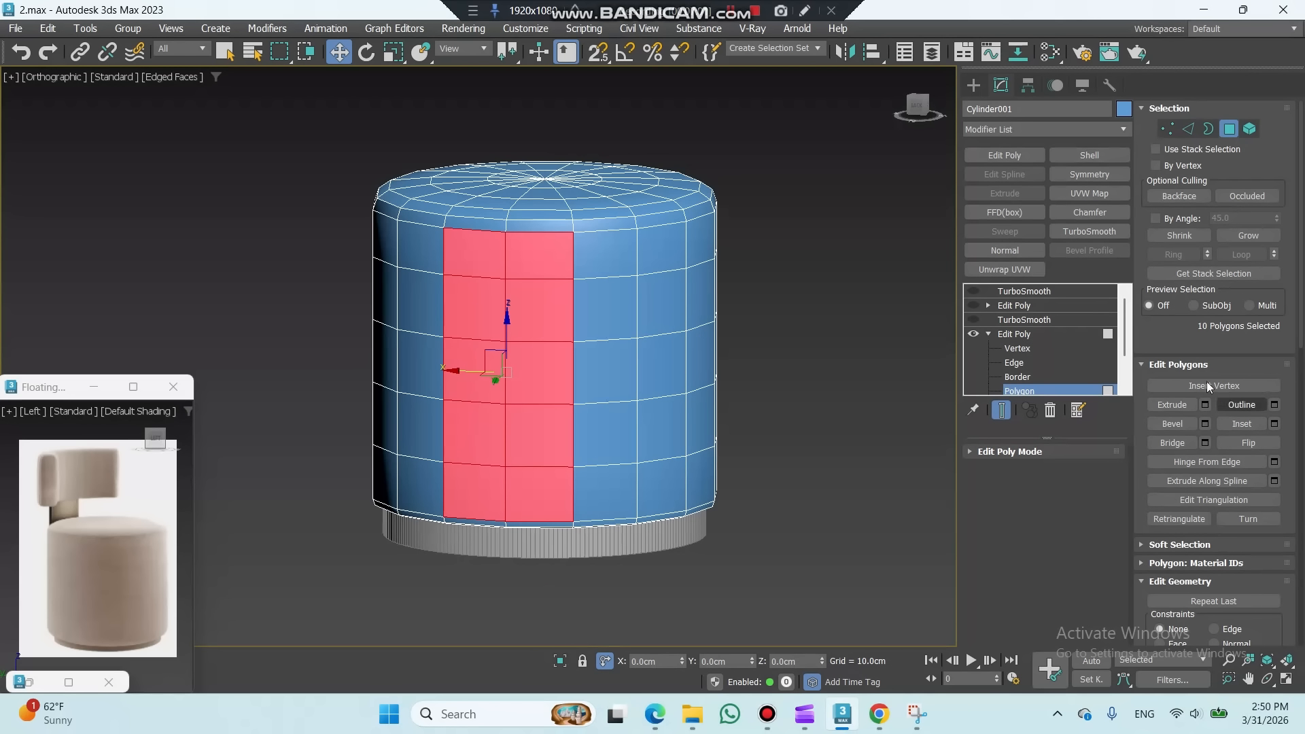
Step: Detach the selected back polygons as a clone
scroll(1233, 576, "down", 5)
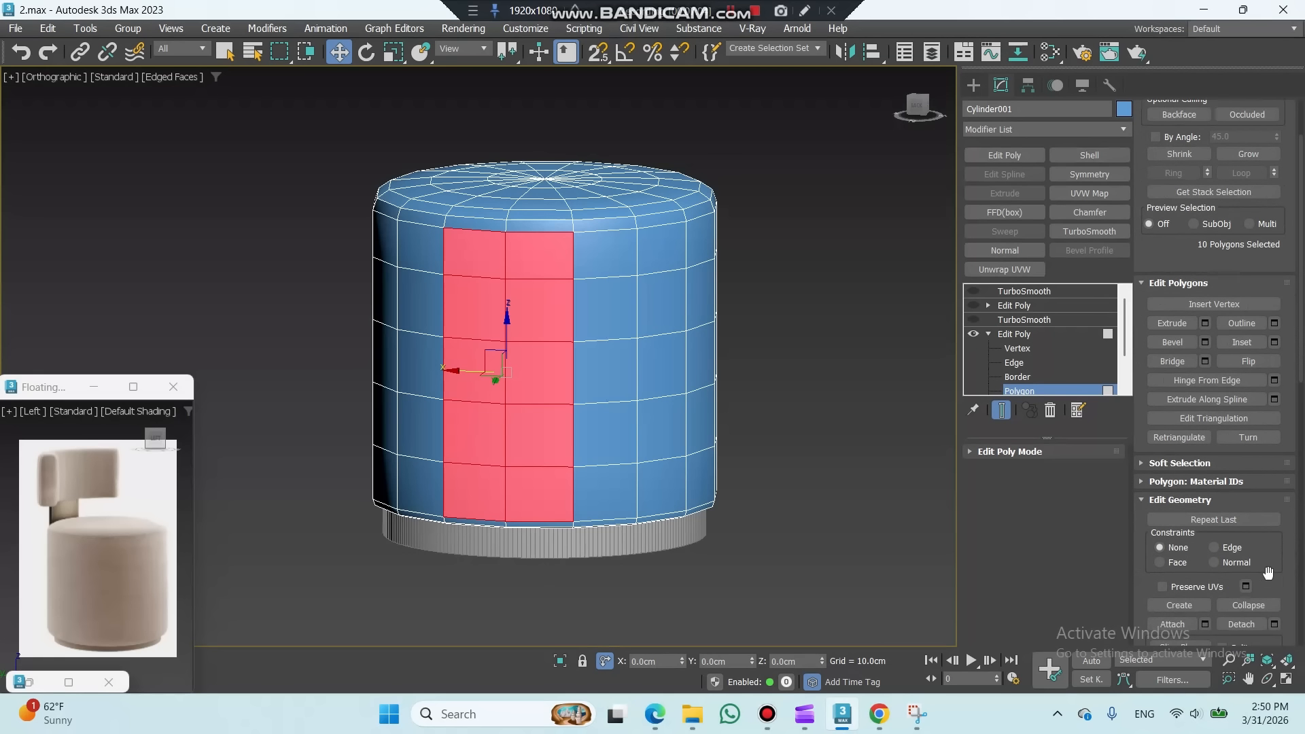
left_click(1274, 522)
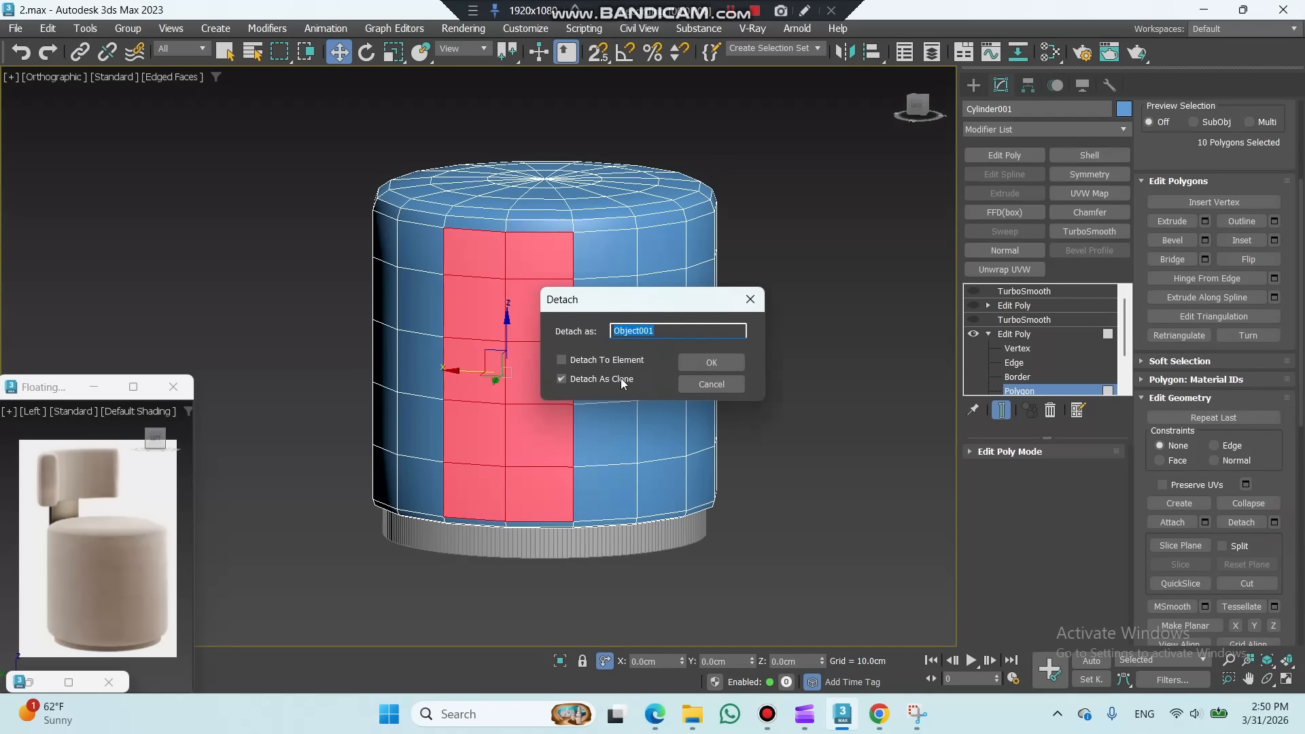
left_click(725, 364)
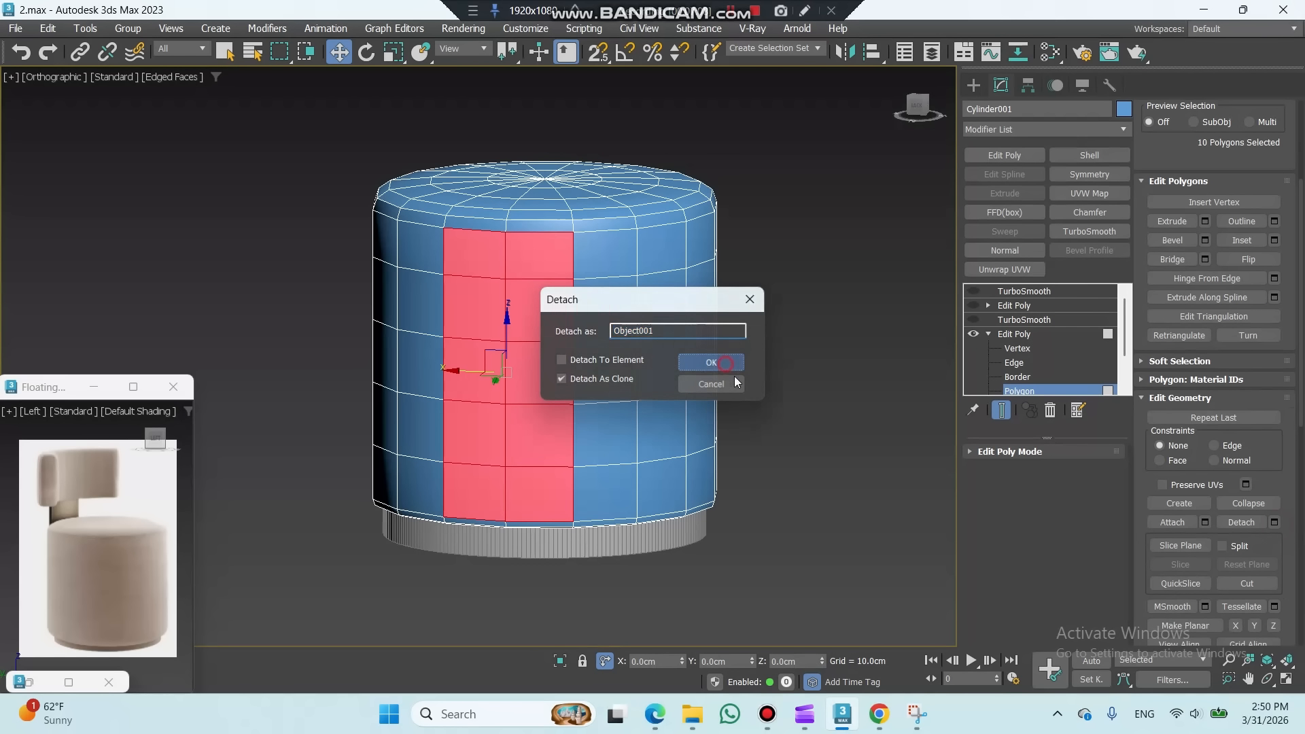
Step: Leave polygon editing, select the detached back strip and change its object color to light grey
left_click(969, 88)
left_click(510, 242)
left_click(999, 86)
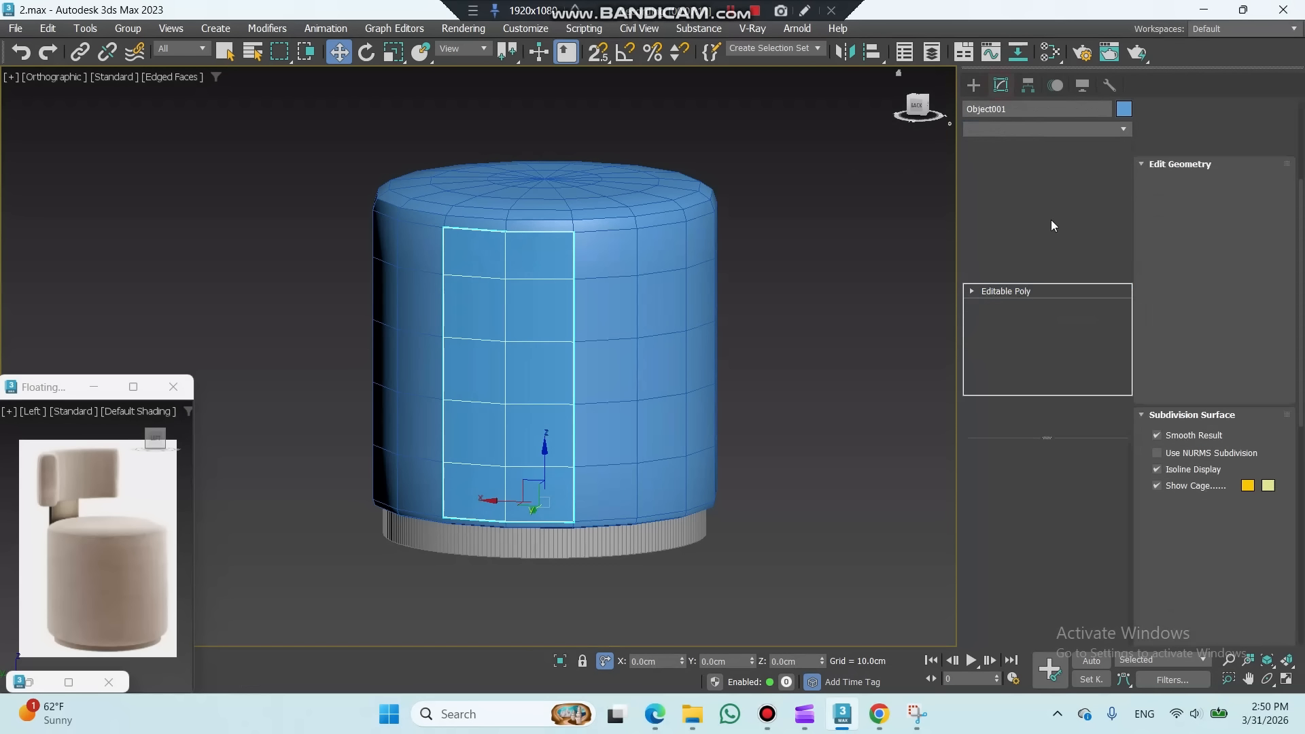
left_click(1123, 109)
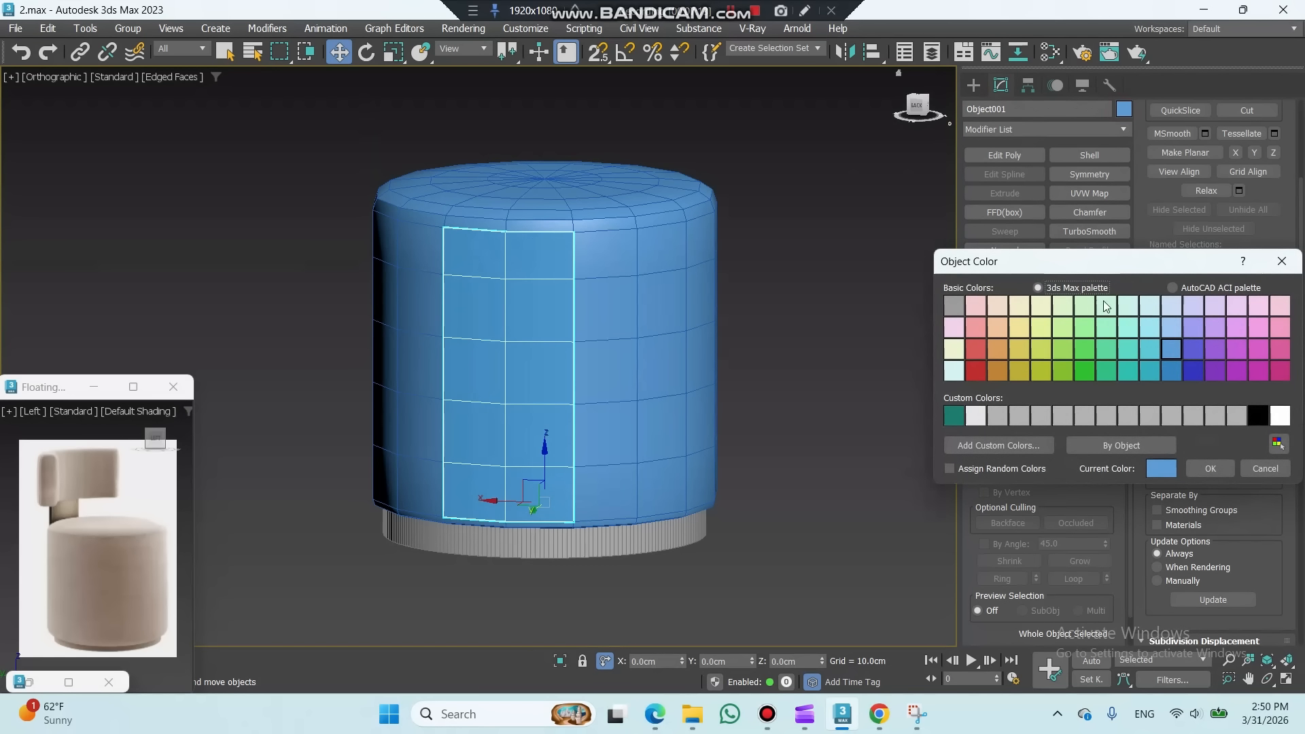
left_click(1171, 415)
left_click(1209, 469)
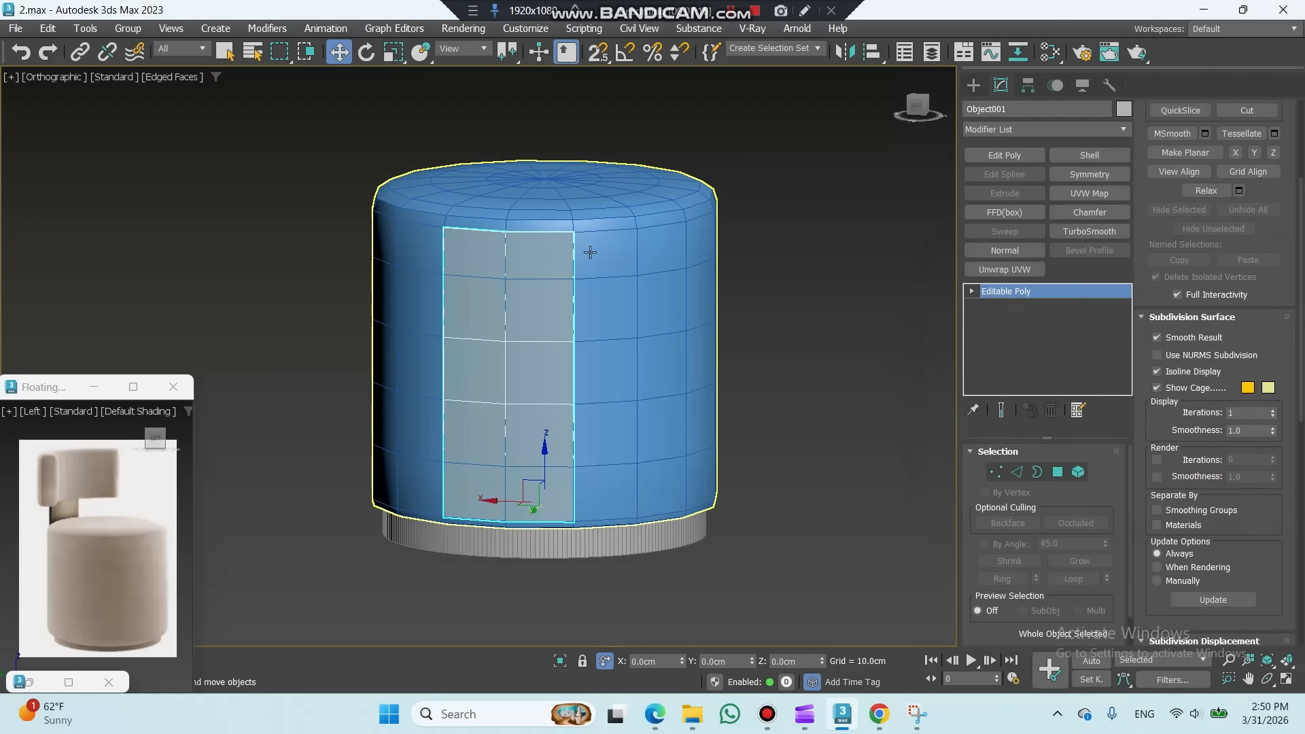
Step: Raise the three top vertices of the grey back strip by 15 cm along Z so it extends above the seat
middle_click_drag(583, 265, 586, 338)
left_click(999, 305)
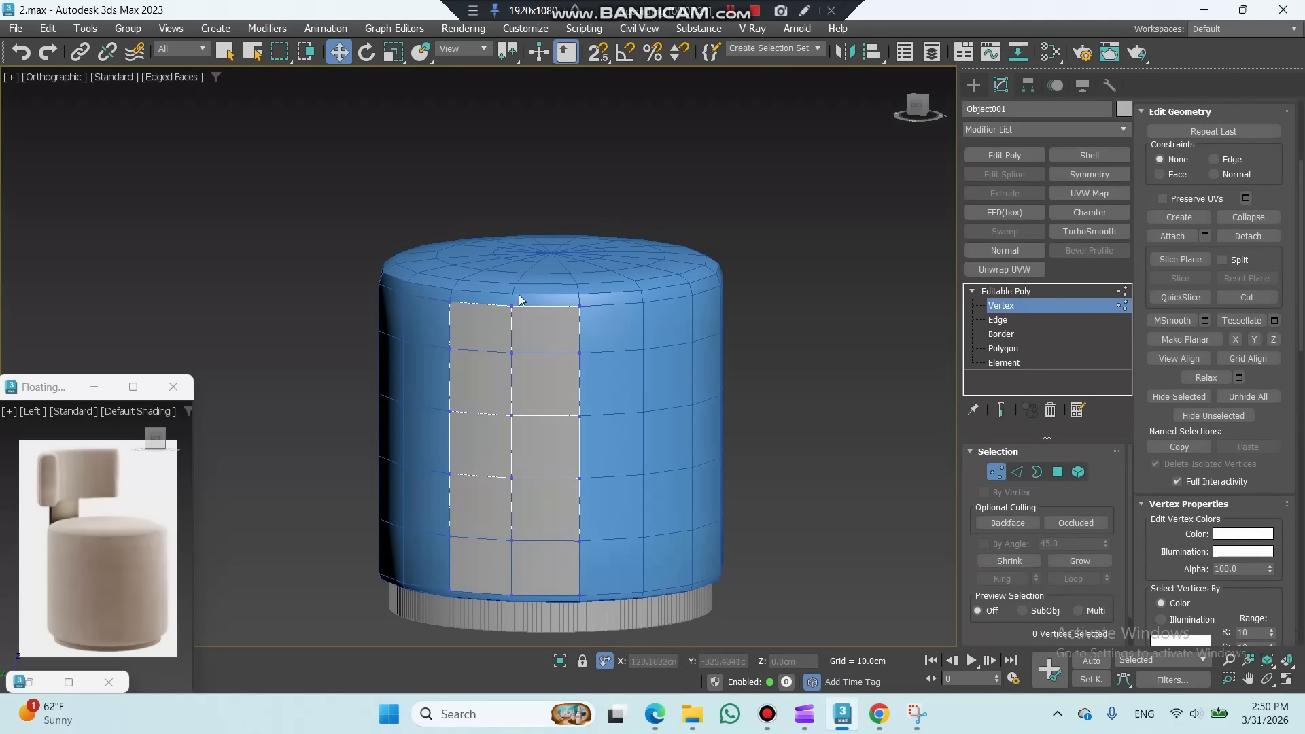
left_click_drag(478, 331, 595, 294)
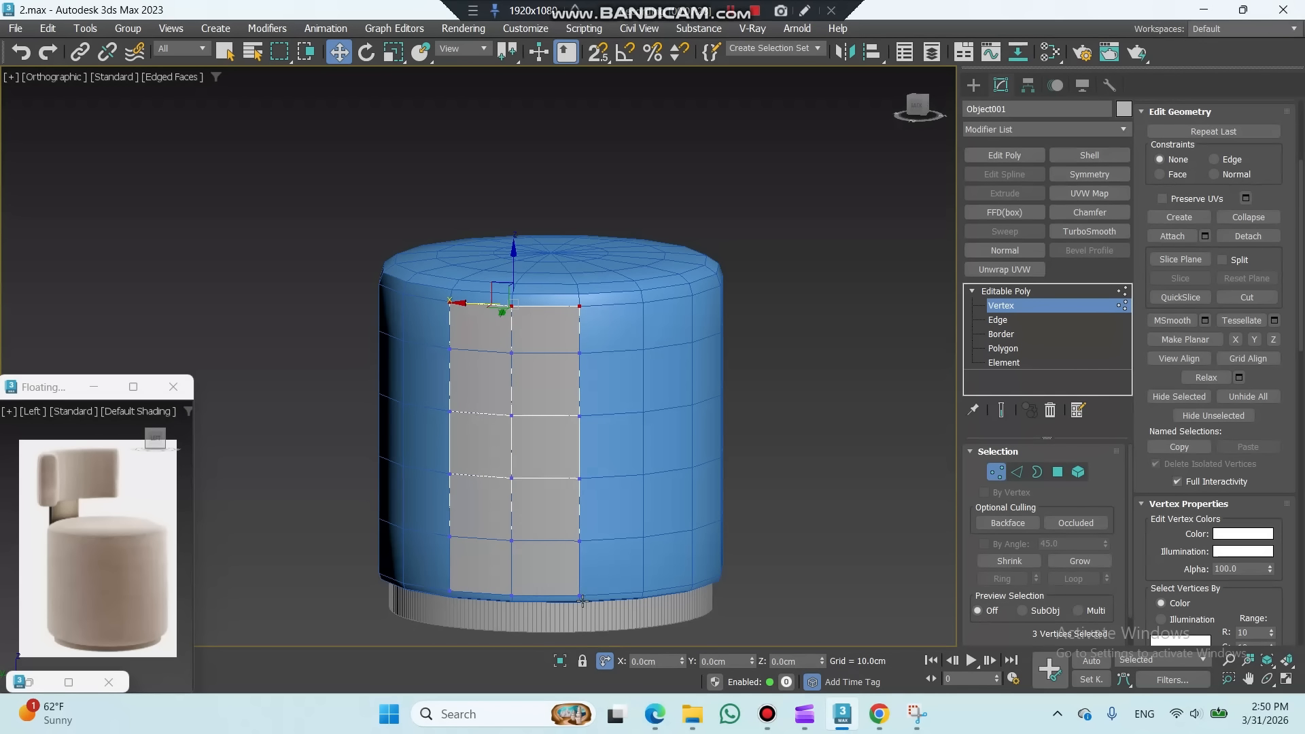
left_click(800, 660)
type("15")
key("Return")
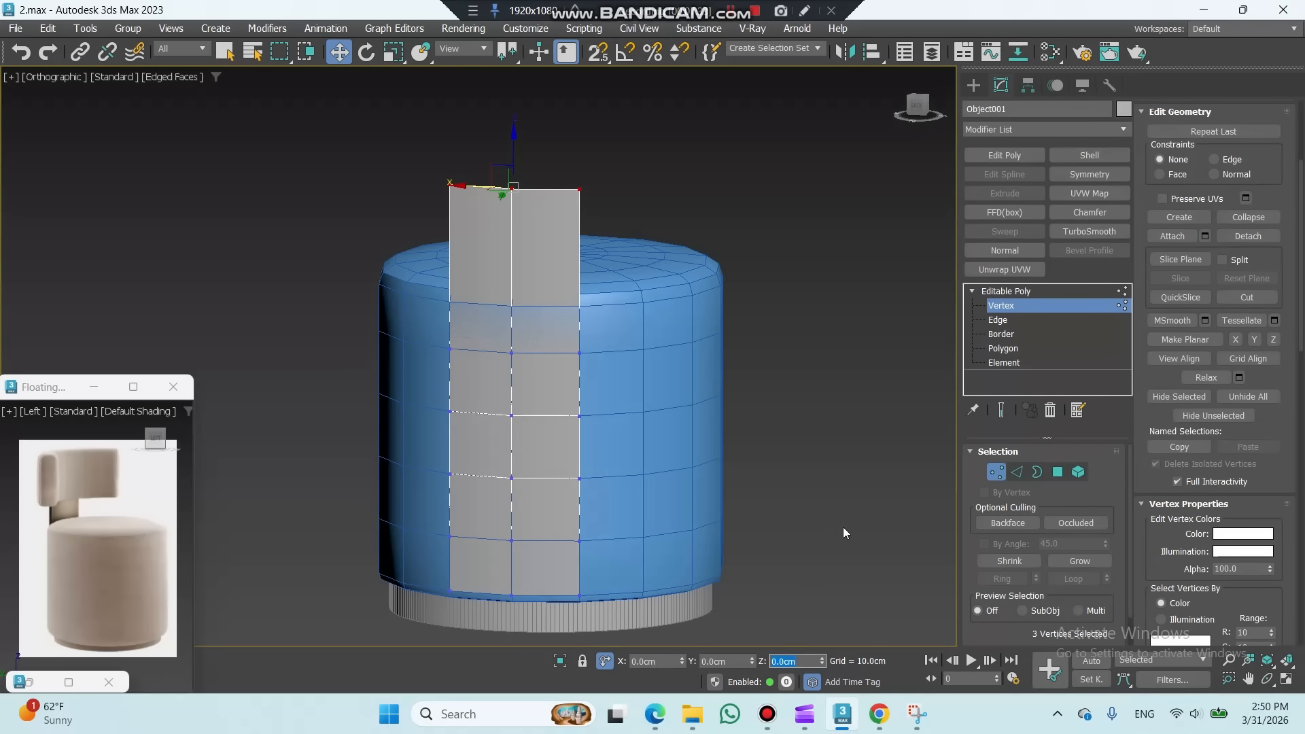
Step: Add a Shell modifier to the back strip with 1 cm inner amount, 1 cm outer amount and 1 segment
left_click(1006, 291)
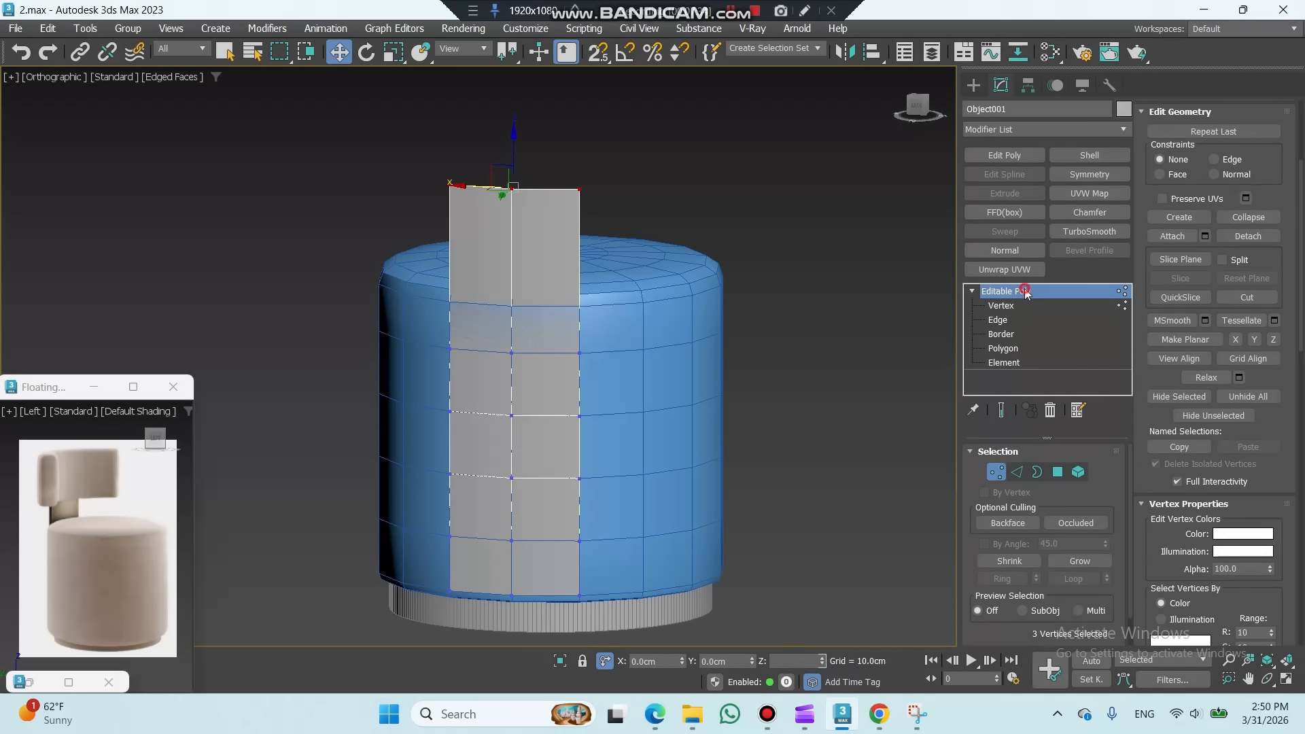
left_click(1089, 155)
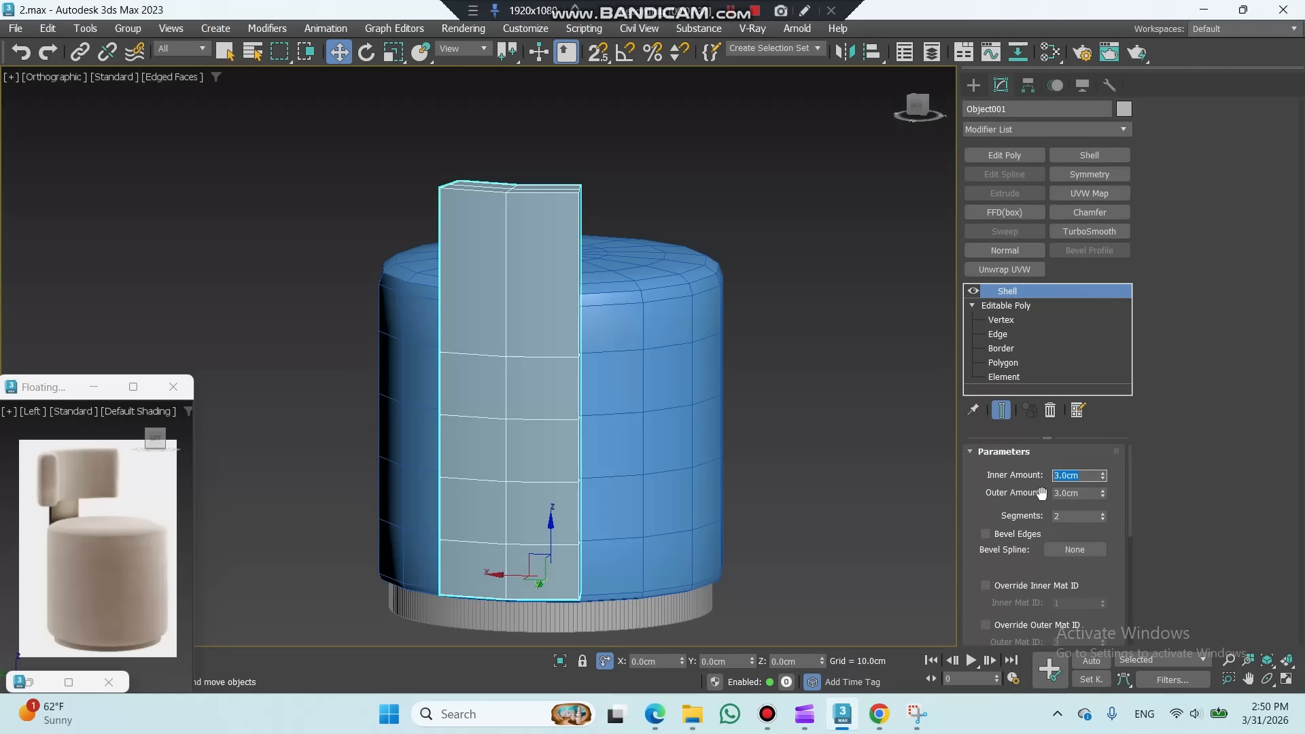
type("1")
key("Tab")
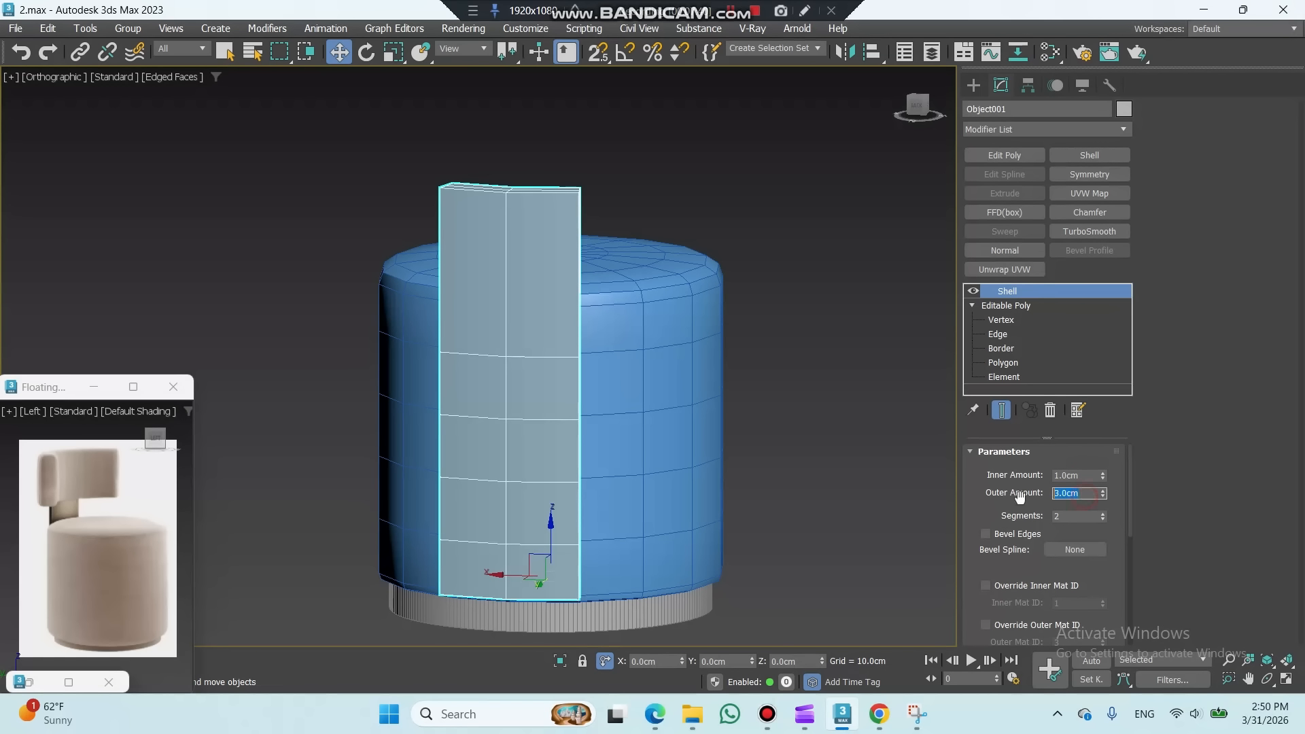
type("1")
key("Return")
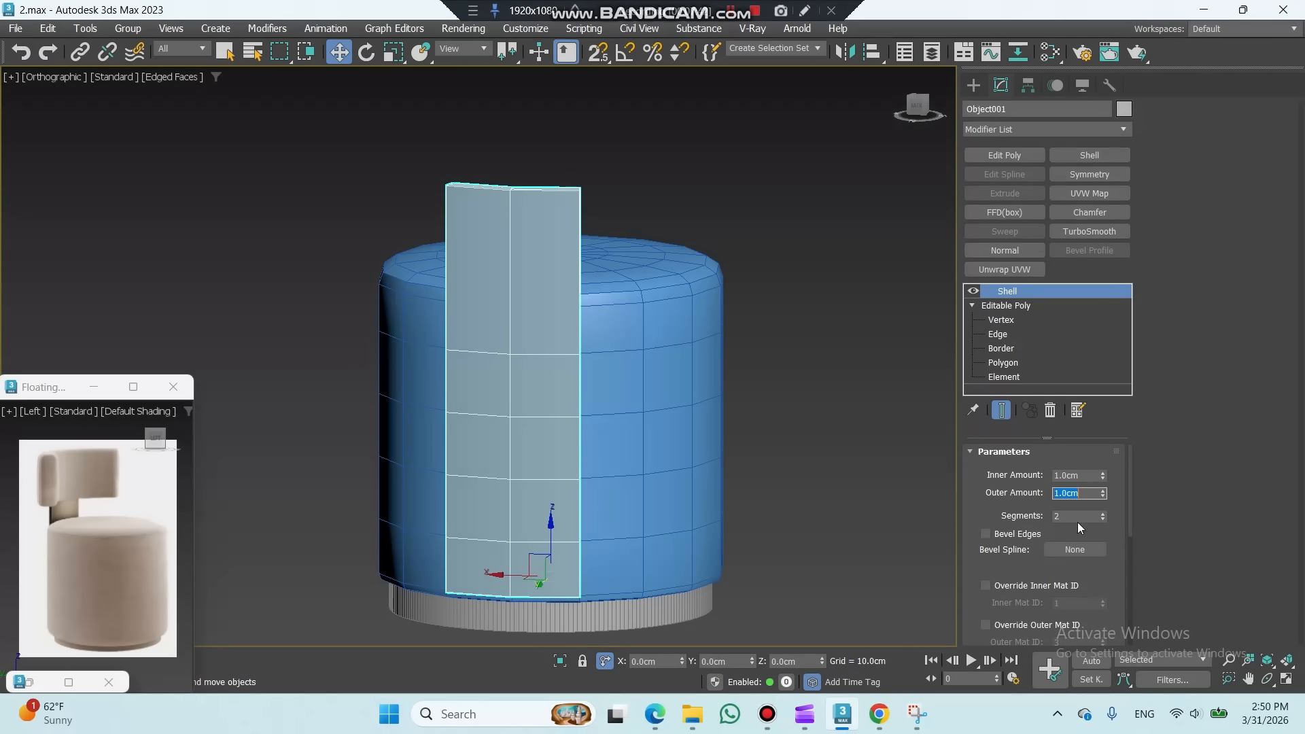
left_click(1103, 518)
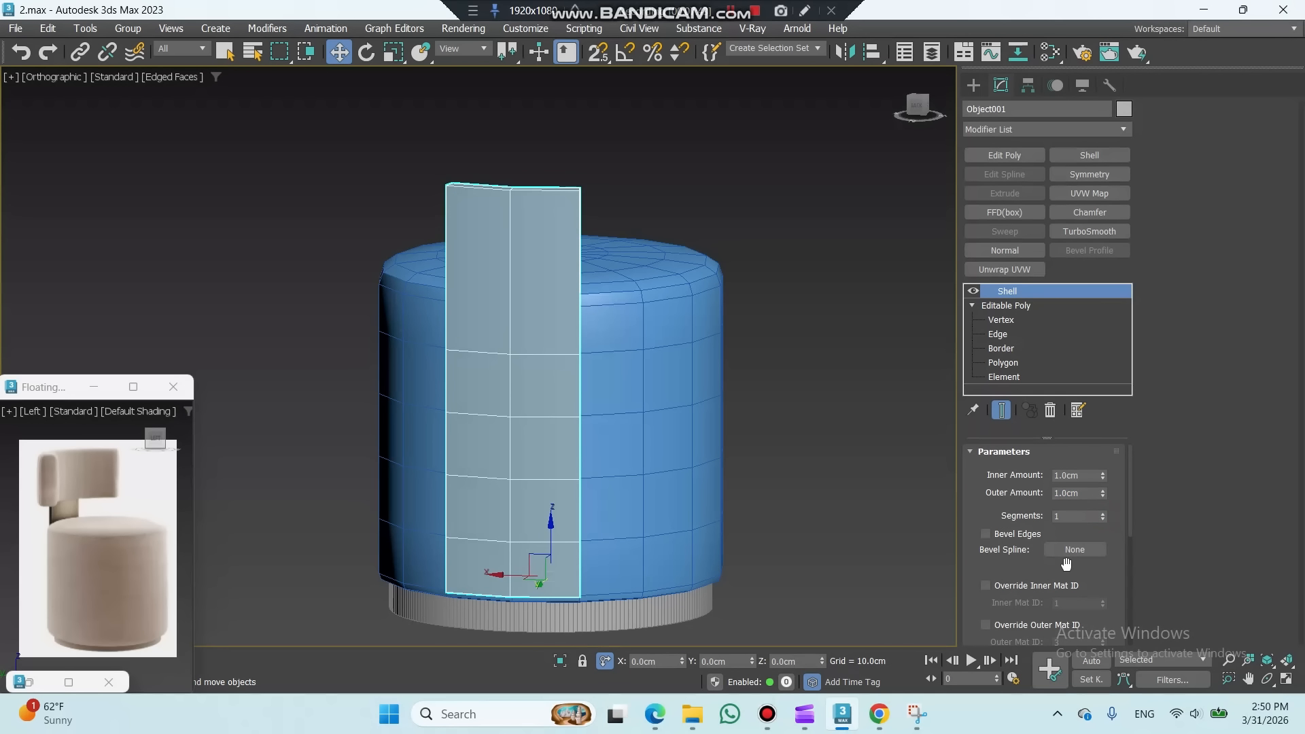
Step: Add a Chamfer modifier to the back support with an amount of 0.2 cm and a minimum angle of 50
left_click(1108, 214)
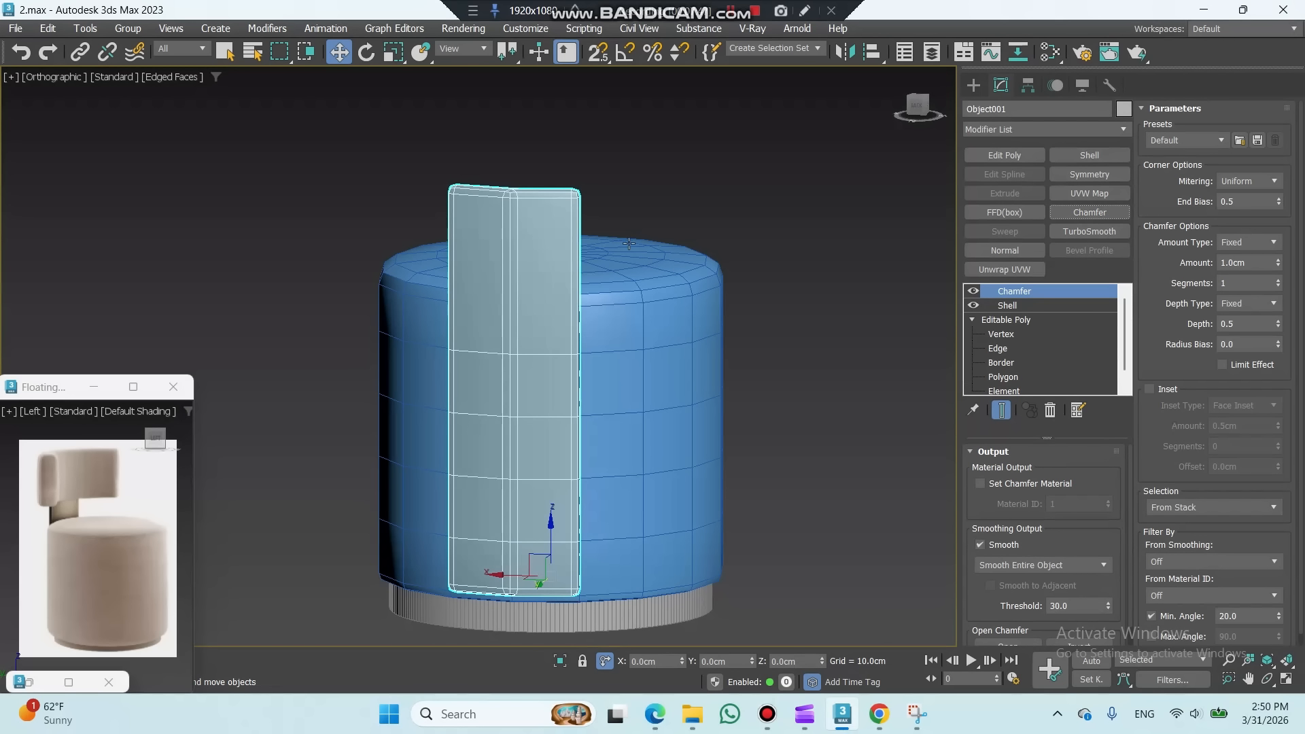
left_click(1248, 262)
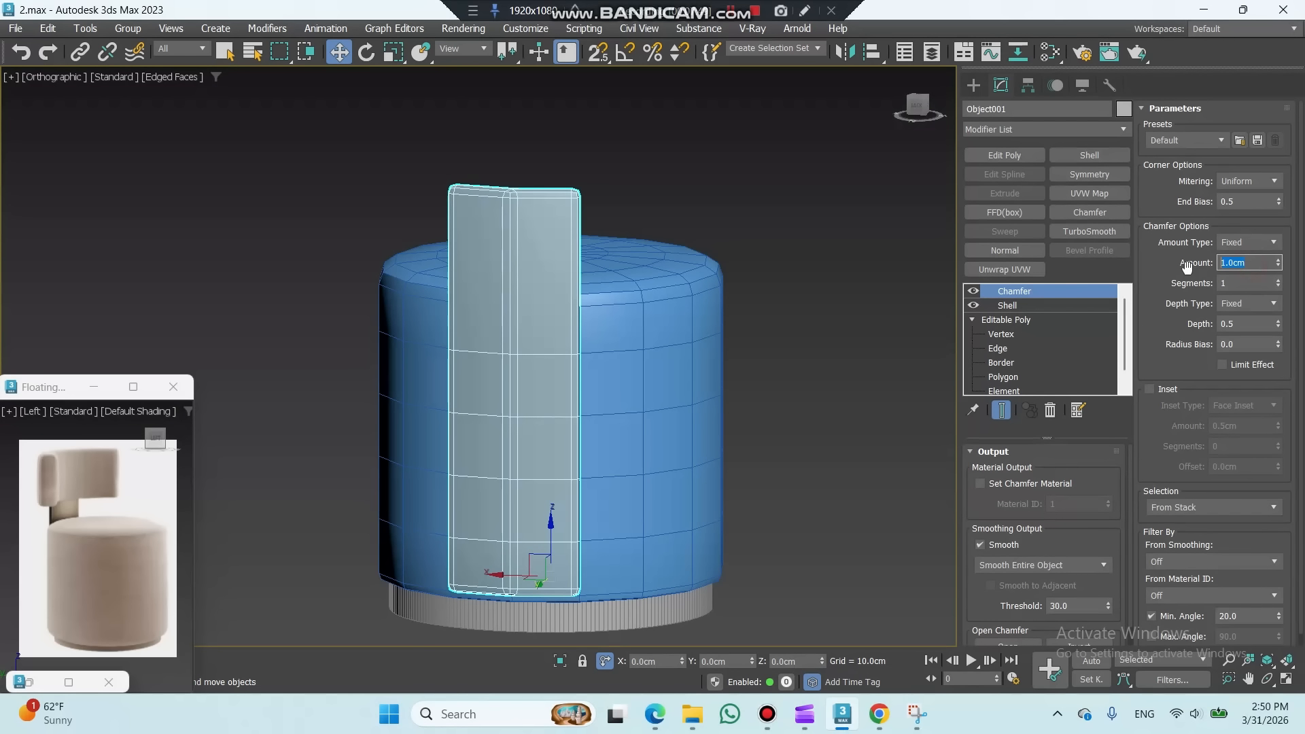
type(".2")
key("Return")
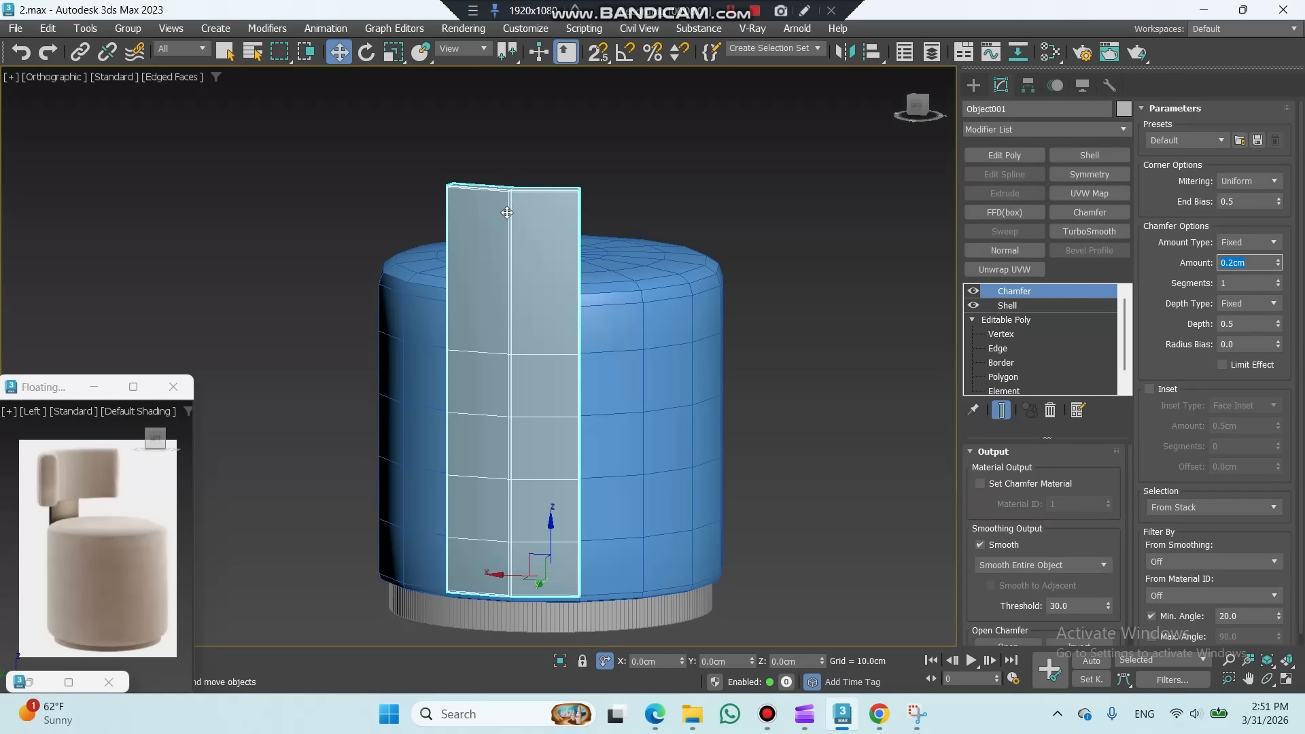
left_click_drag(1148, 347, 1148, 335)
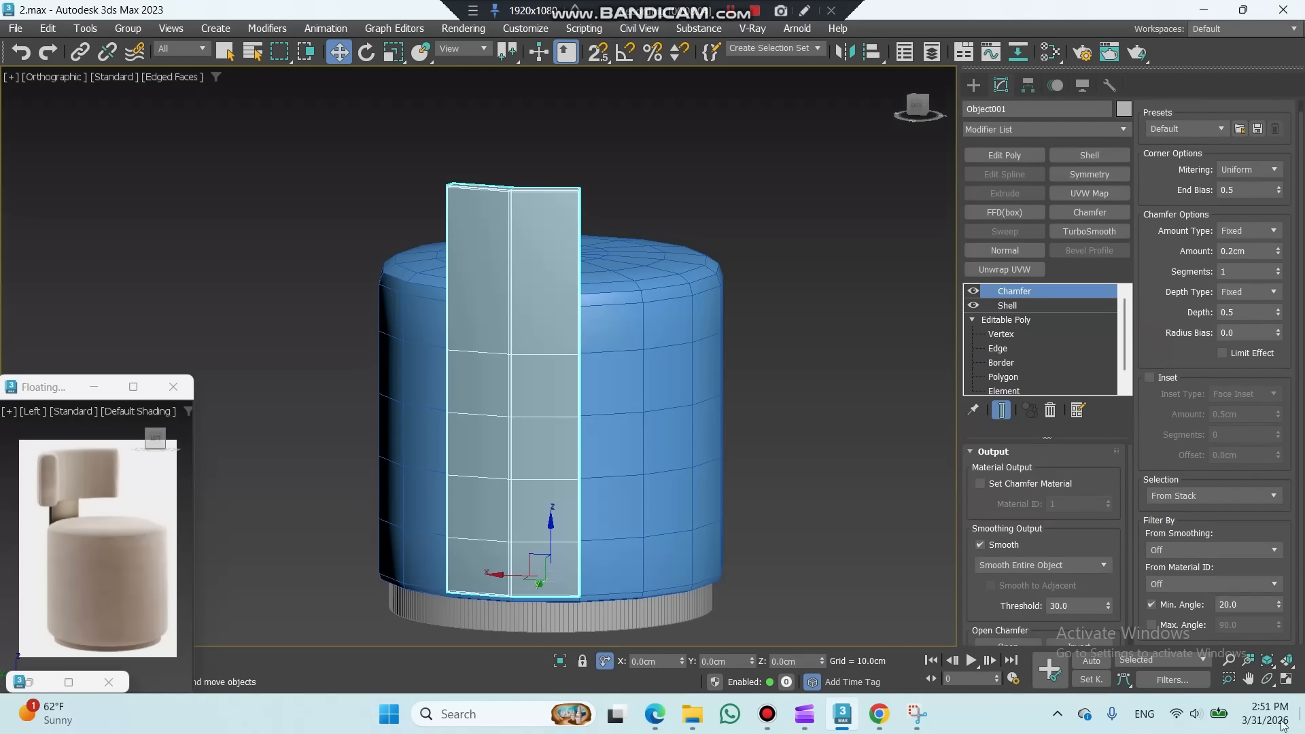
left_click(1244, 604)
type("50")
key("Return")
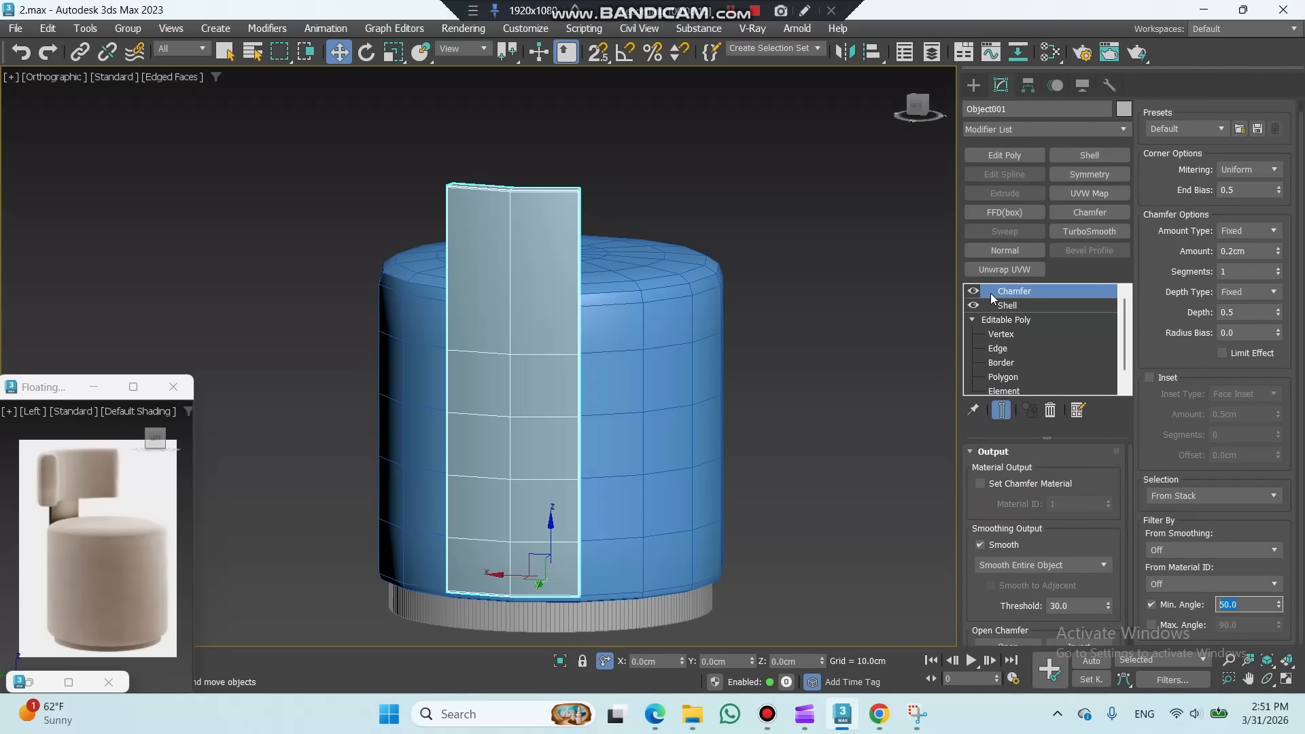
Step: Add TurboSmooth to the back support and check the chair in the camera view without wireframe edges
left_click(1086, 231)
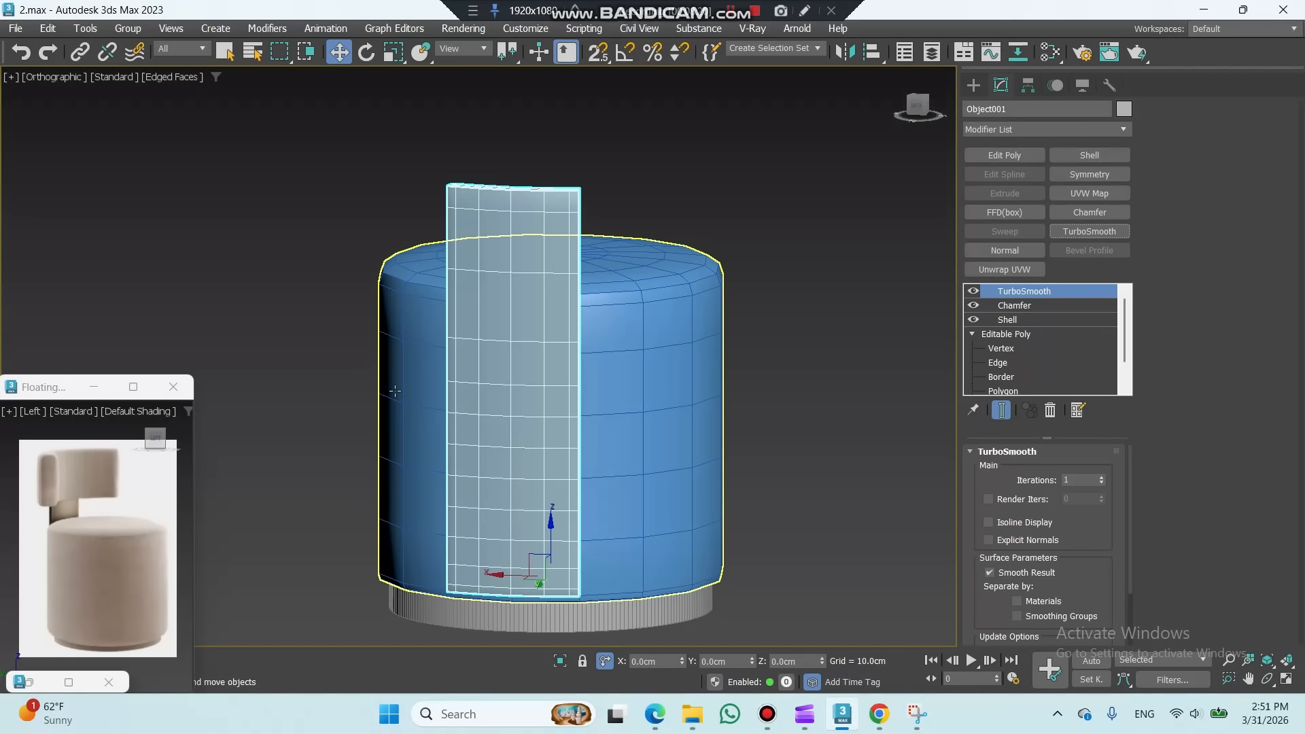
left_click(794, 328)
key("F4")
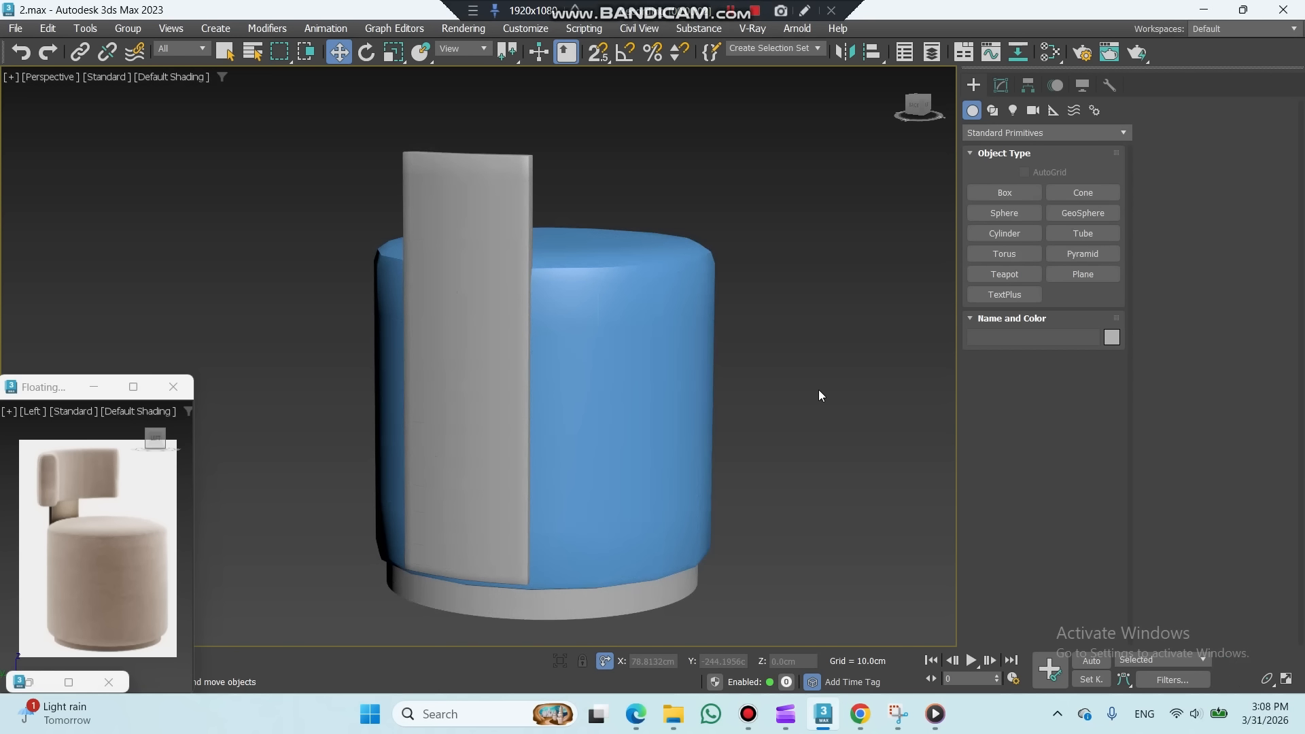
key("c")
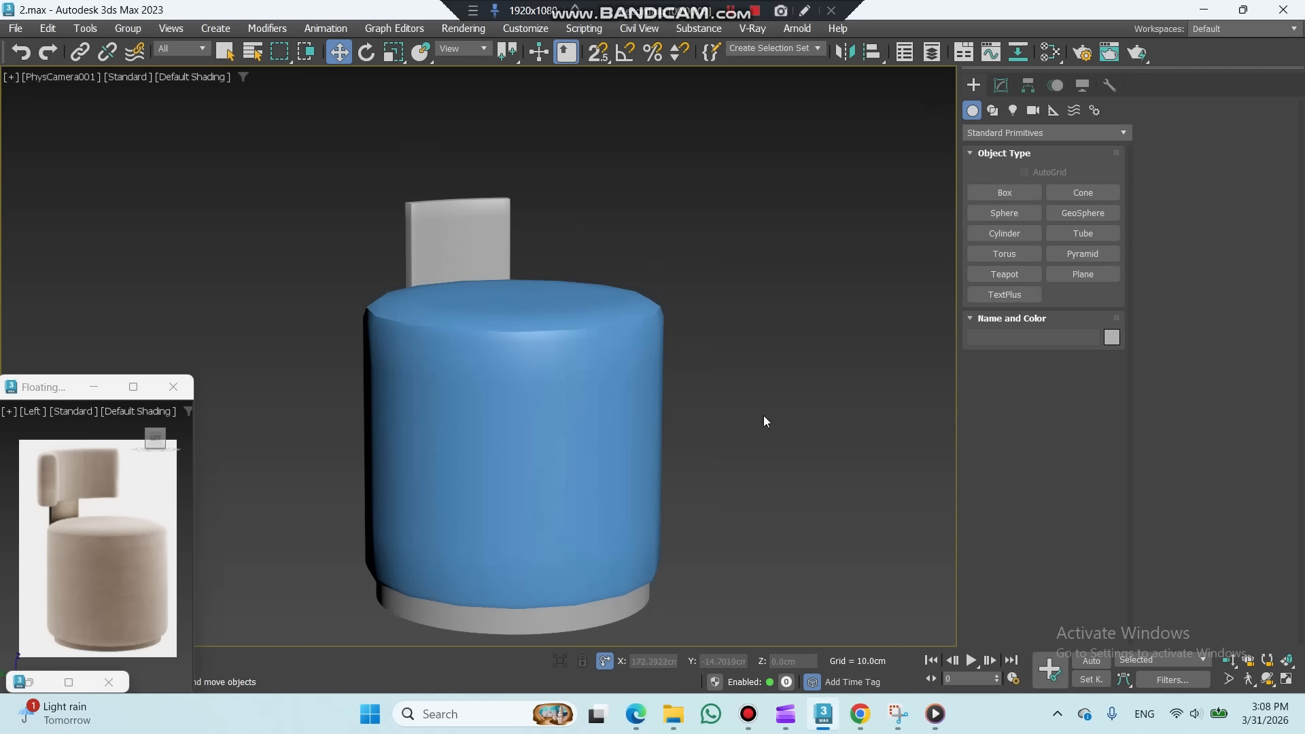
Step: Show edges again, select the seat and enter polygon editing on its lower Edit Poly, accepting the topology warning
left_click(644, 439)
key("F4")
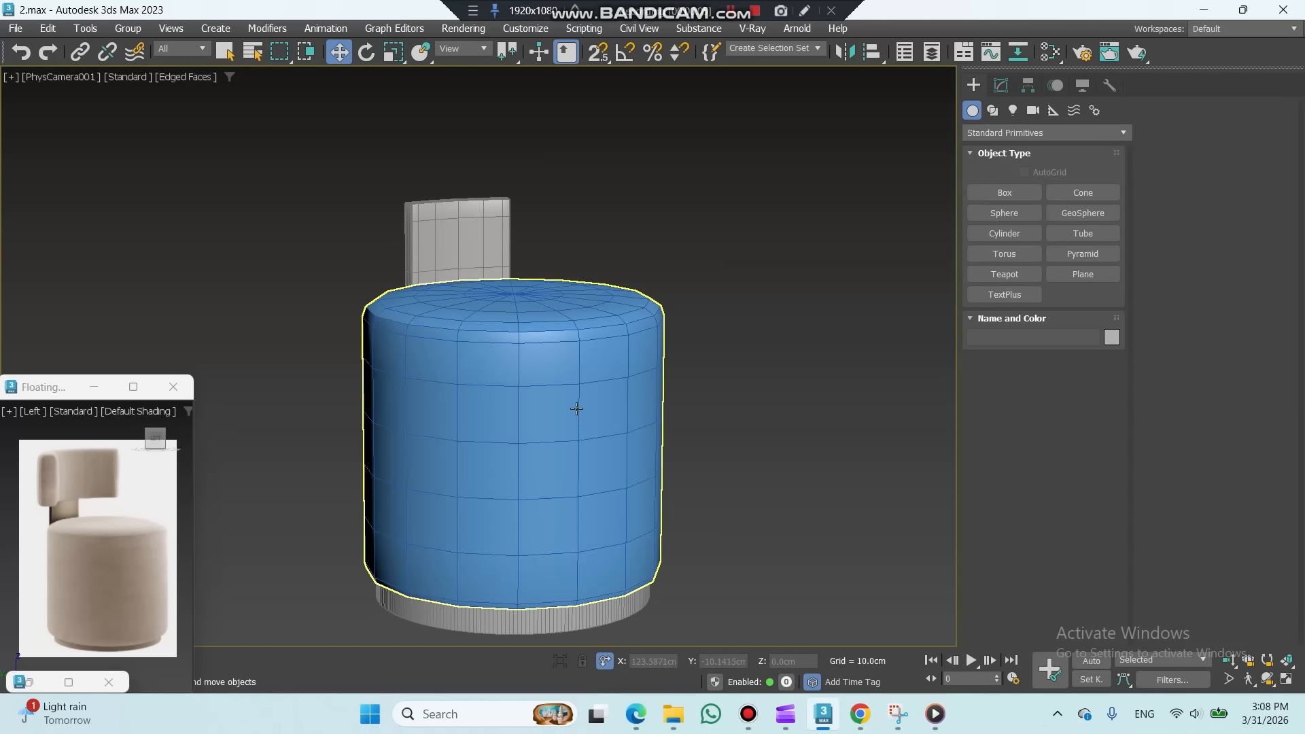
left_click(537, 425)
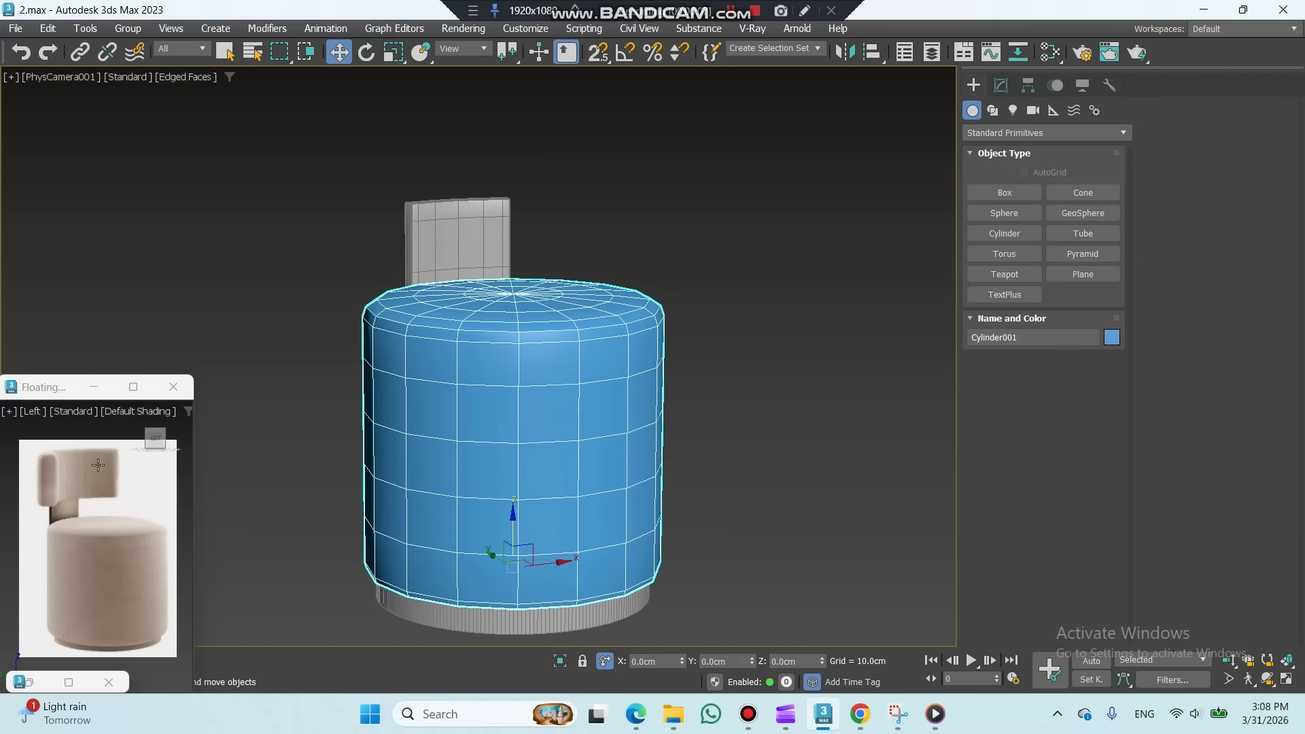
left_click(1003, 86)
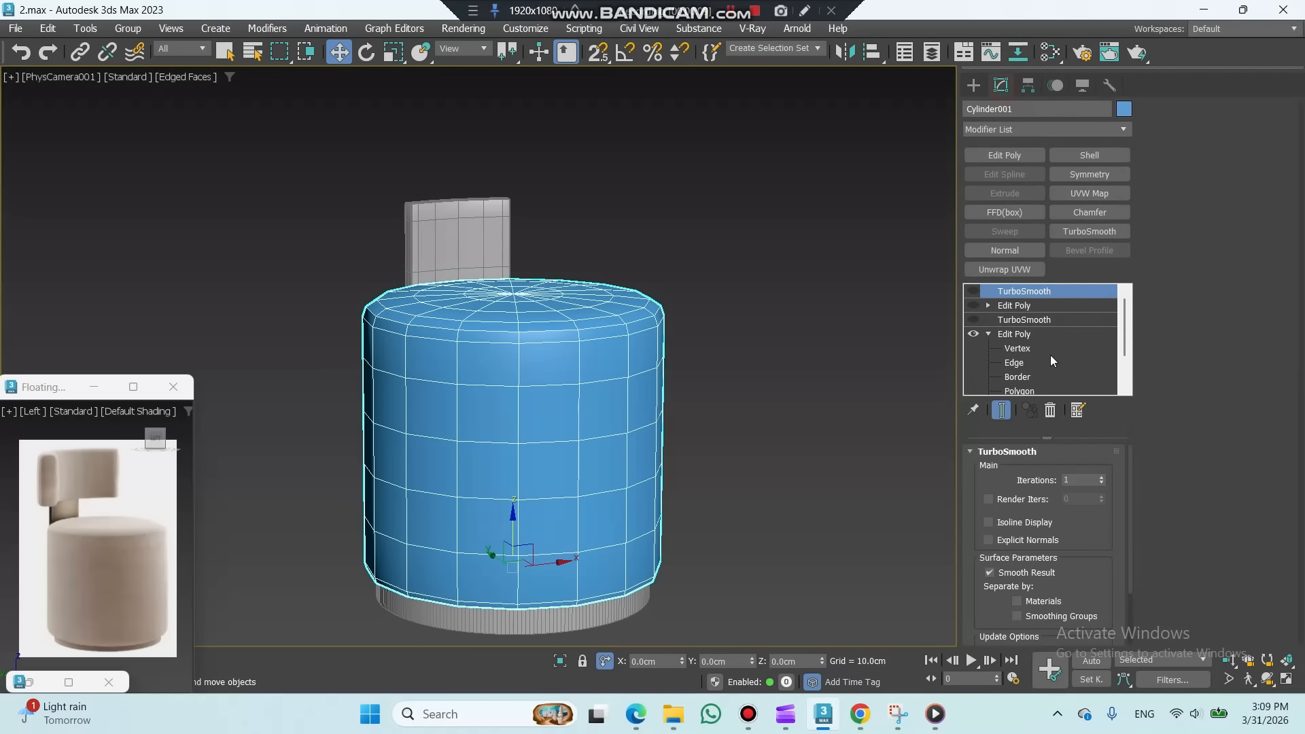
scroll(1022, 381, "down", 3)
left_click(1026, 348)
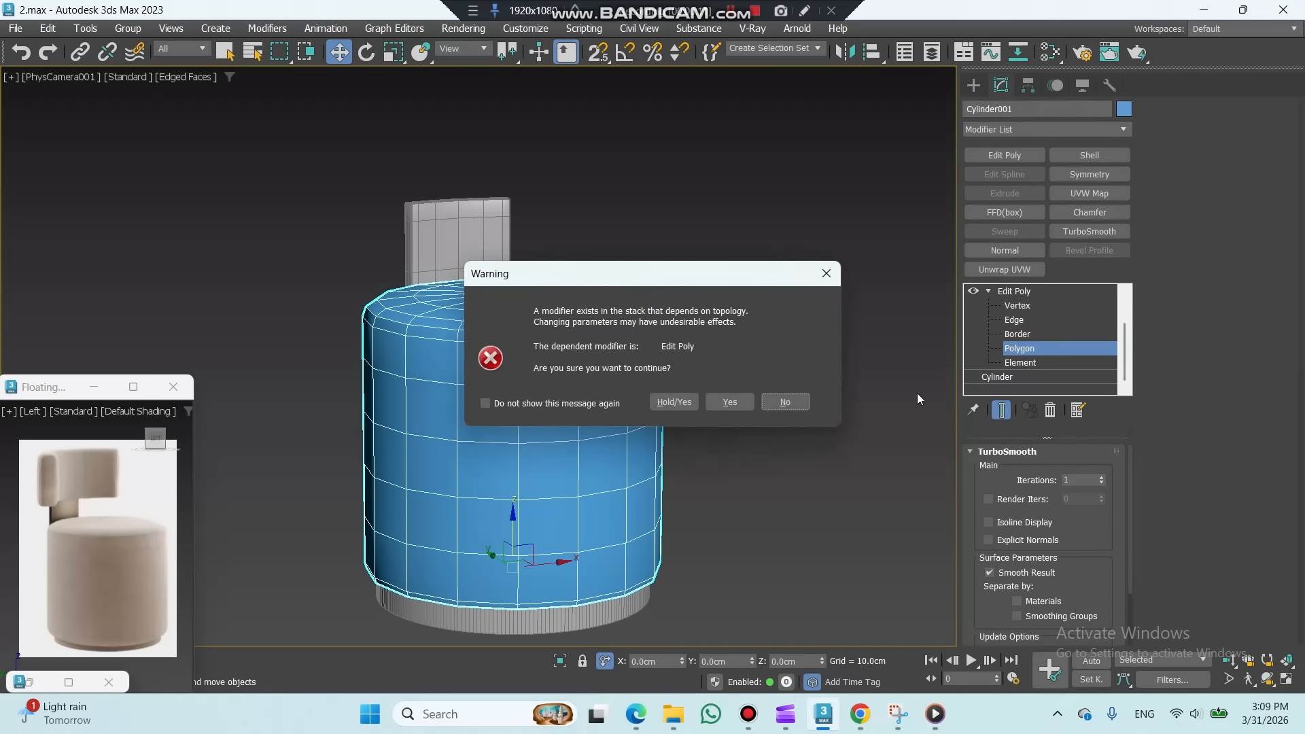
left_click(730, 402)
Step: Select the second and third full rings of side polygons below the seat's rounded top edge
left_click(596, 423)
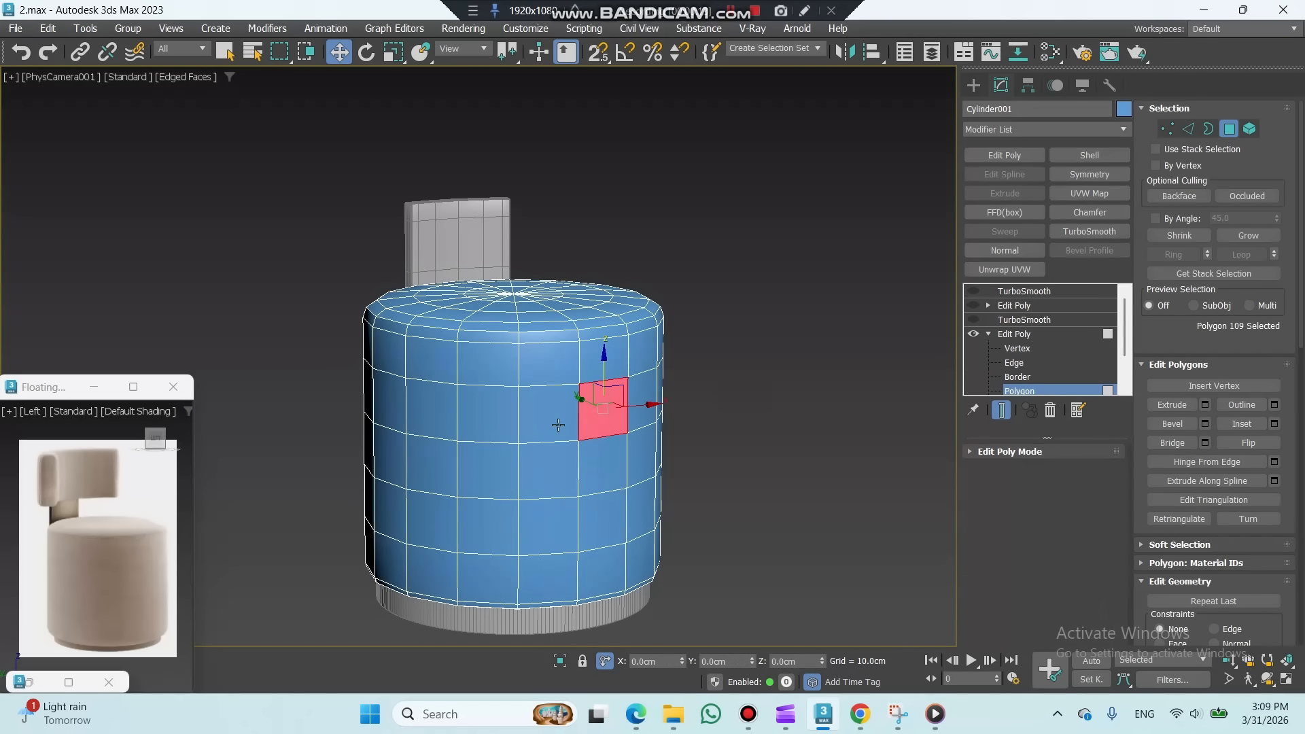
left_click(559, 429, "shift")
left_click(596, 455, "ctrl")
left_click(555, 466, "shift")
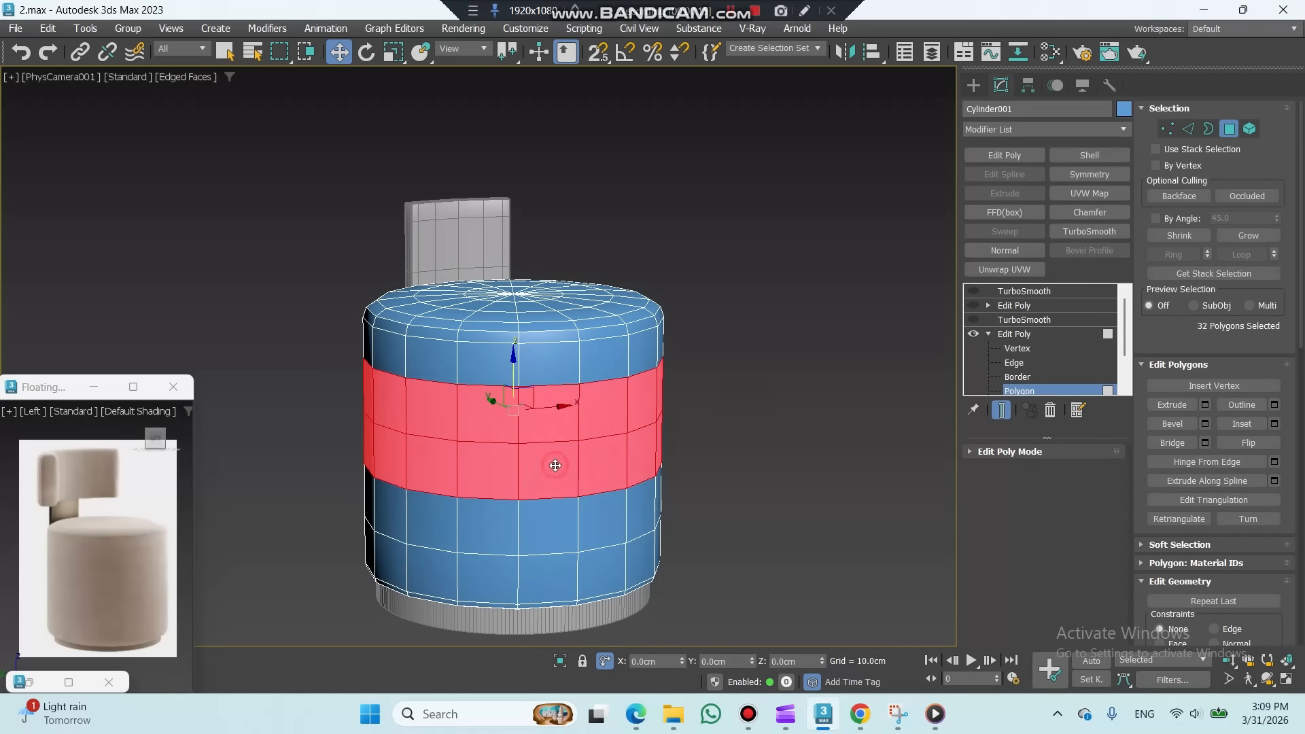
Step: Deselect the front and side polygons from the top view, keeping twelve back polygons, six columns wide and two rows high
key("t")
key("z")
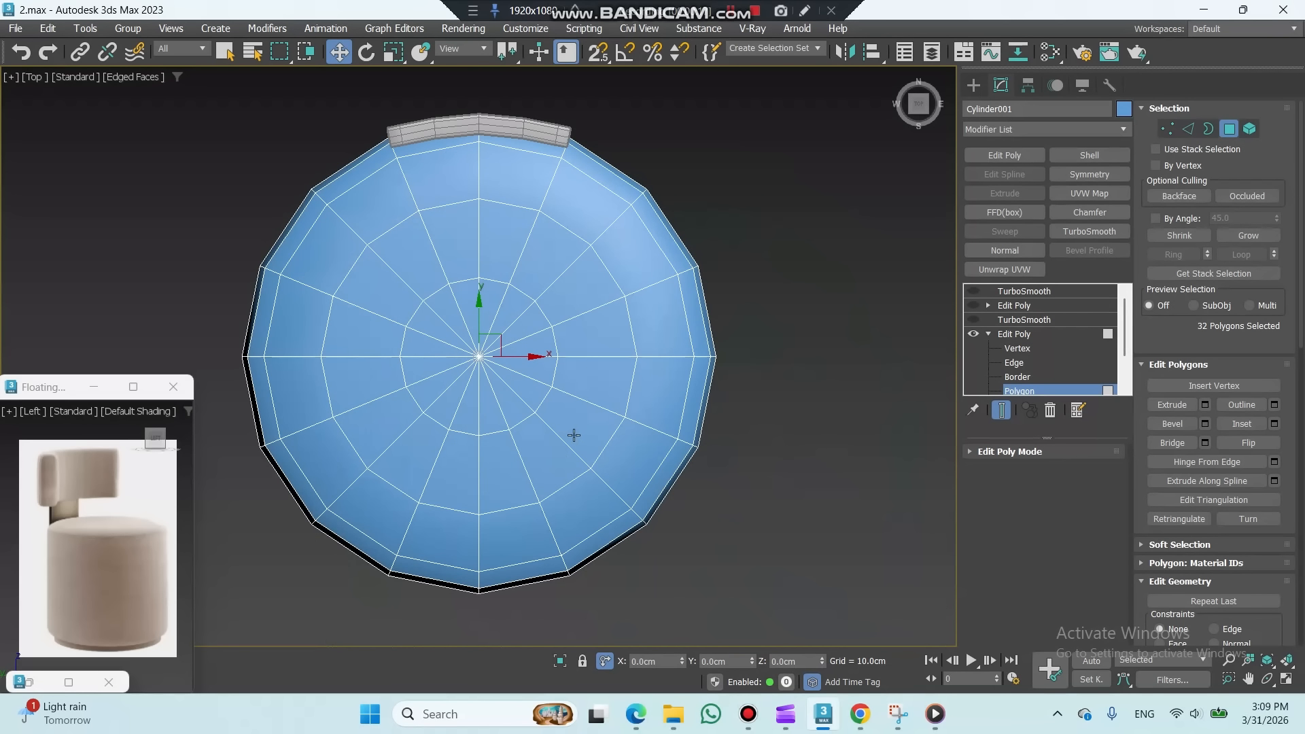
left_click_drag(750, 333, 678, 411, "alt")
left_click_drag(590, 556, 226, 630, "alt")
middle_click_drag(508, 506, 750, 311, "alt")
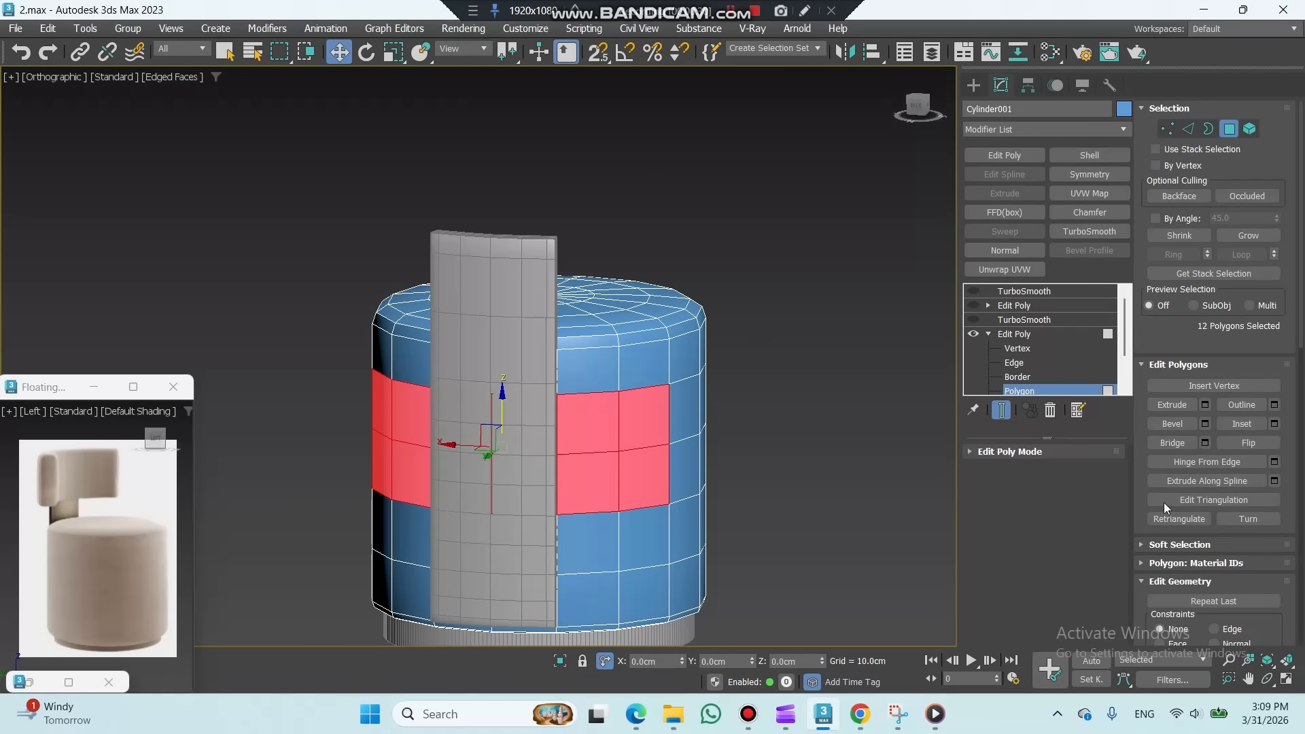
Step: Detach the twelve selected back polygons as a clone
left_click(1177, 366)
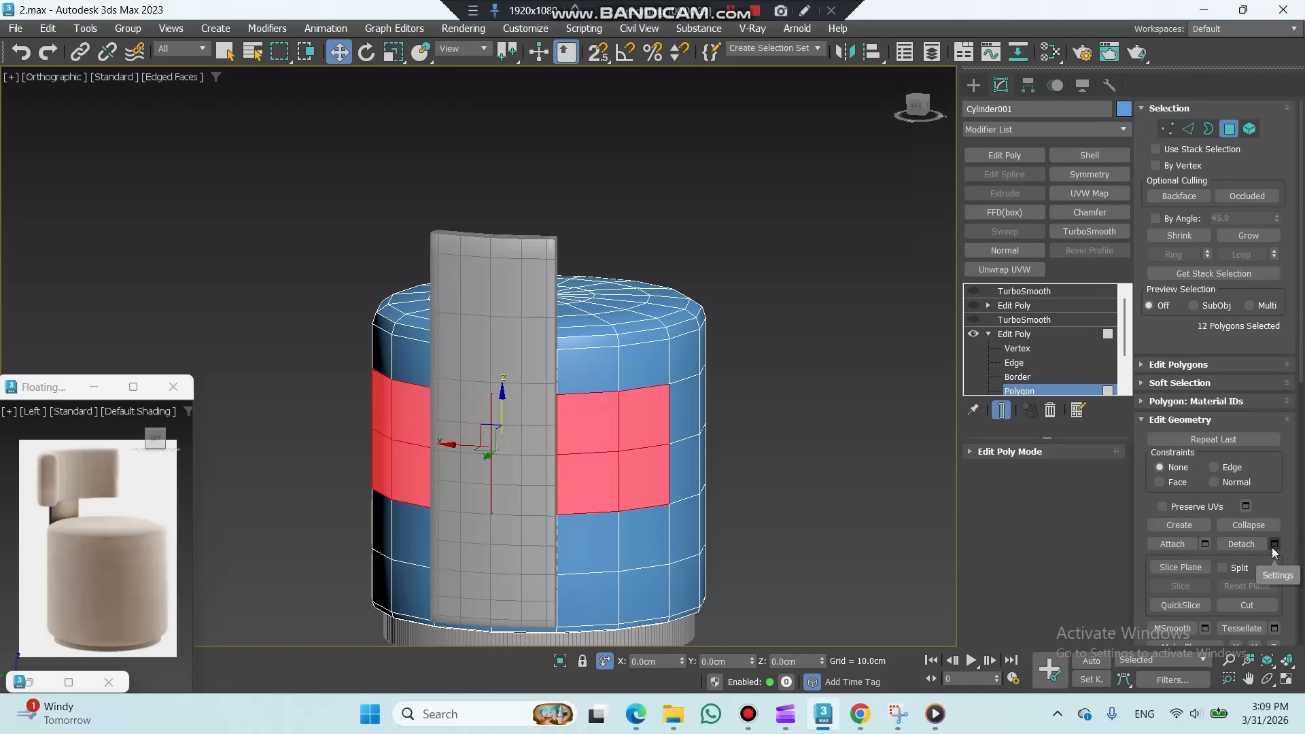
left_click(1241, 543)
left_click(711, 363)
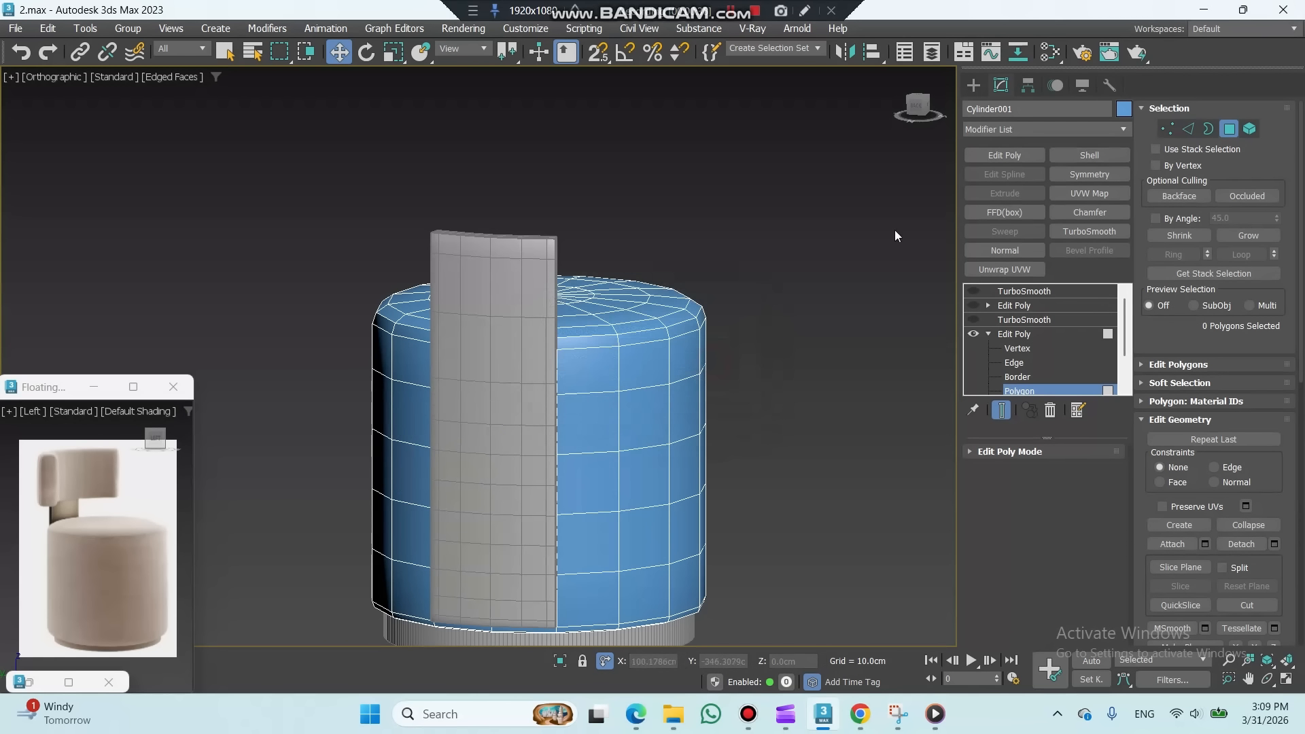
Step: Select the detached curved band and move it straight up to backrest height, overlapping the top of the grey support
left_click(974, 84)
left_click(580, 421)
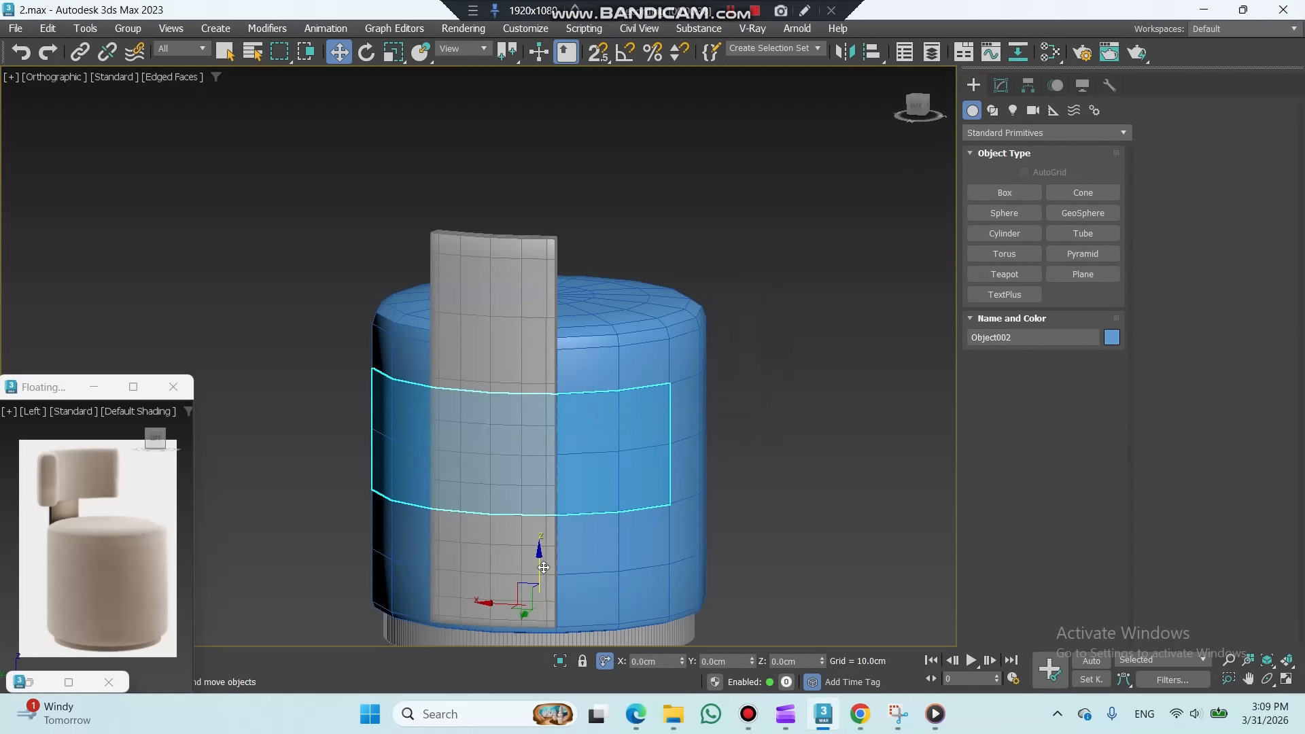
left_click_drag(540, 567, 547, 307)
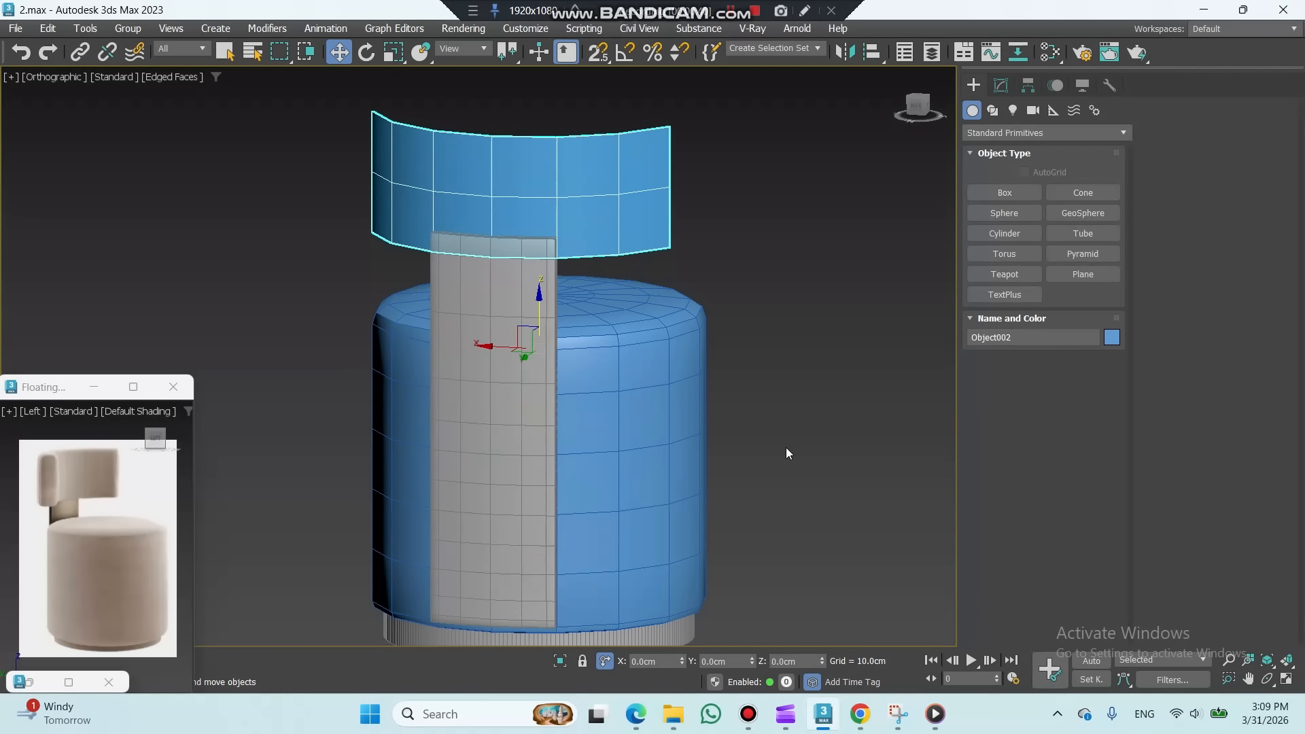
key("c")
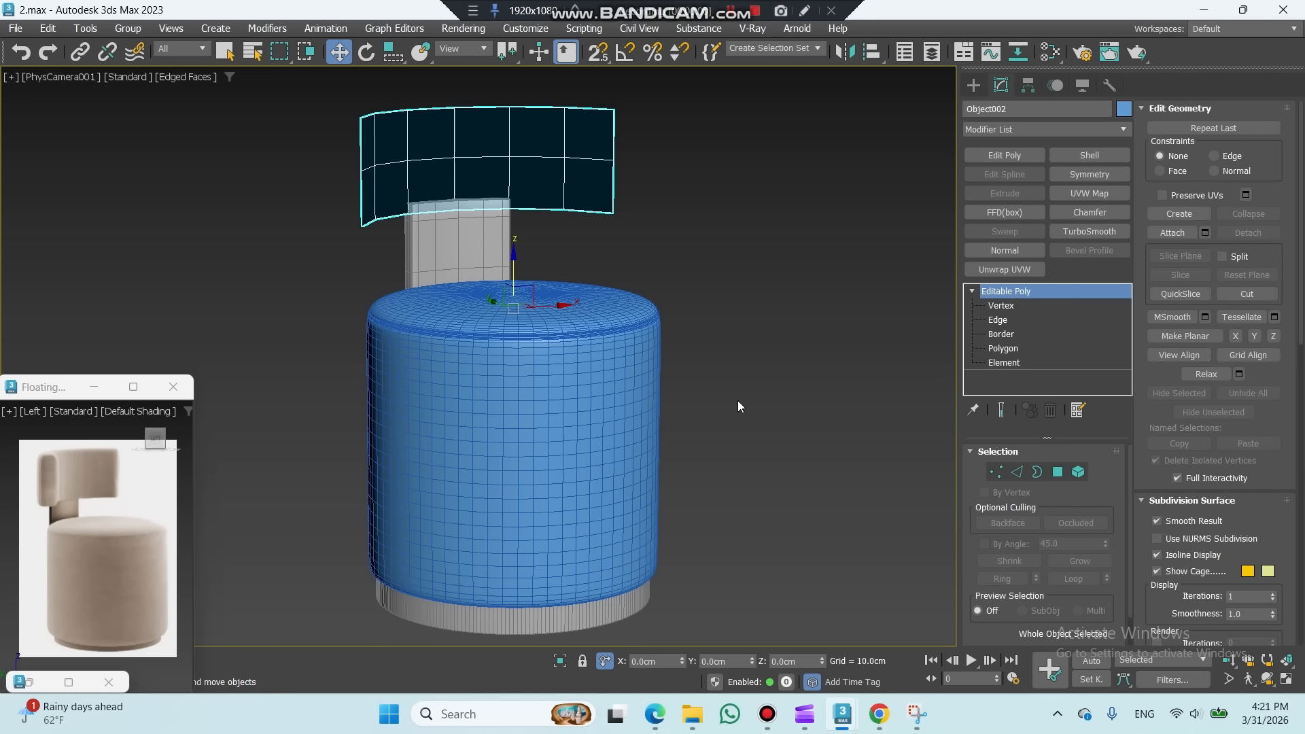
Step: Add a Shell modifier to the backrest band with 3 cm inner amount, 3 cm outer amount and 2 segments
left_click(1081, 157)
left_click(1087, 475)
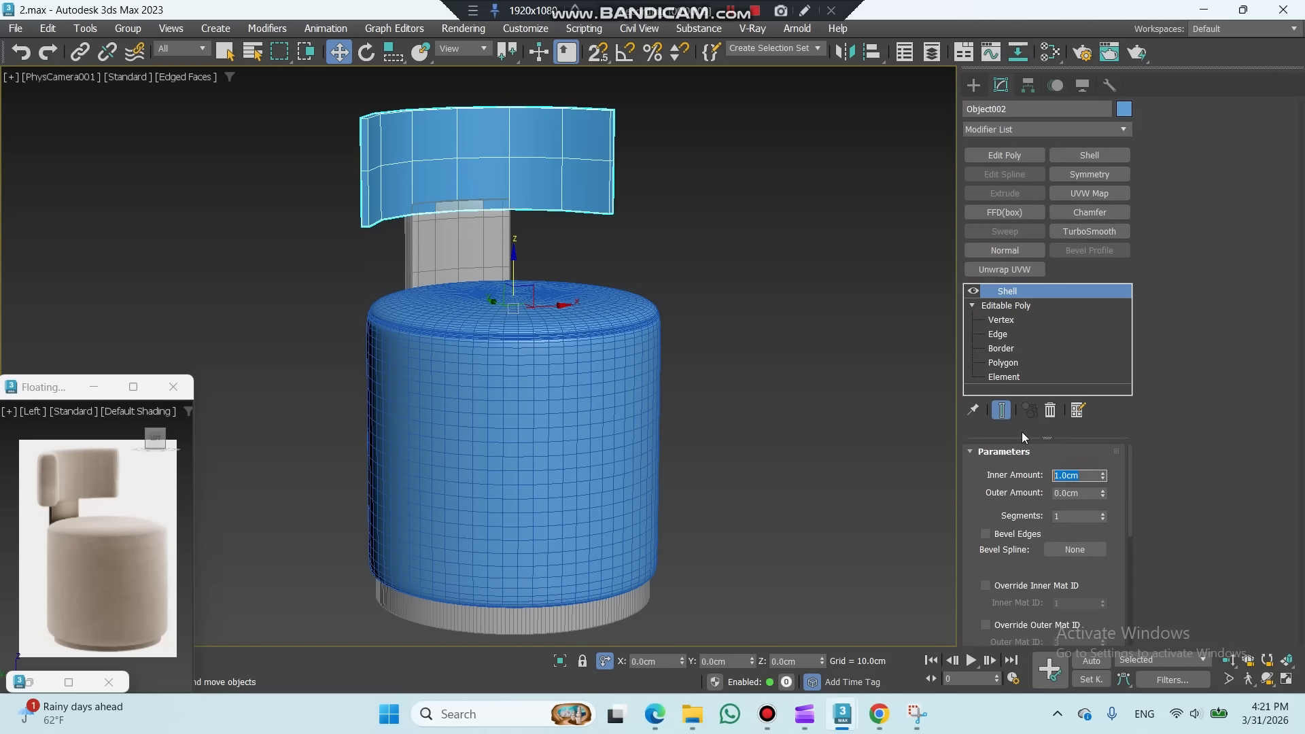
type("3")
key("Tab")
type("3")
key("Return")
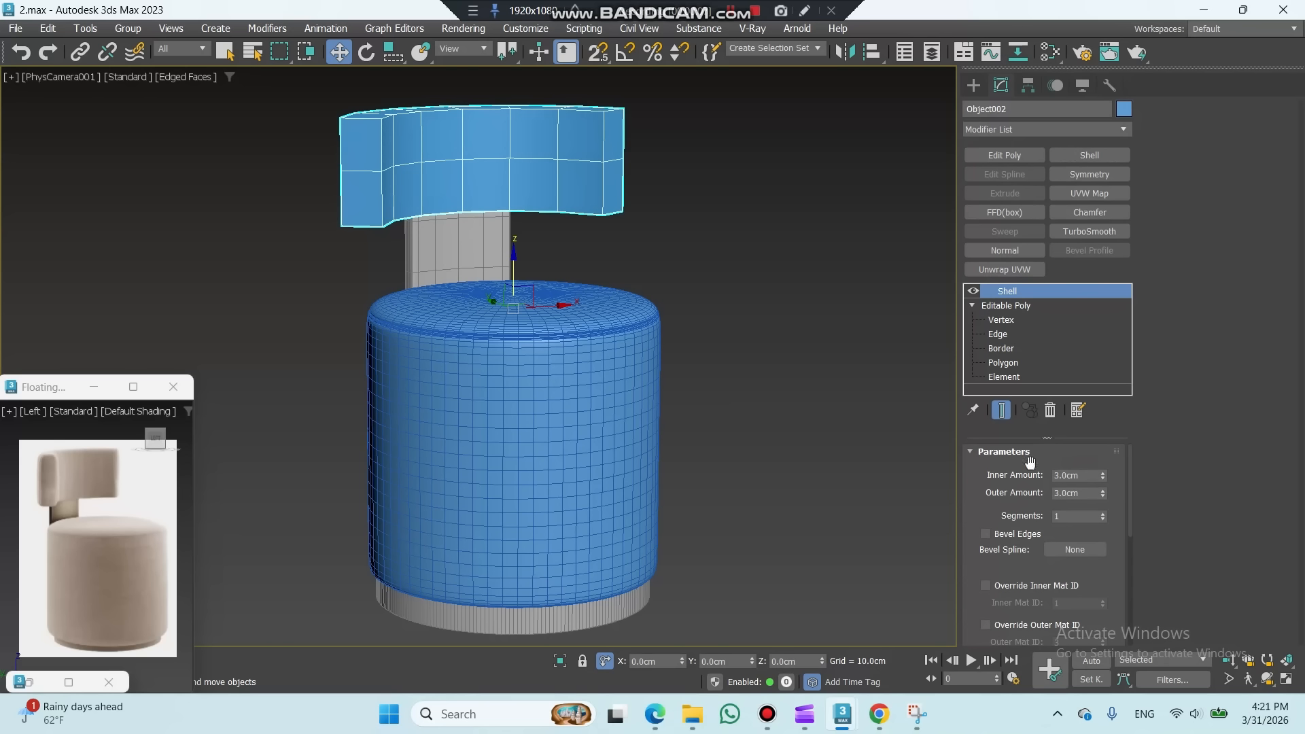
left_click_drag(1075, 517, 1023, 518)
type("2")
key("Return")
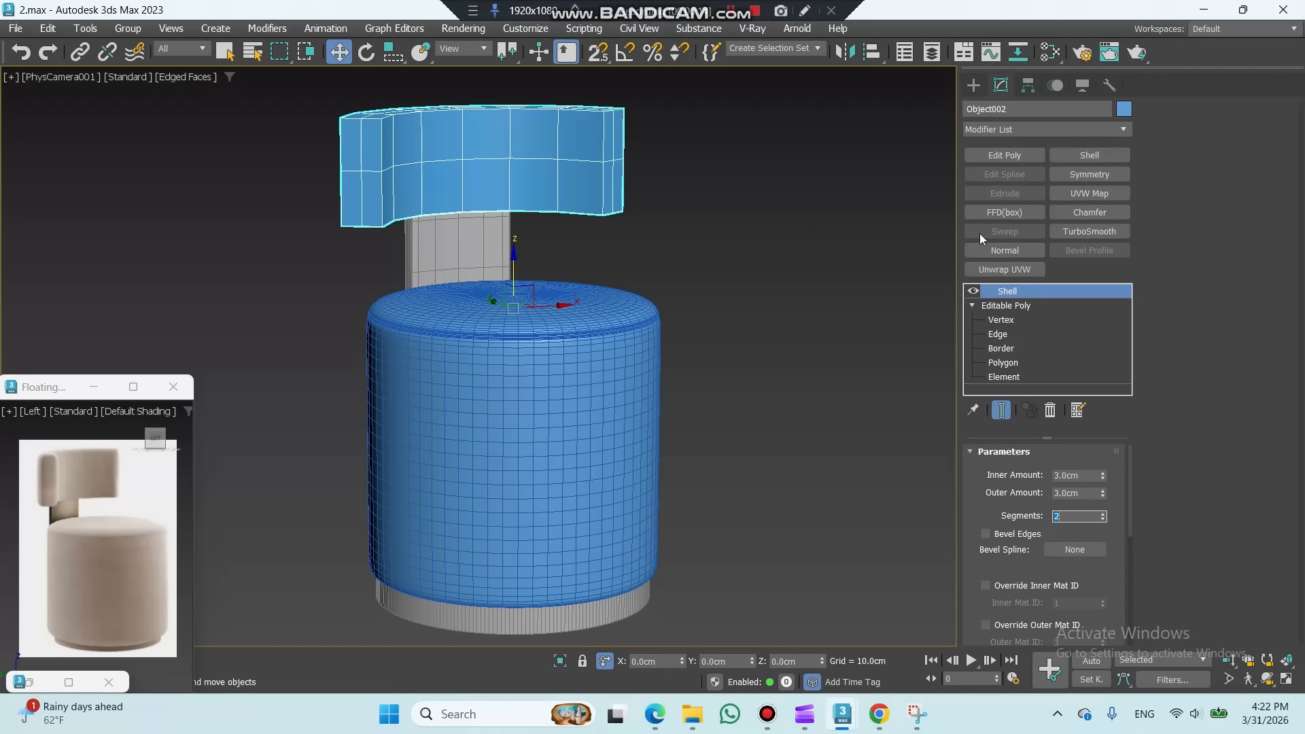
Step: Add a TurboSmooth modifier with 2 iterations to the backrest and view it without edged faces
left_click(1095, 231)
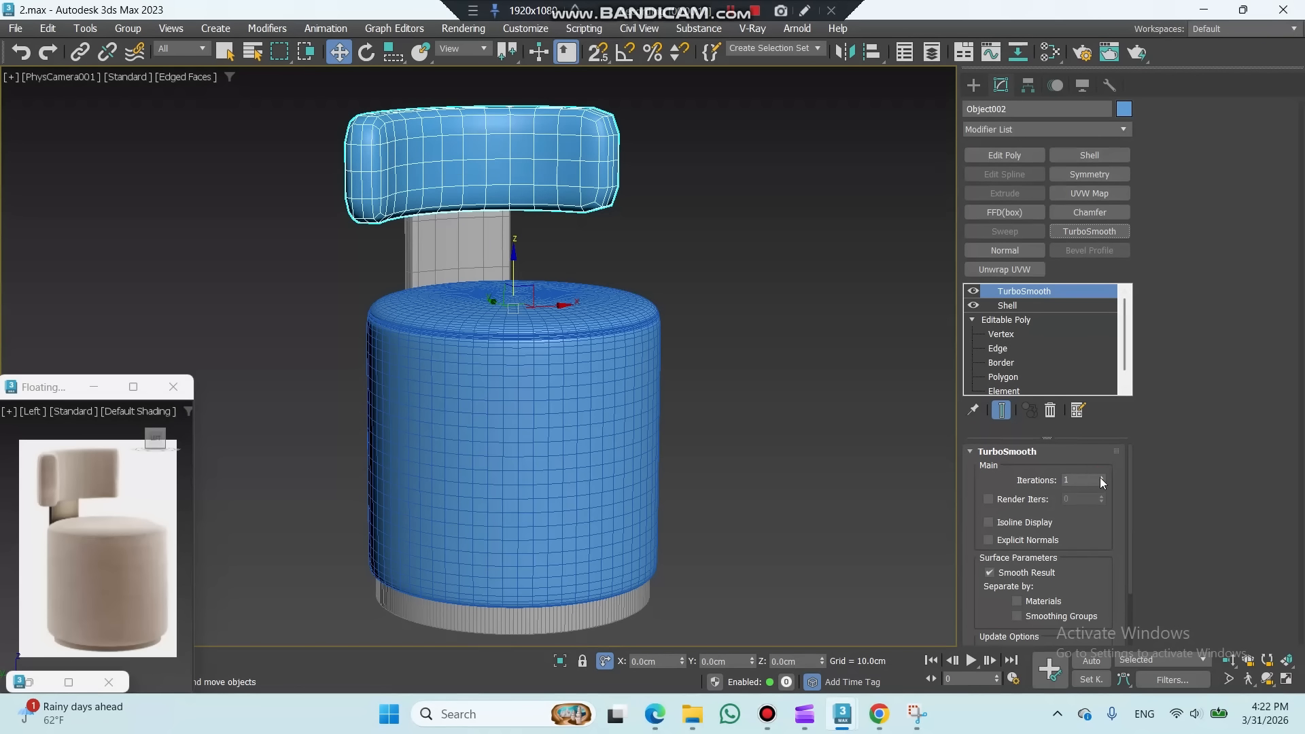
left_click(1099, 477)
key("F4")
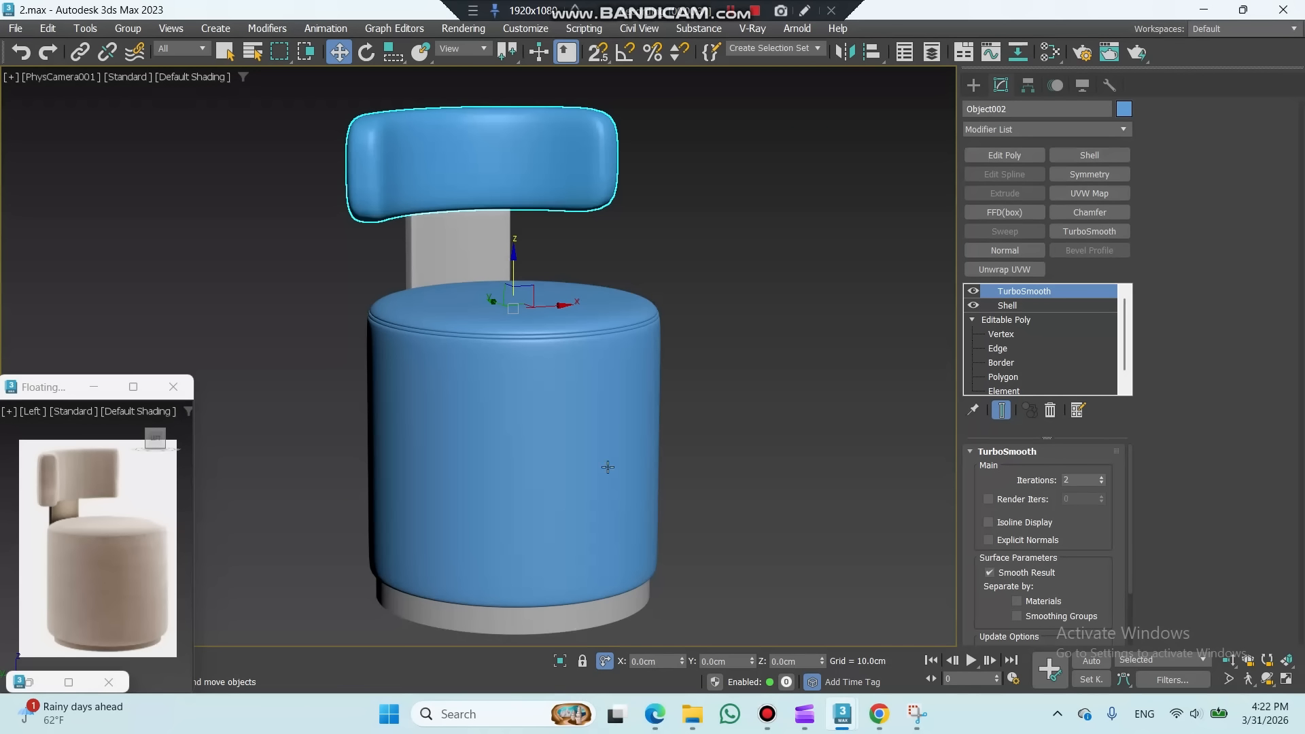
Step: With TurboSmooth off, add an Edit Poly modifier and chamfer the backrest's horizontal middle edge loop by about 4.93 cm with 1 segment
left_click(973, 290)
key("F4")
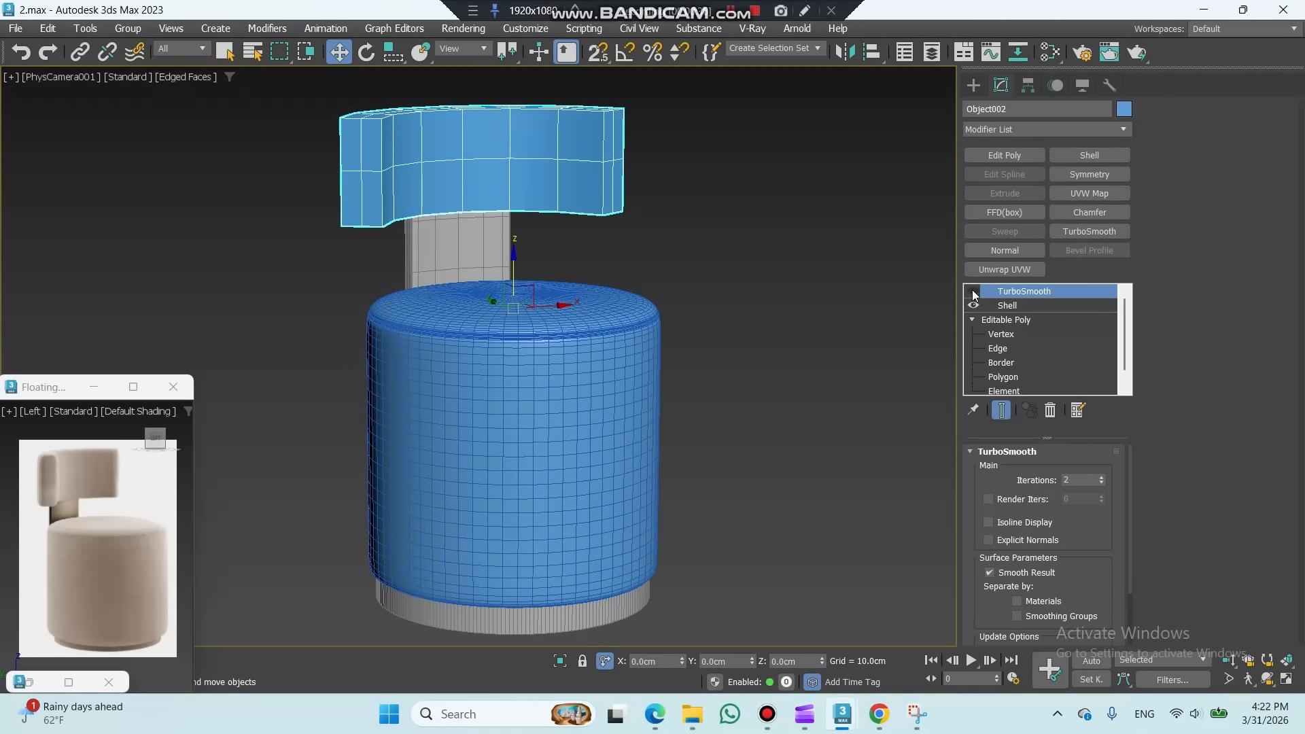
left_click(1013, 155)
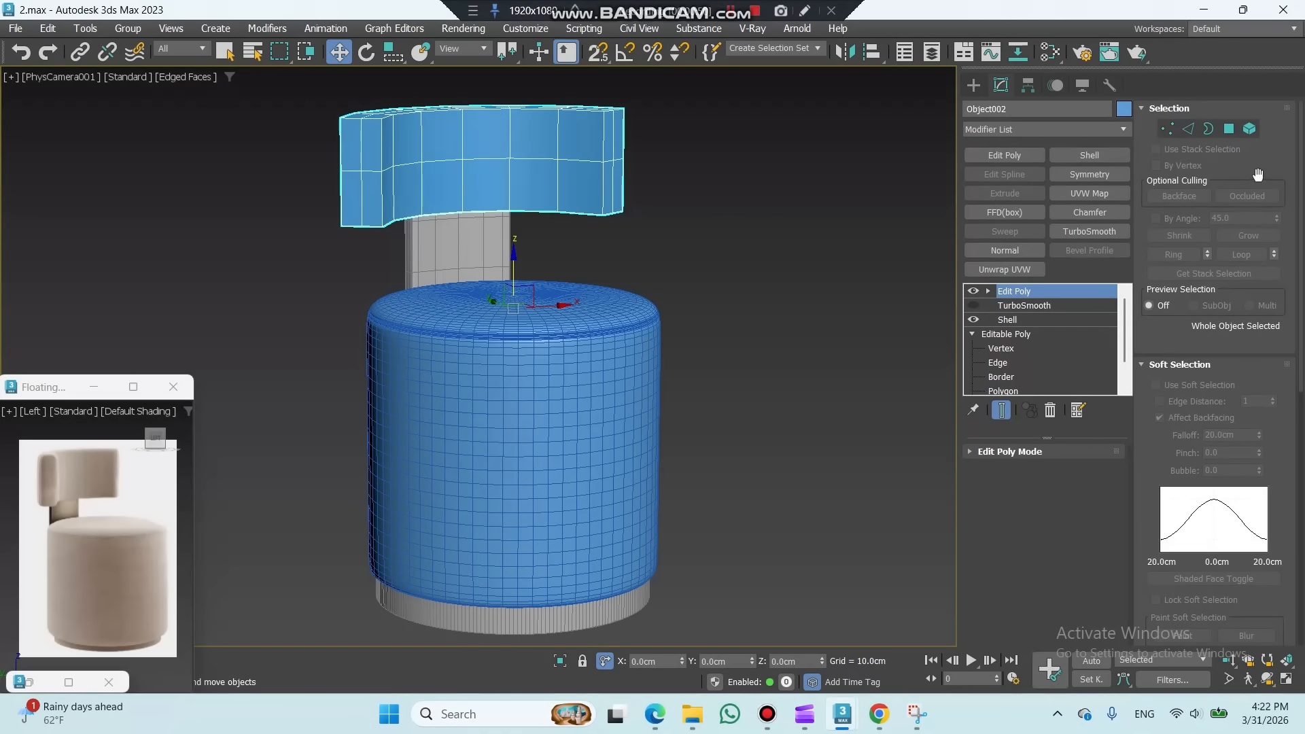
left_click(1188, 128)
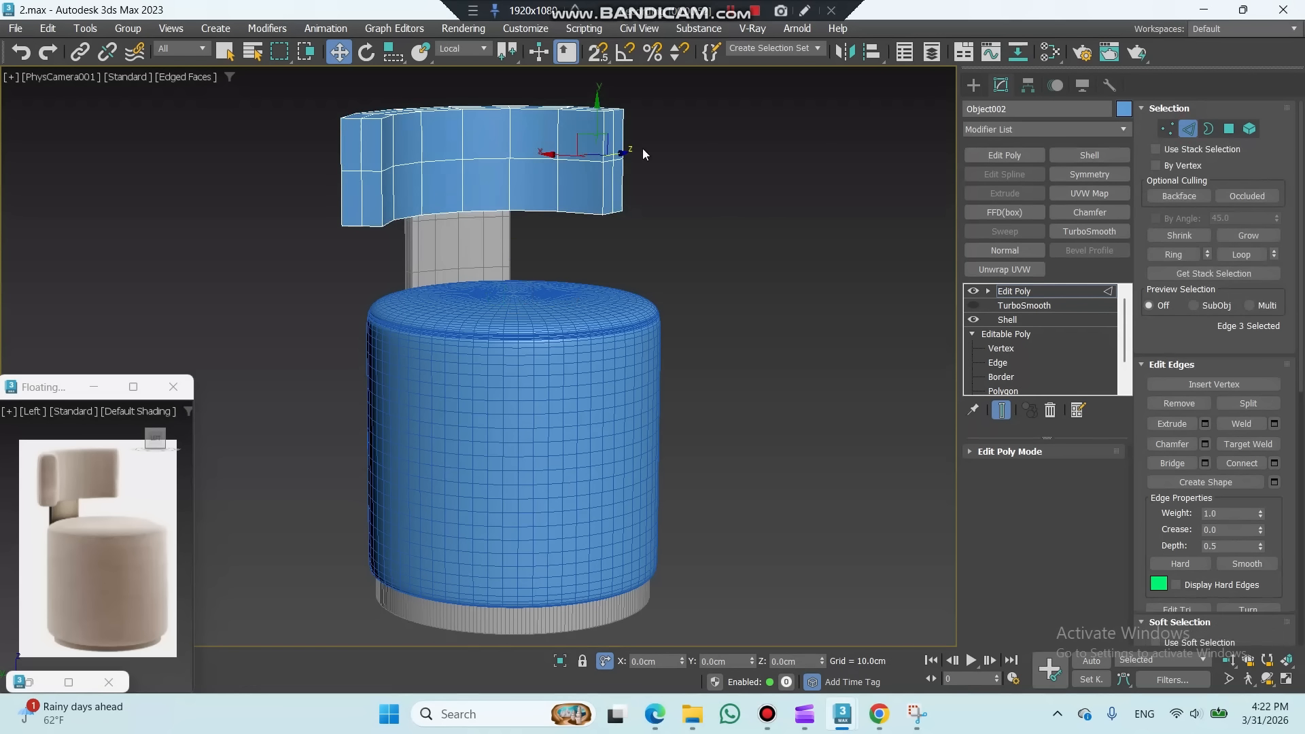
double_click(527, 160)
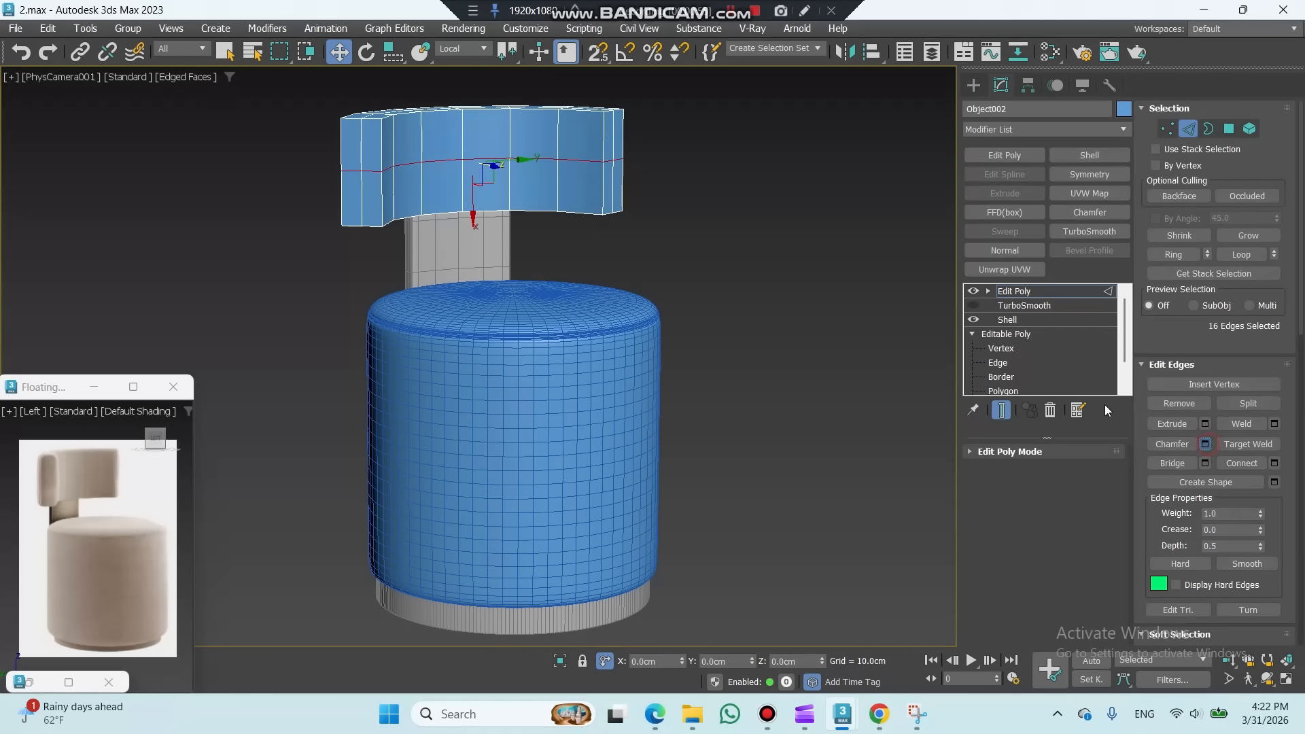
left_click_drag(813, 398, 811, 340)
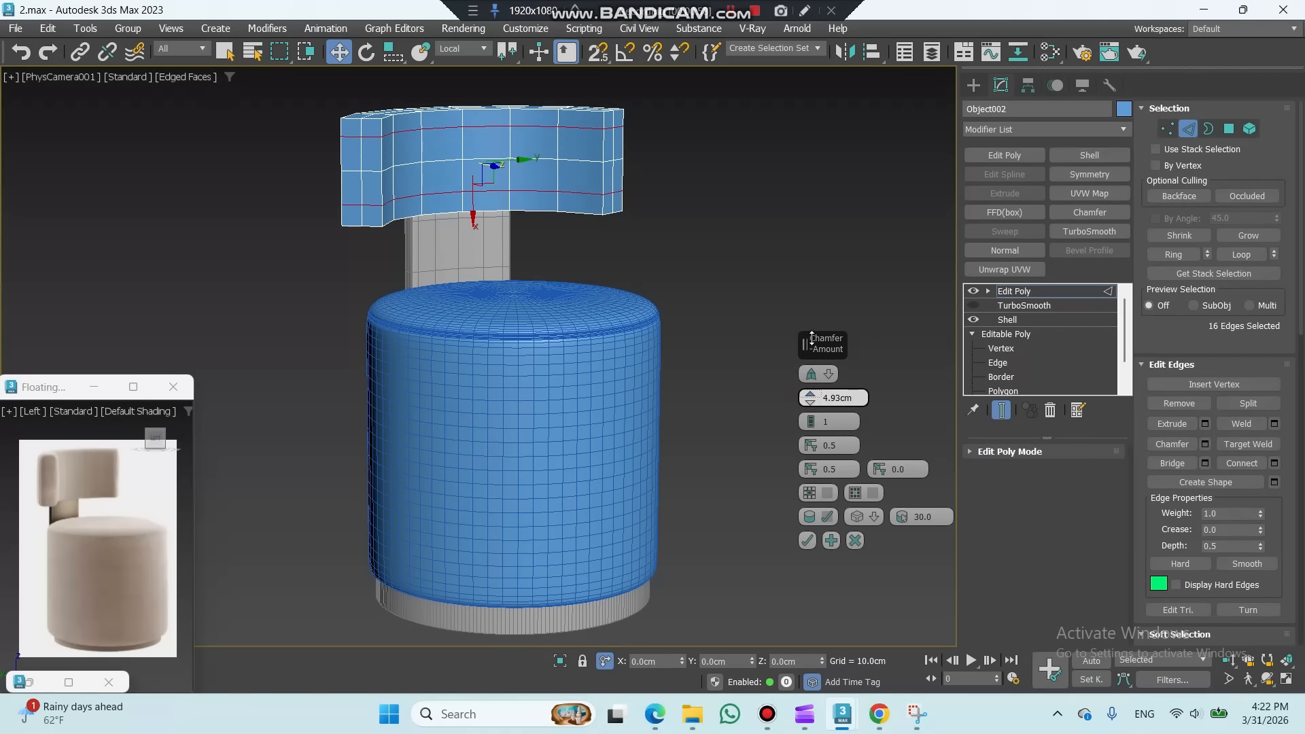
left_click(807, 540)
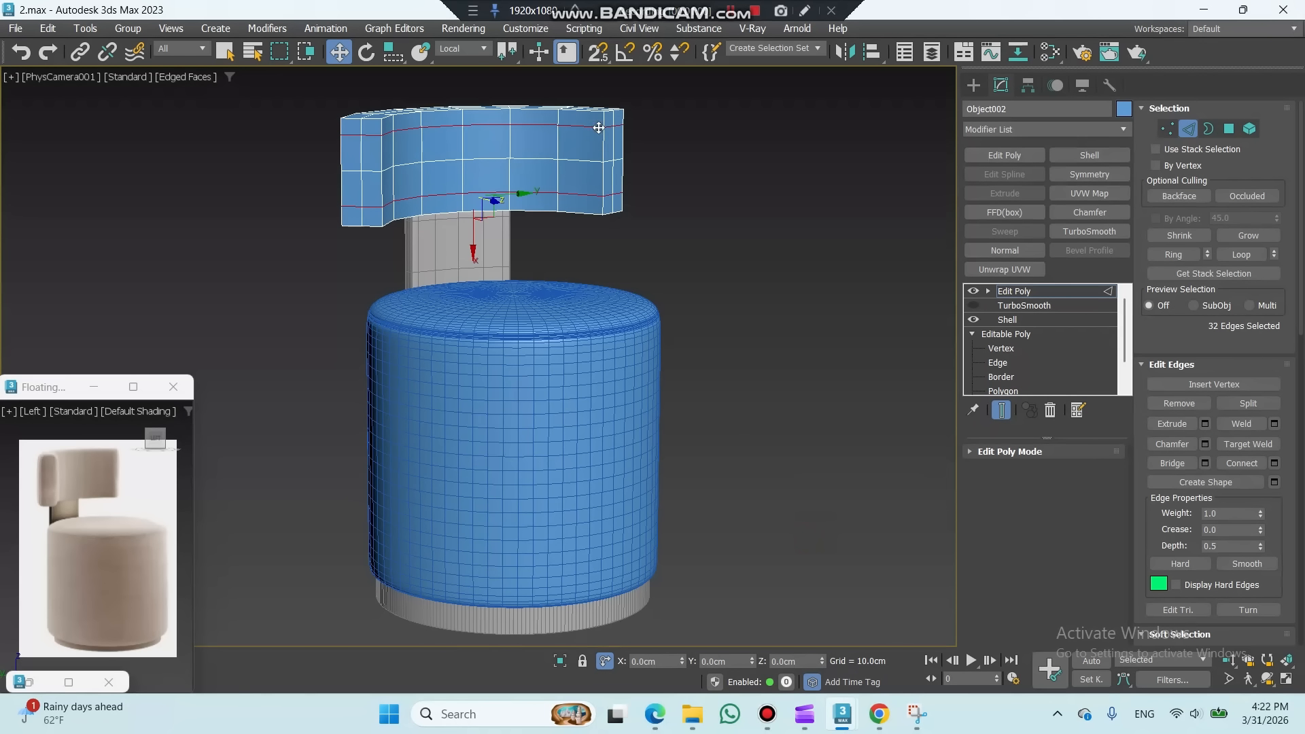
Step: Connect the edge rings next to both ends of the backrest with one vertical loop each
left_click(590, 108)
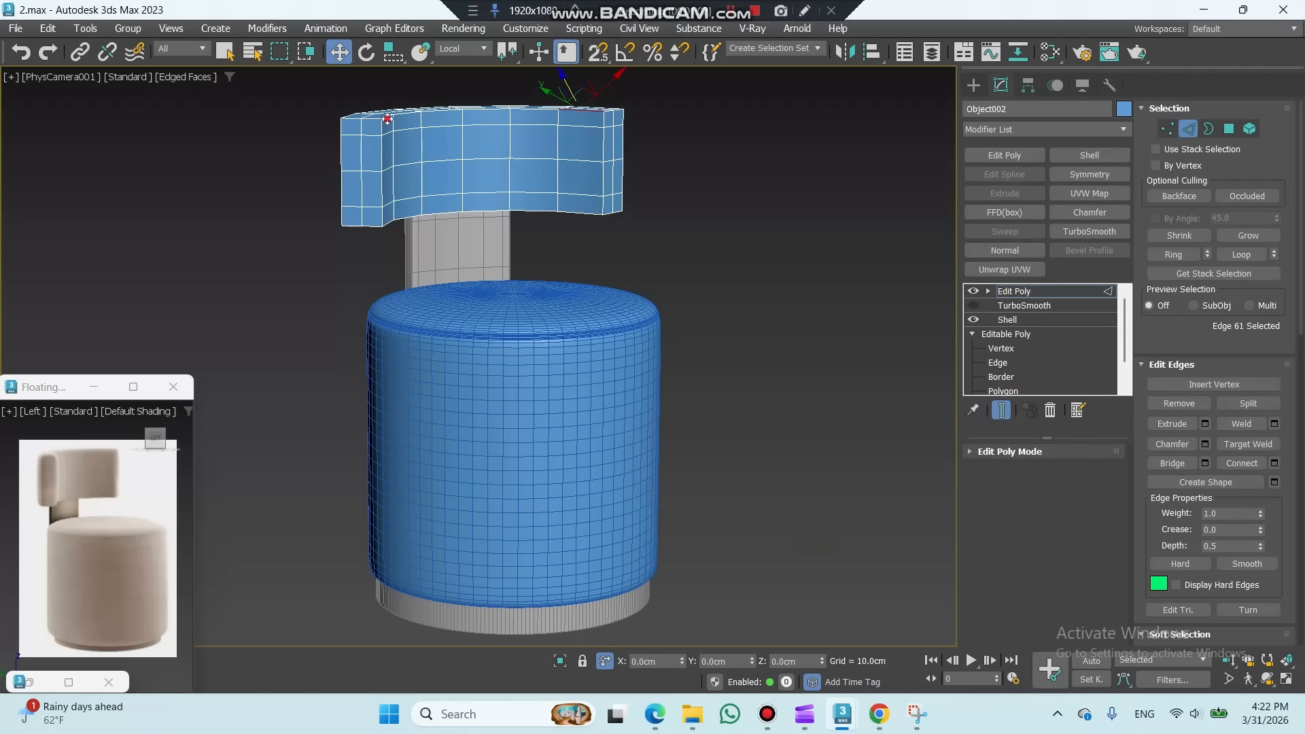
left_click(1170, 255)
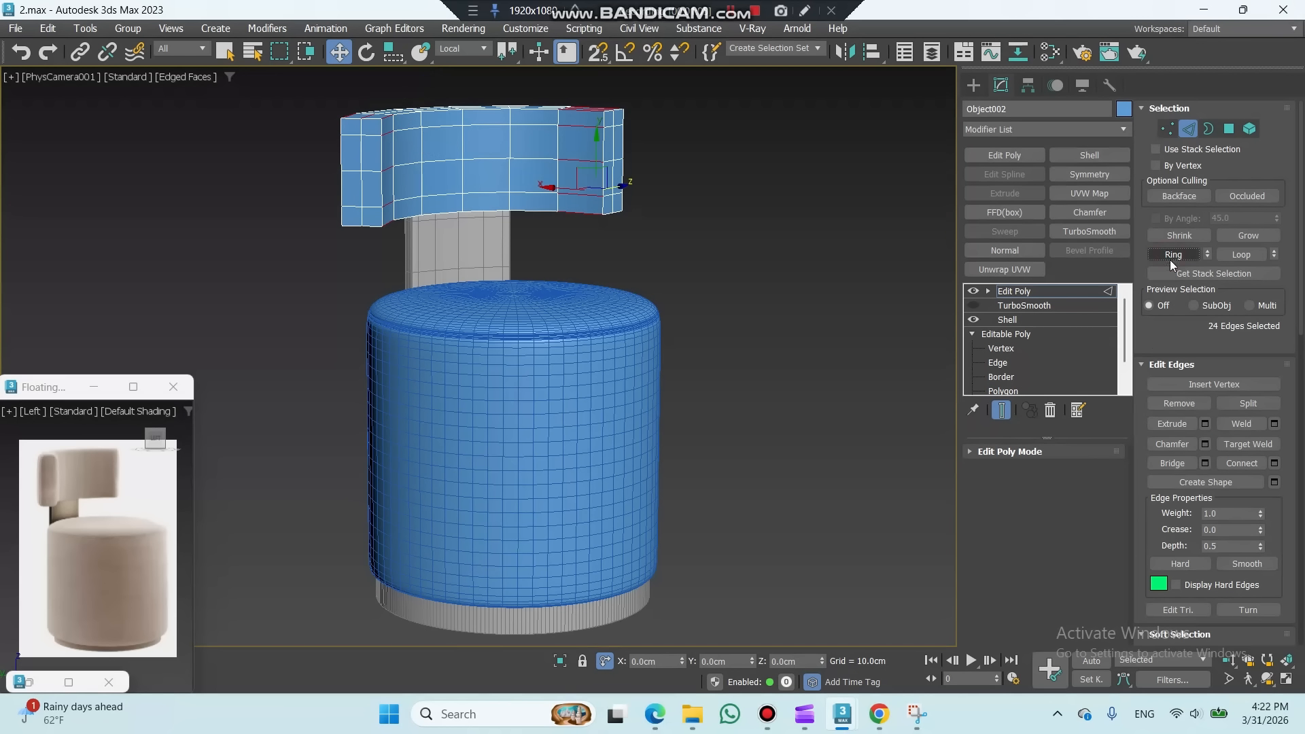
left_click(1243, 463)
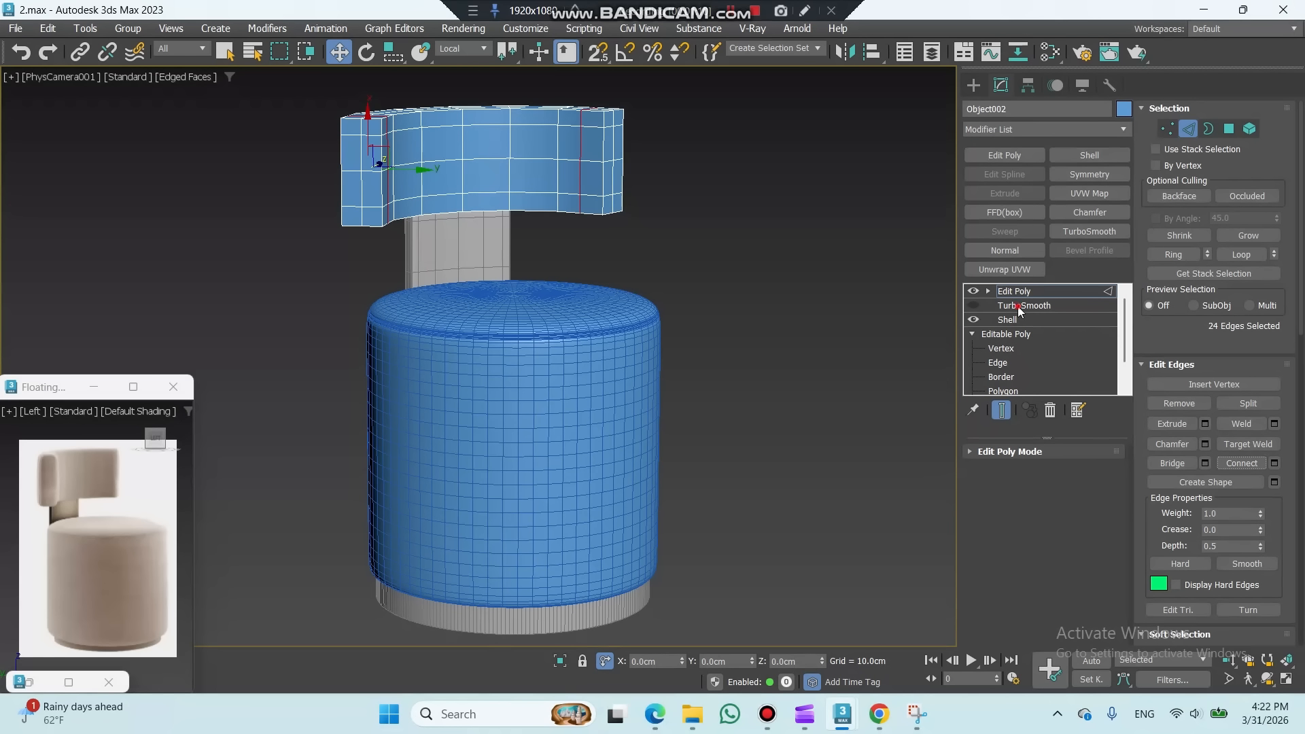
Step: Reorder TurboSmooth above Edit Poly, switch it on and view the backrest without edged faces
left_click_drag(1020, 309, 1009, 288)
left_click(974, 291)
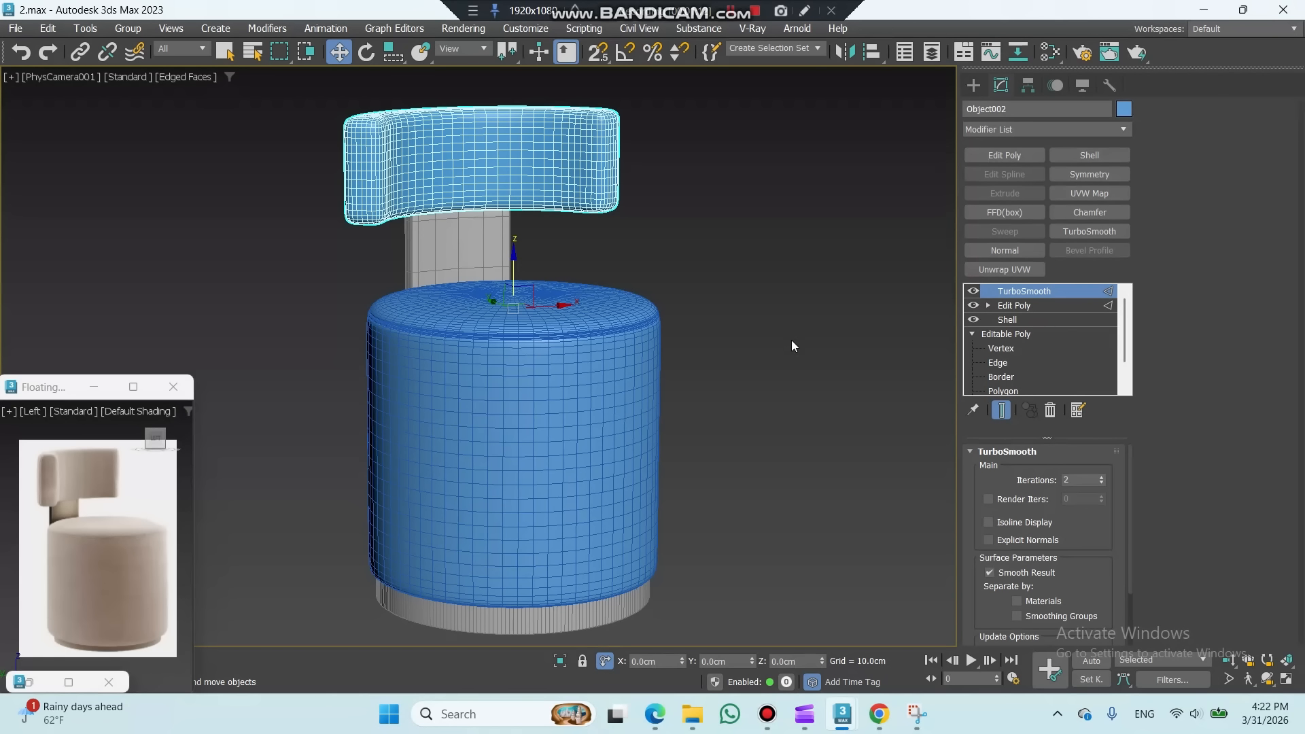
key("F4")
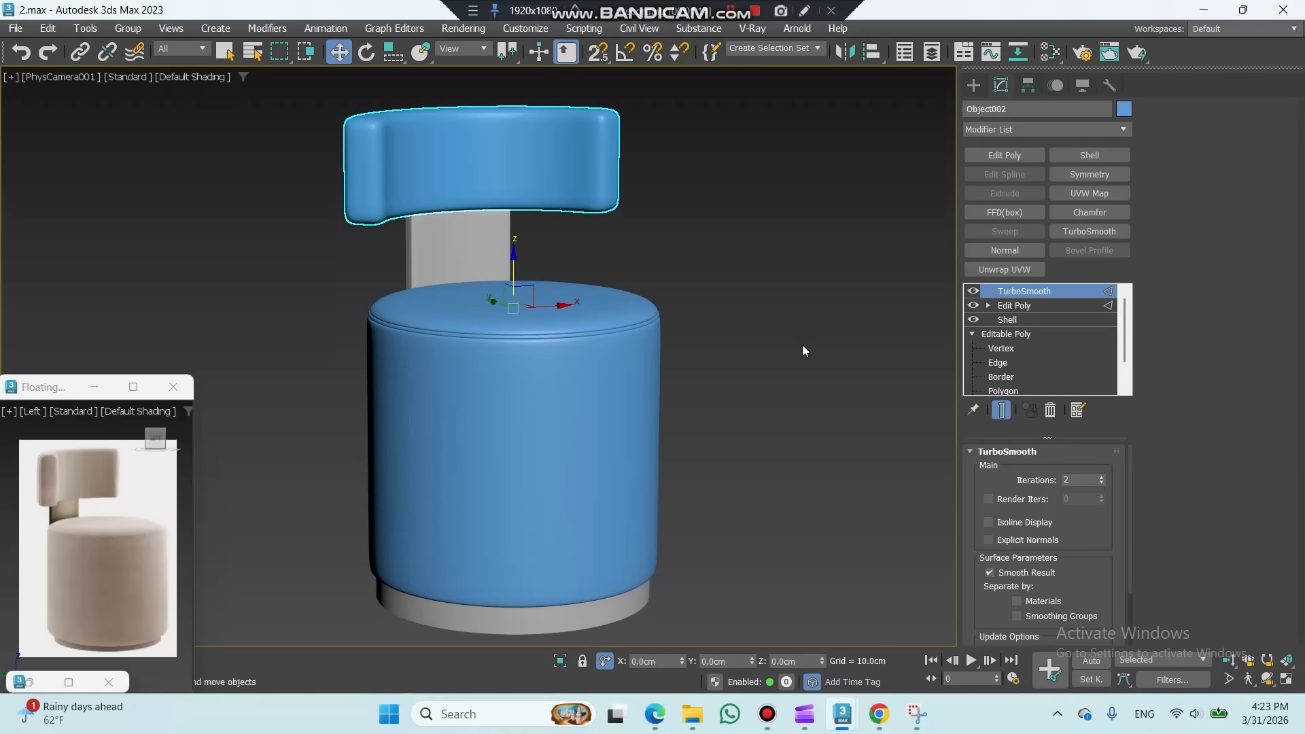
Step: With TurboSmooth off, lower the backrest's upper horizontal edge loop by about 2.2 cm, and switch smoothing back on without edged faces
left_click(973, 291)
left_click(988, 305)
left_click(1013, 334)
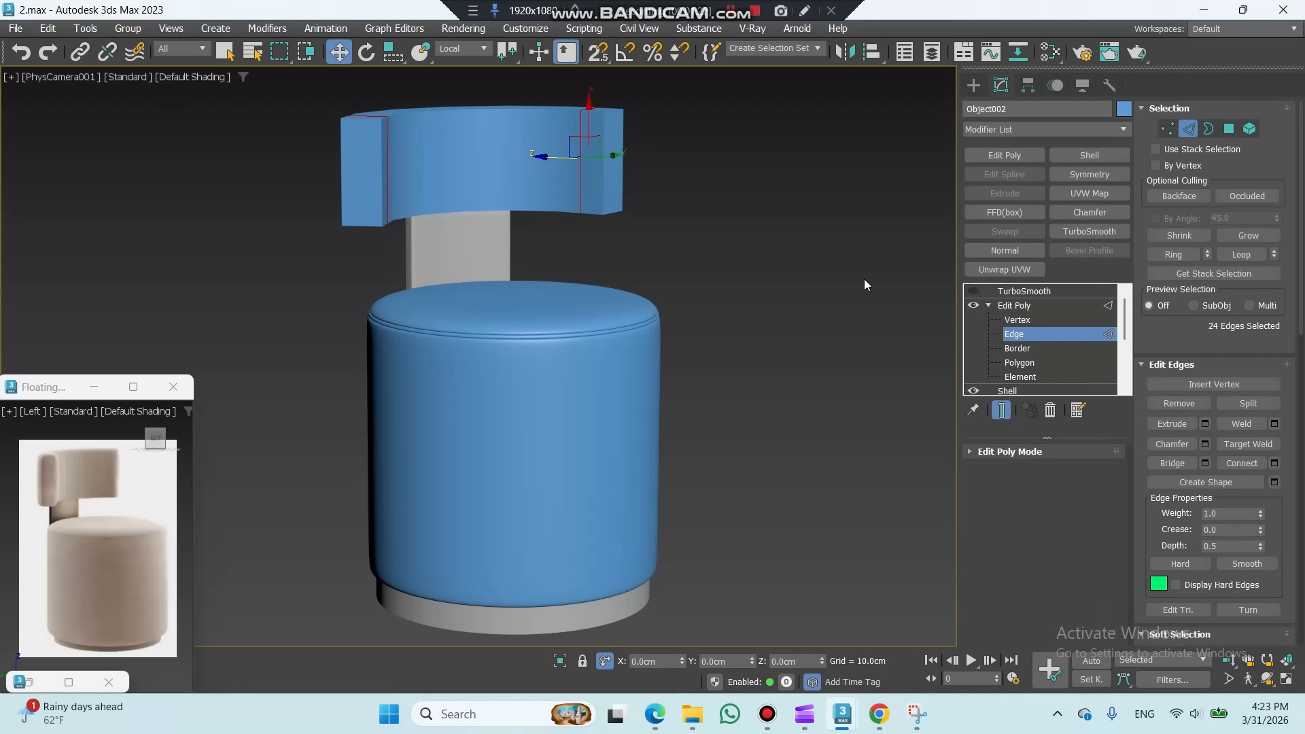
key("F4")
double_click(535, 126)
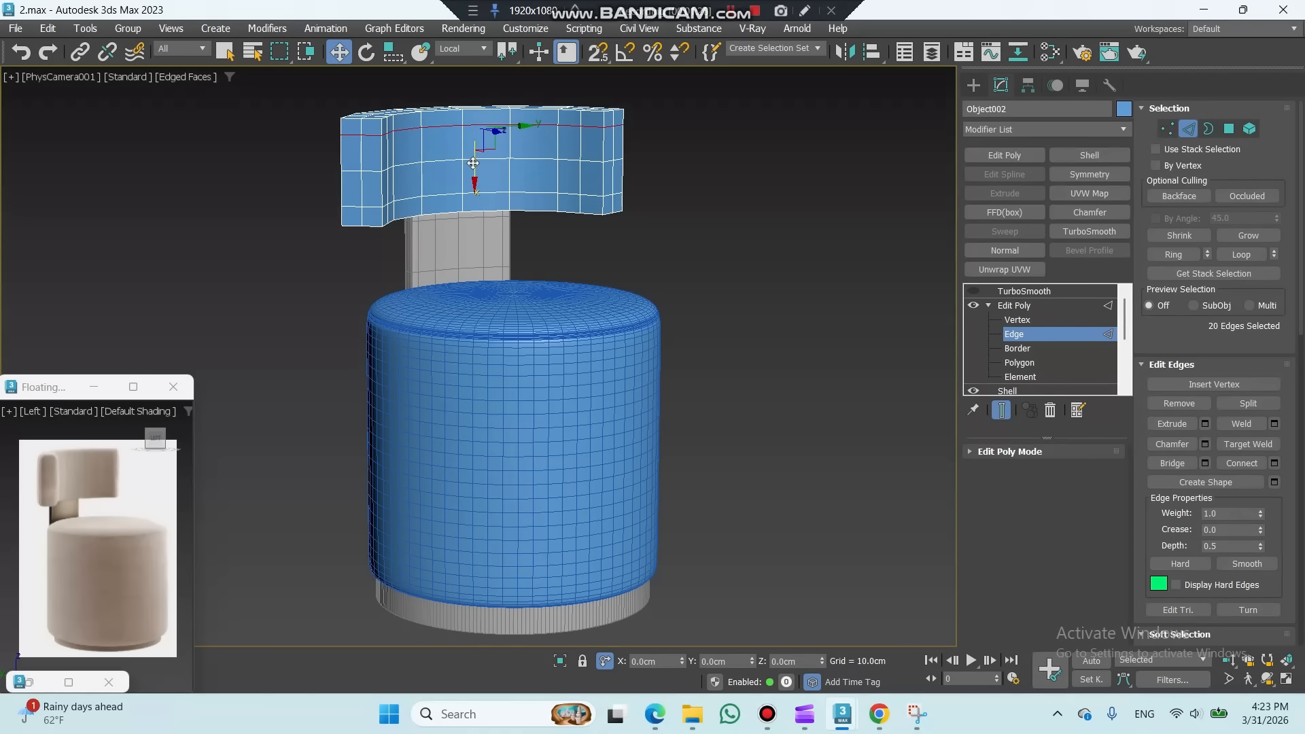
left_click_drag(472, 165, 473, 179)
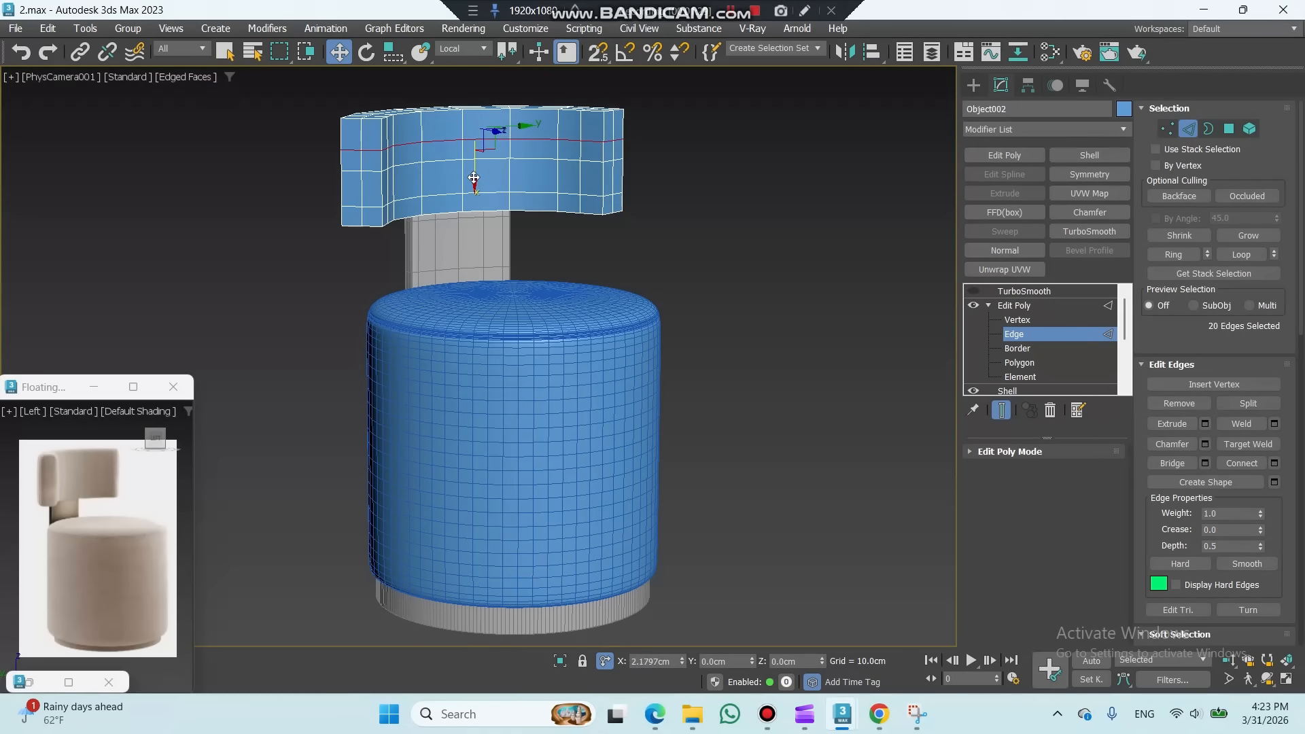
left_click(974, 291)
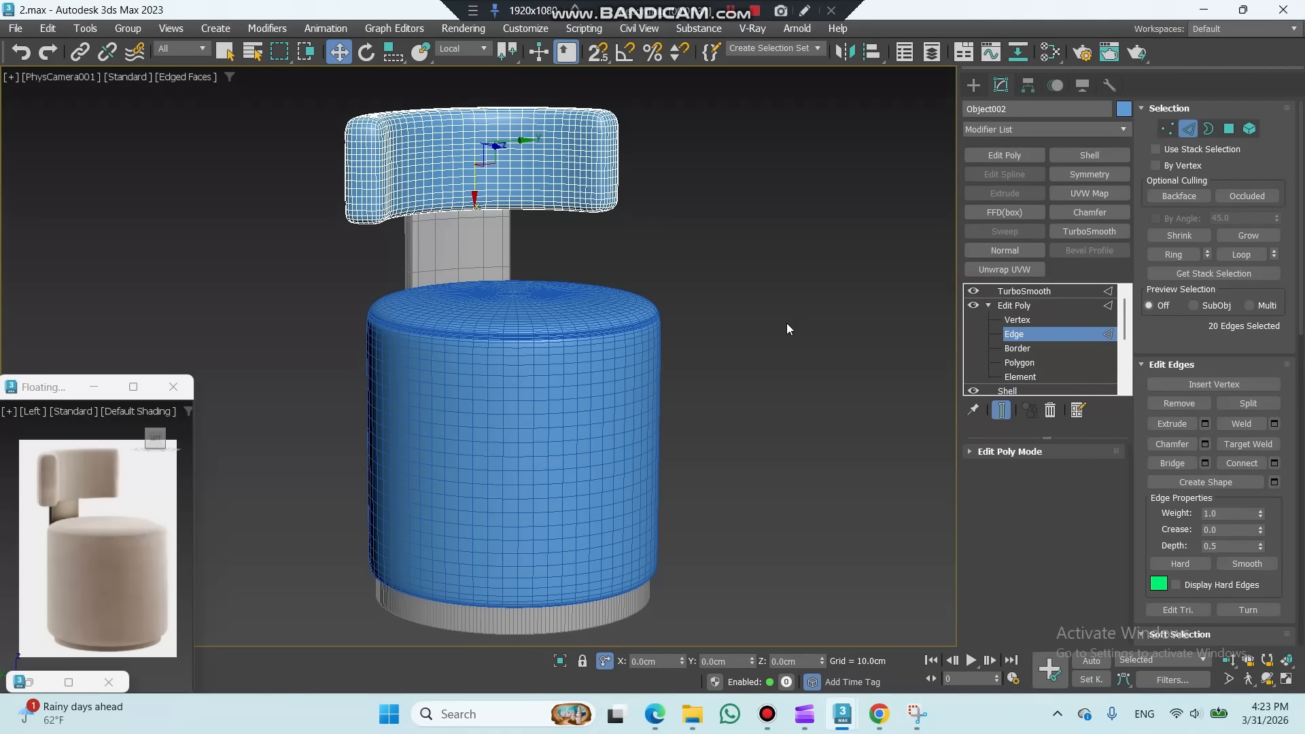
key("F4")
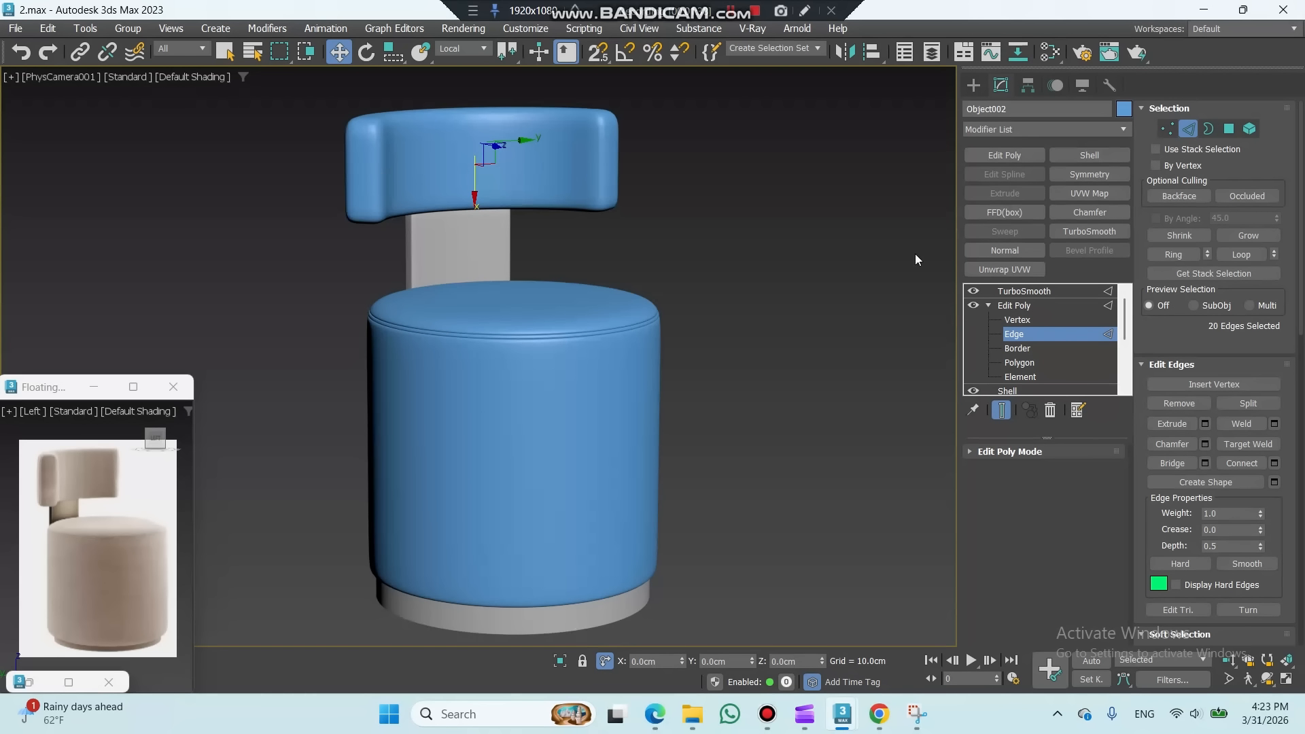
Step: Move the backrest's lower two rows of vertices straight down to make it taller, and turn TurboSmooth back on
key("1")
left_click_drag(650, 188, 650, 188)
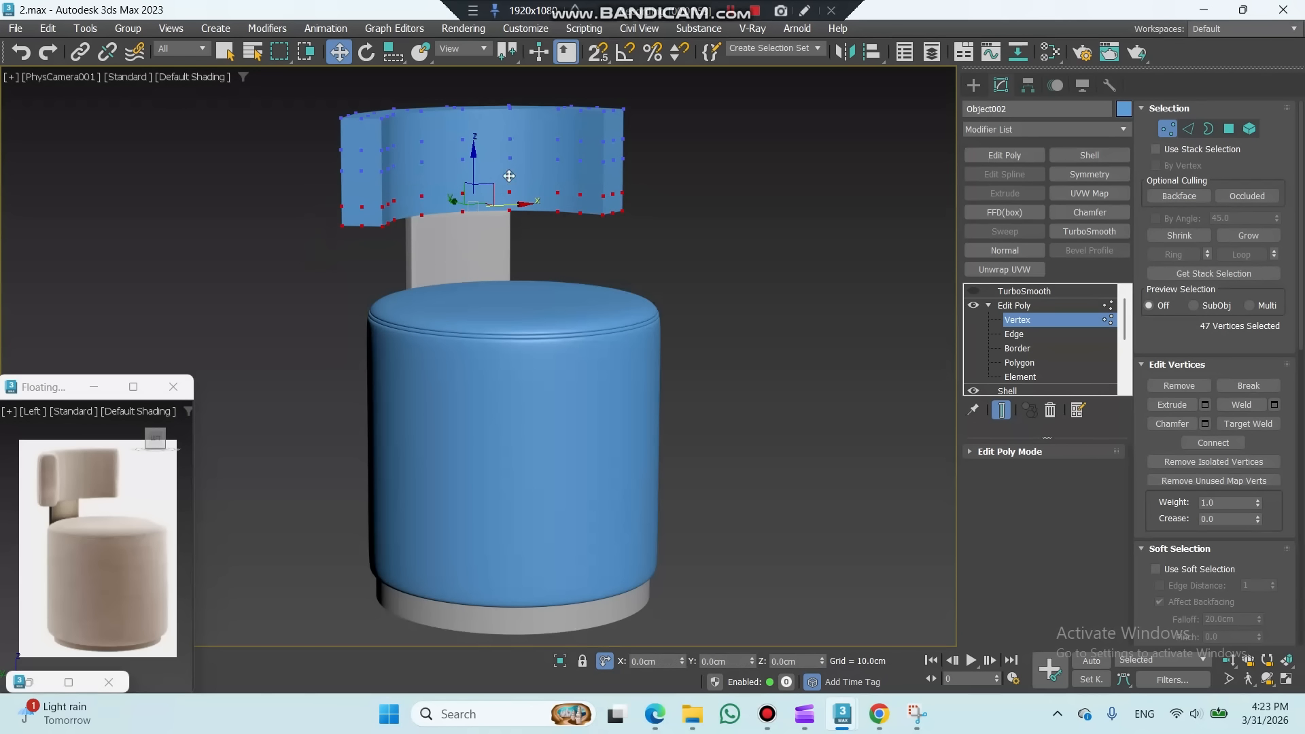
left_click_drag(474, 164, 474, 181)
left_click(976, 291)
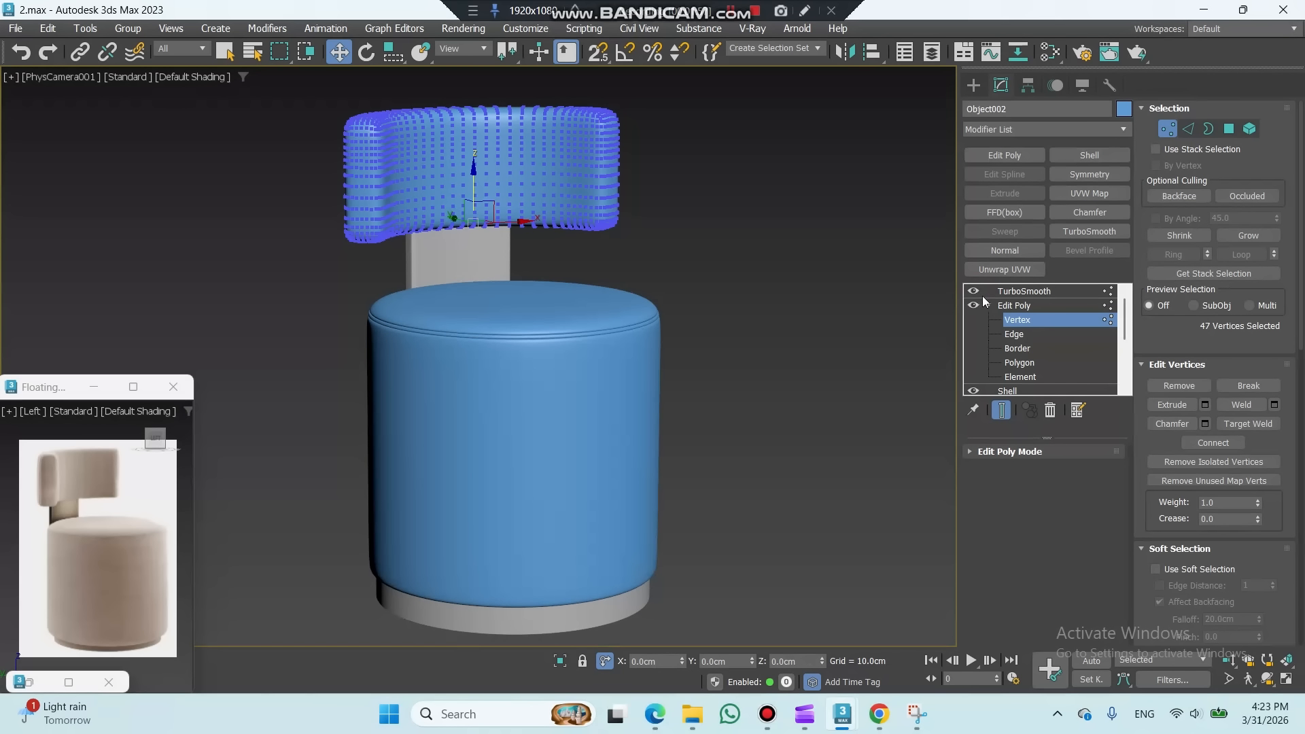
left_click(1010, 307)
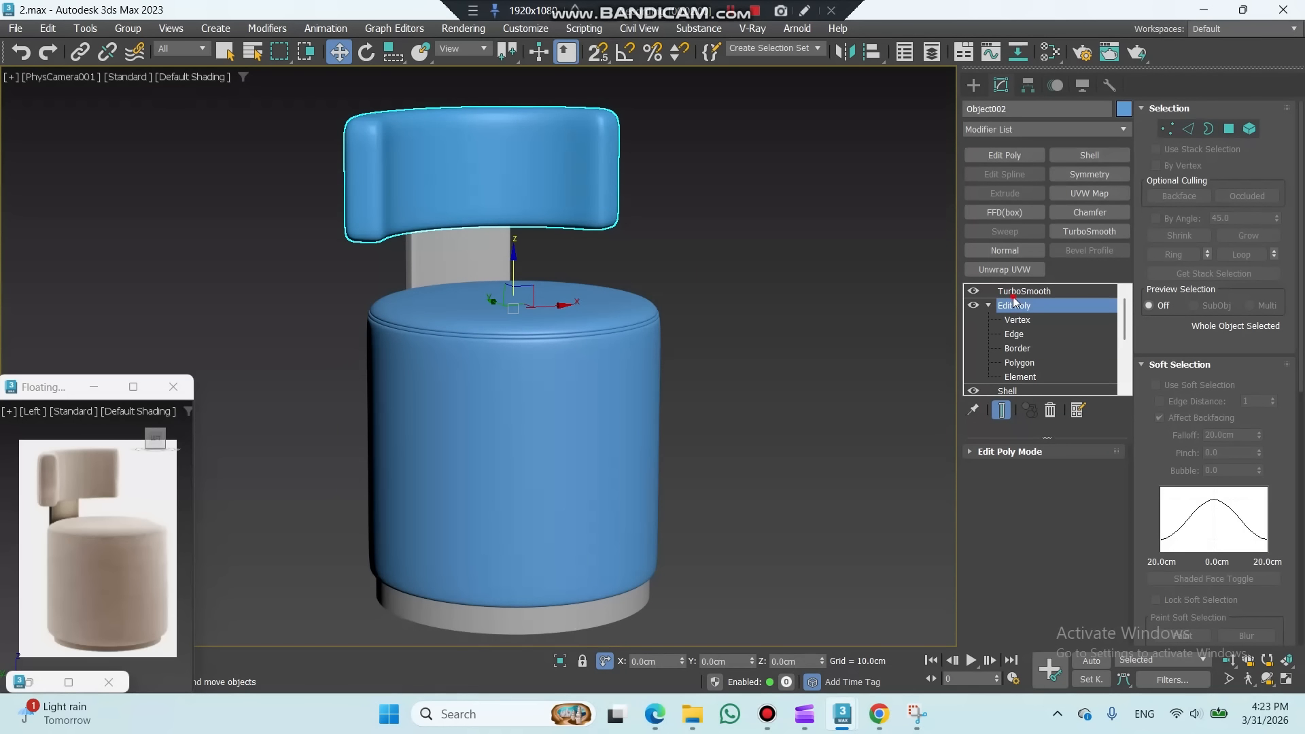
left_click(1014, 294)
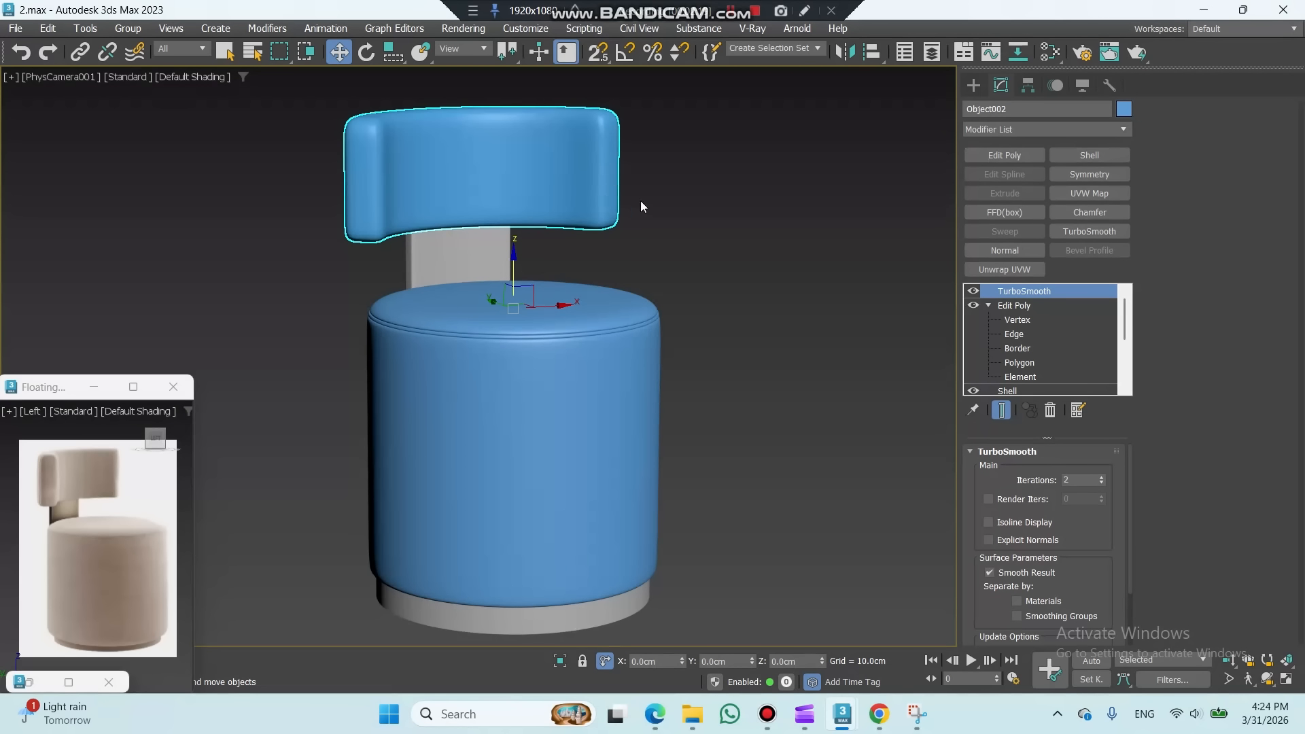
Step: In the perspective view with TurboSmooth off, select the 24 outline edges around both end faces of the backrest
key("p")
scroll(584, 198, "up", 4)
scroll(574, 201, "down", 3)
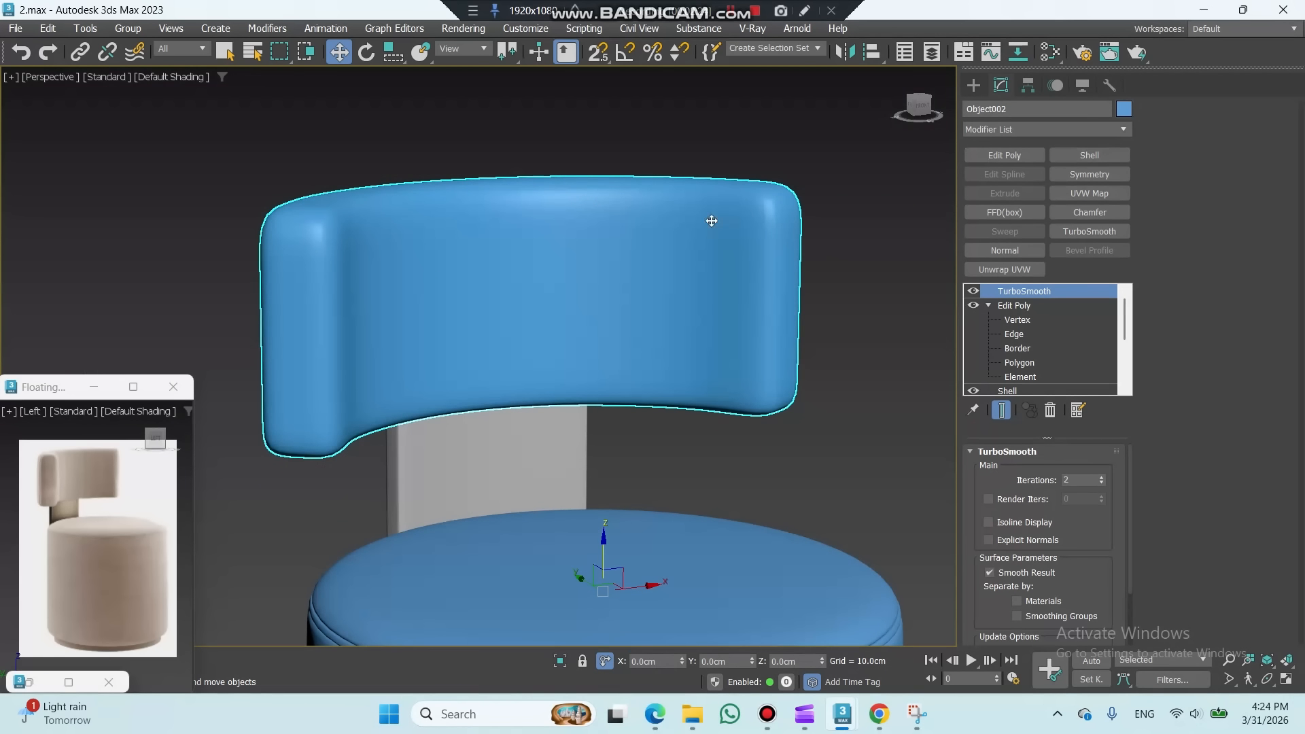
left_click(971, 293)
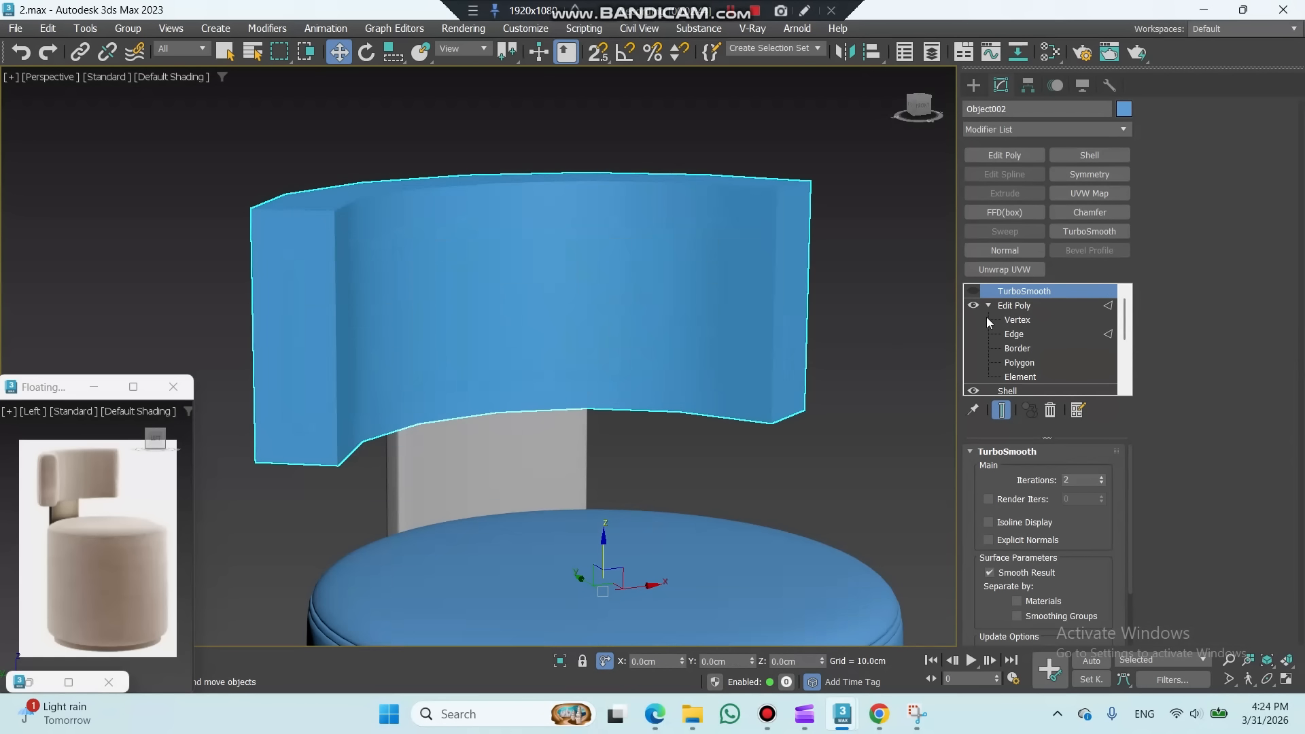
key("F4")
left_click(1015, 334)
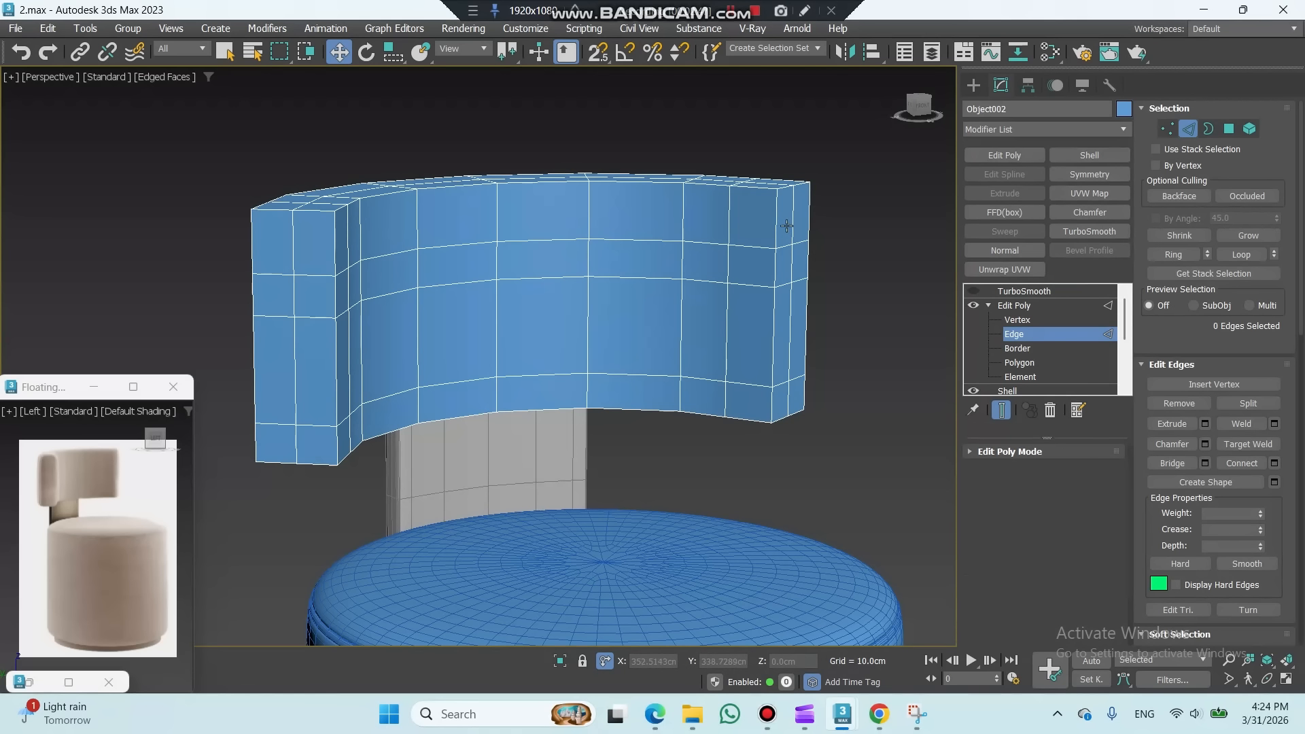
double_click(775, 226)
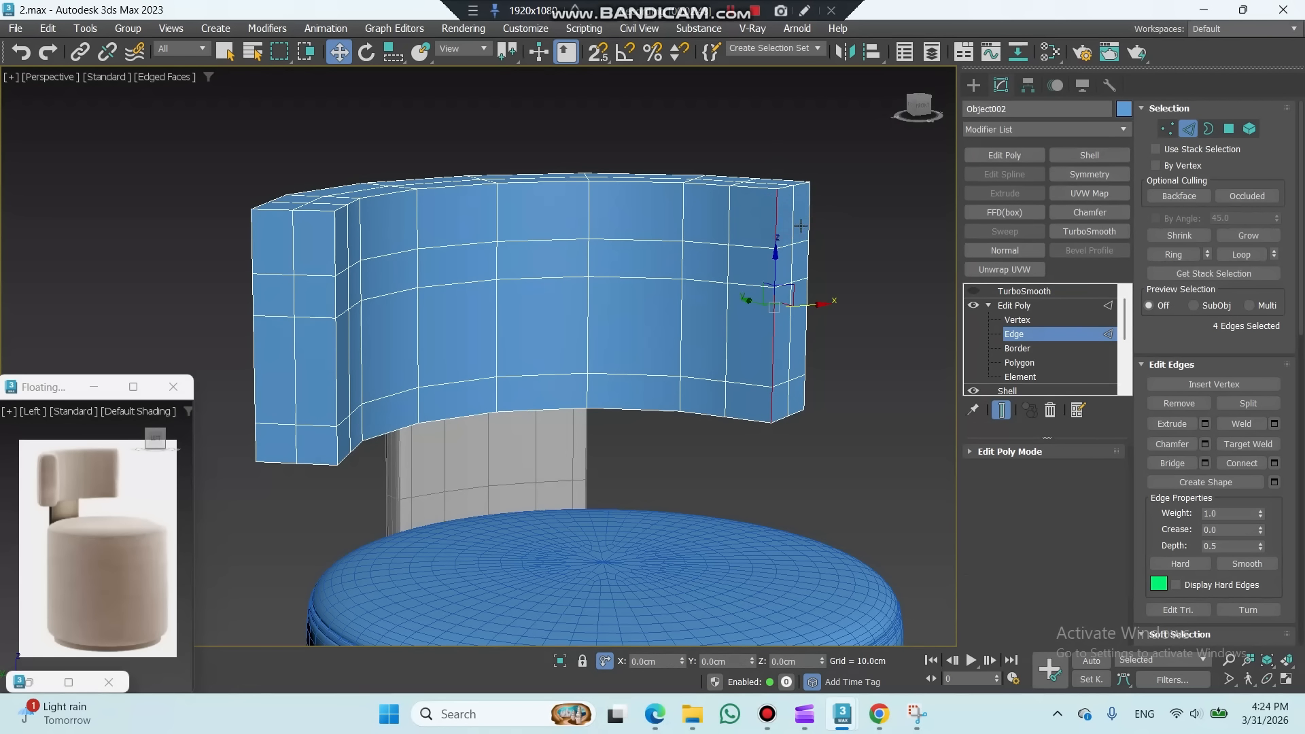
double_click(786, 185, "ctrl")
double_click(787, 422, "ctrl")
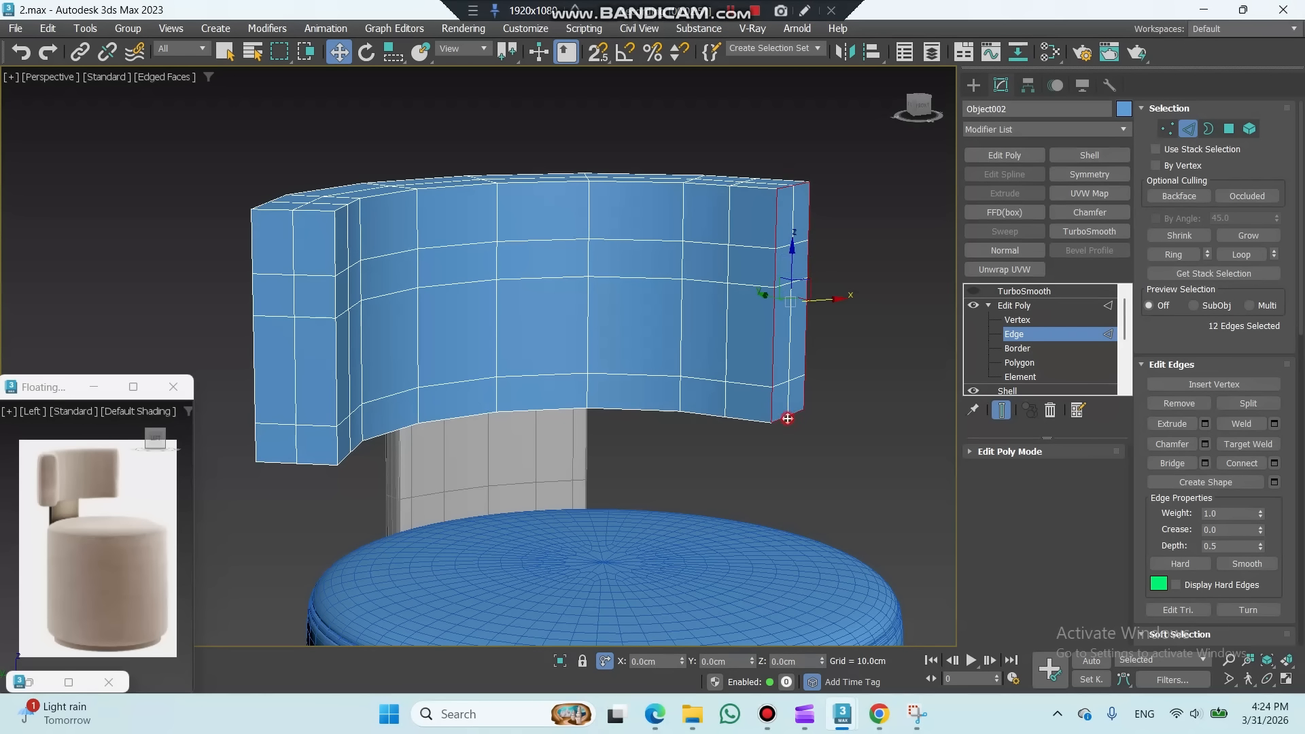
double_click(333, 464, "ctrl")
double_click(336, 385, "ctrl")
double_click(313, 211, "ctrl")
left_click(253, 228, "ctrl")
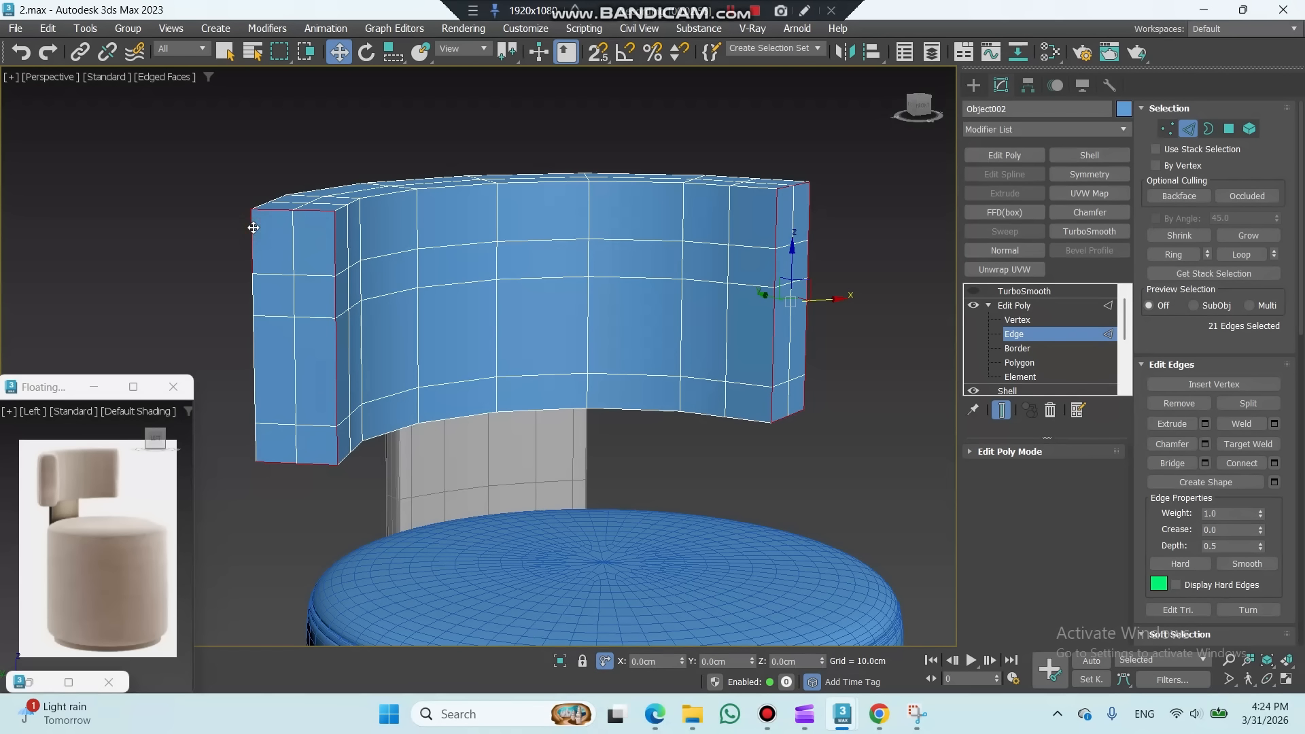
double_click(252, 227, "ctrl")
Step: Chamfer the selected end-face outline edges by a small amount with 1 segment, keeping narrow strips along the corners
left_click(1206, 444)
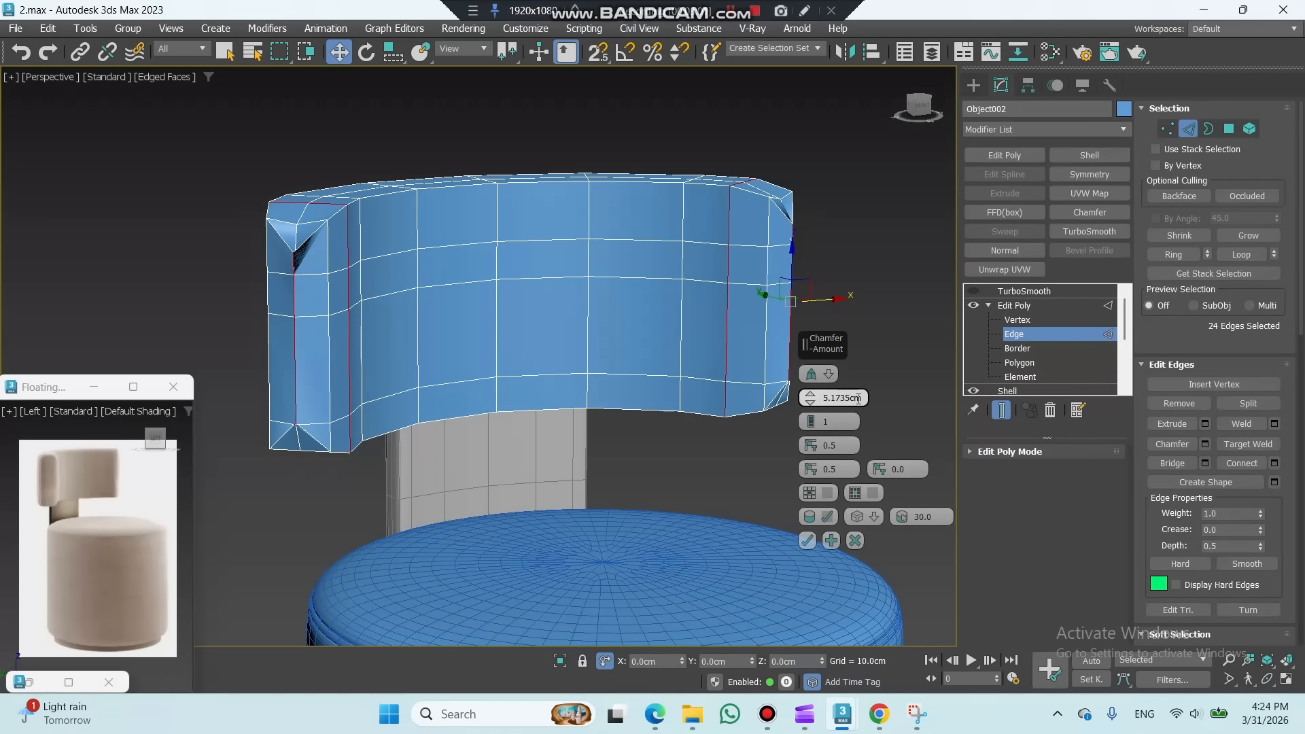
left_click(842, 398)
left_click(804, 540)
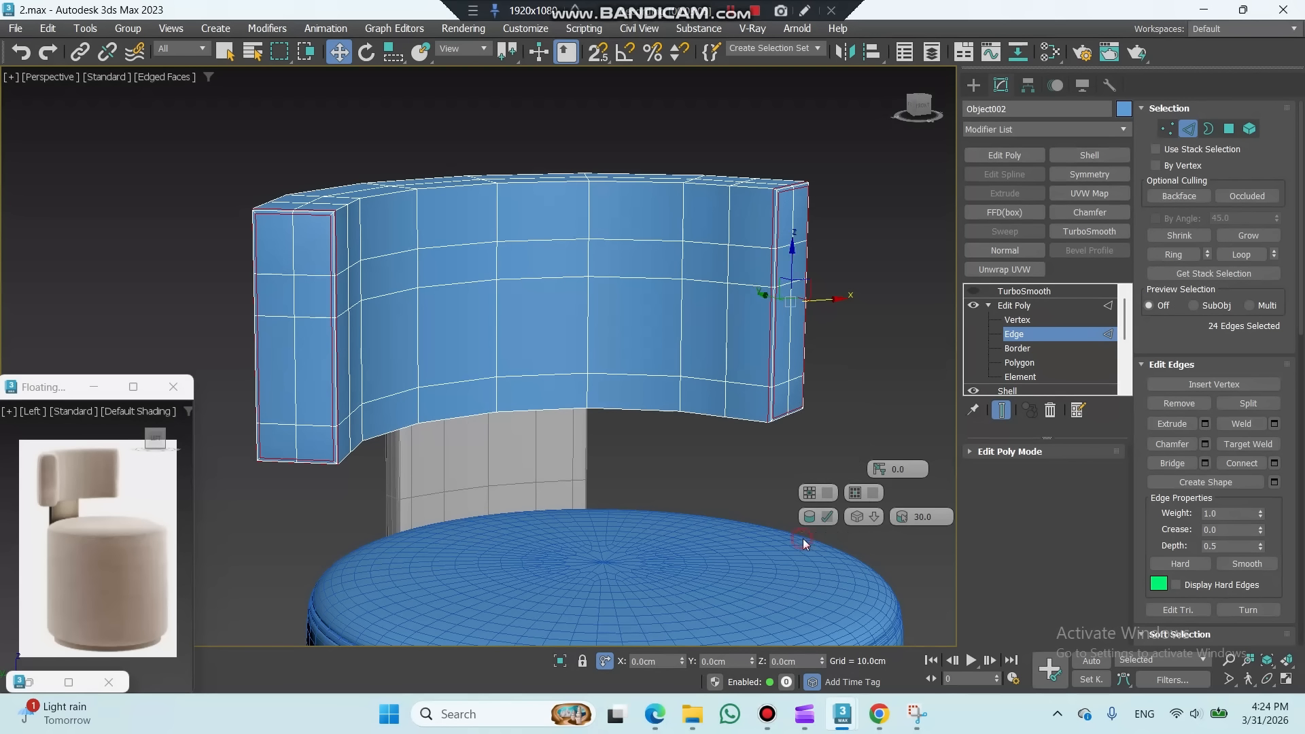
Step: Extrude the seam edges around both backrest ends inward with a height of -0.3 cm
left_click(1205, 424)
left_click(843, 375)
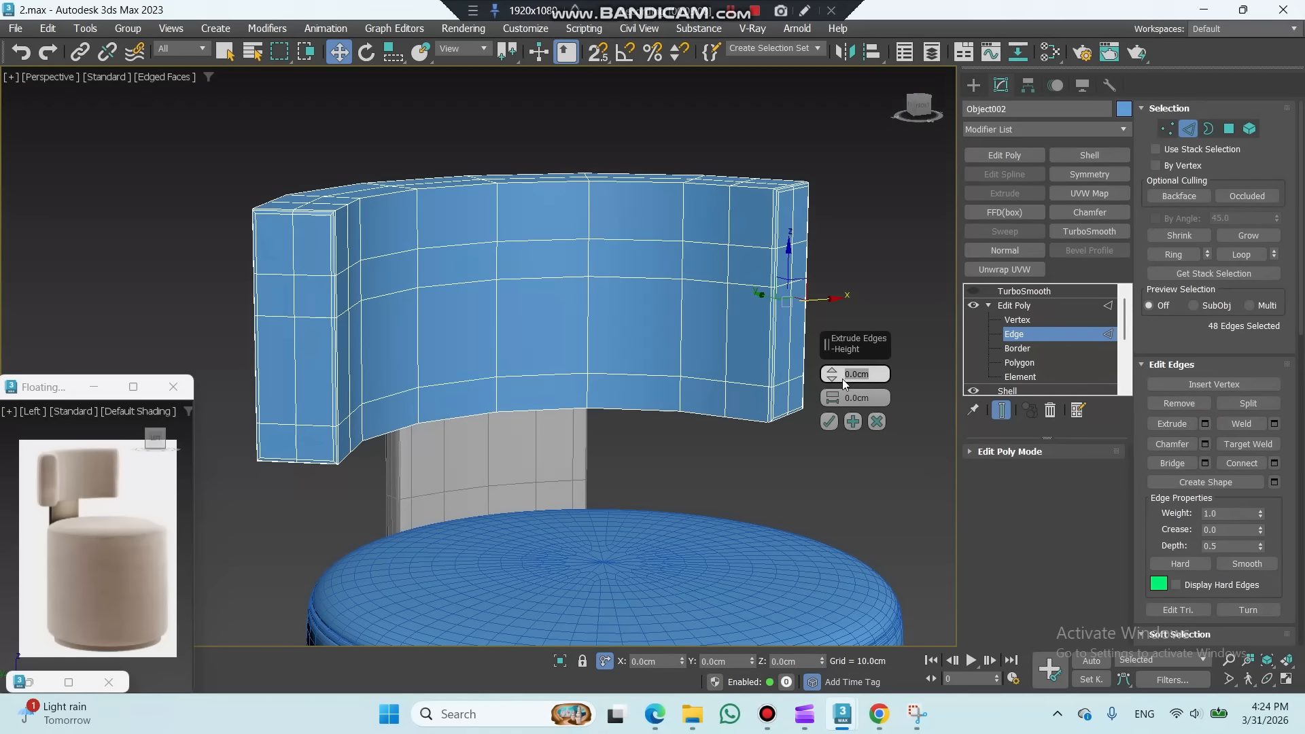
type("-.3")
left_click(854, 398)
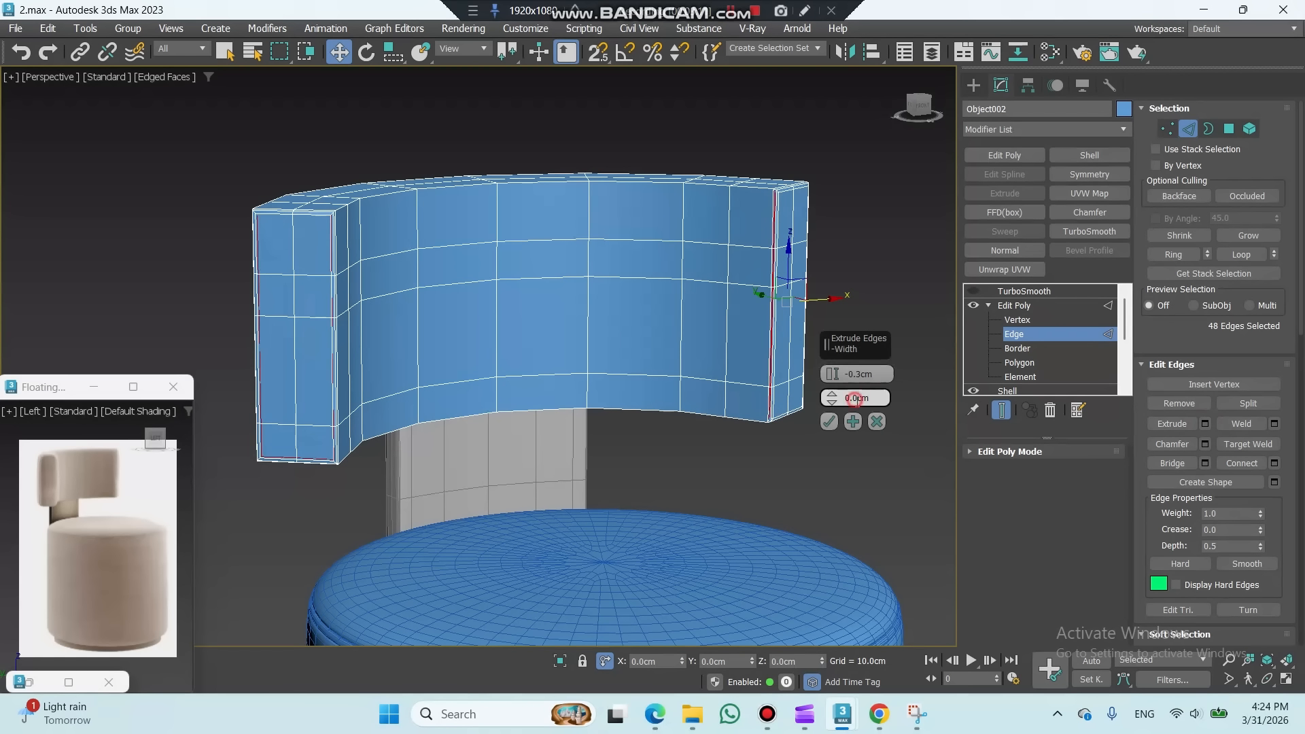
left_click(829, 421)
Step: Check the end-face seams with TurboSmooth on and edged faces hidden, and return to the unsmoothed, edged display
left_click(1016, 305)
left_click(1020, 292)
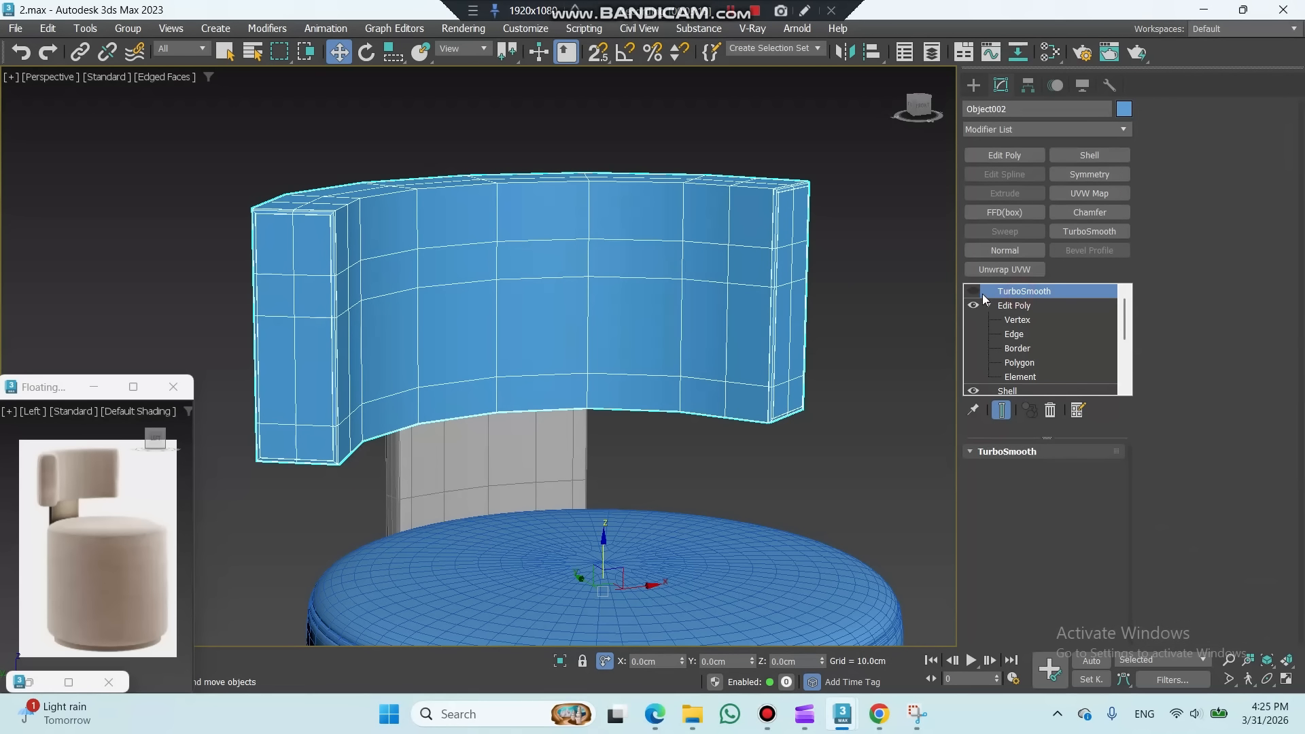
left_click(973, 291)
key("F4")
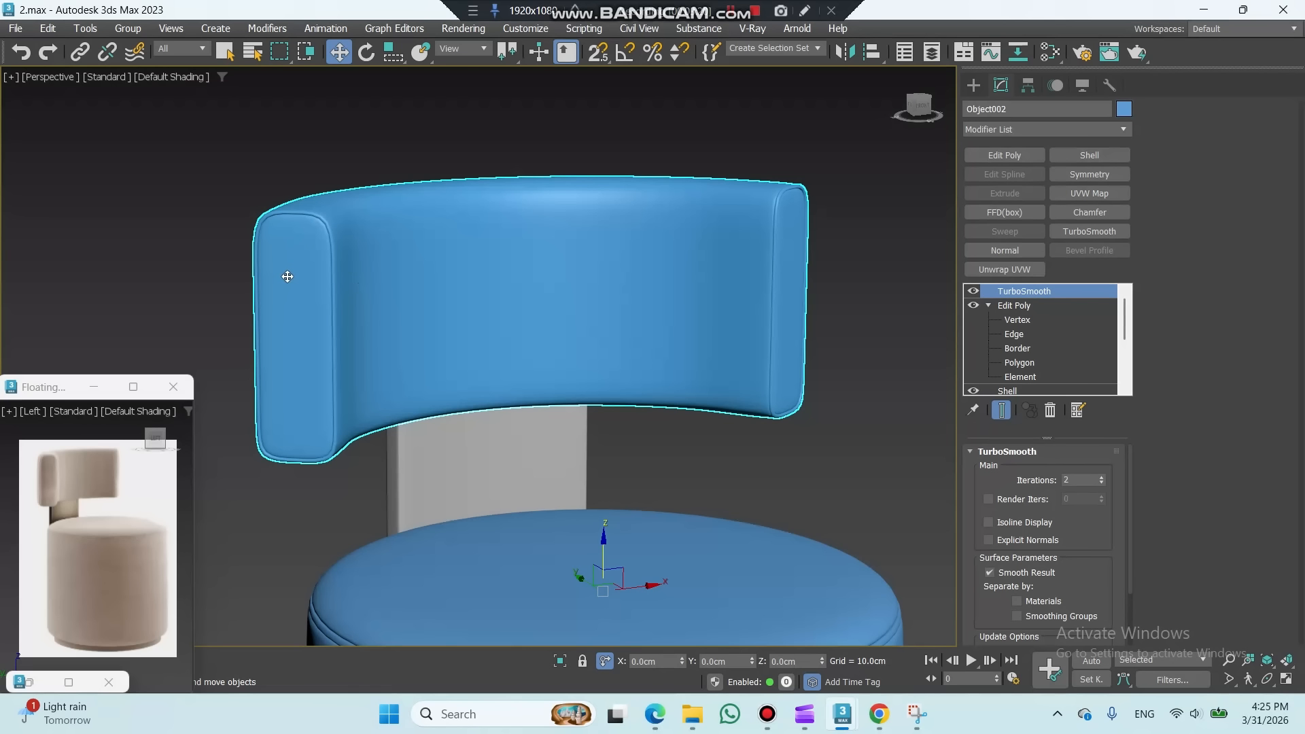
left_click(973, 291)
key("F4")
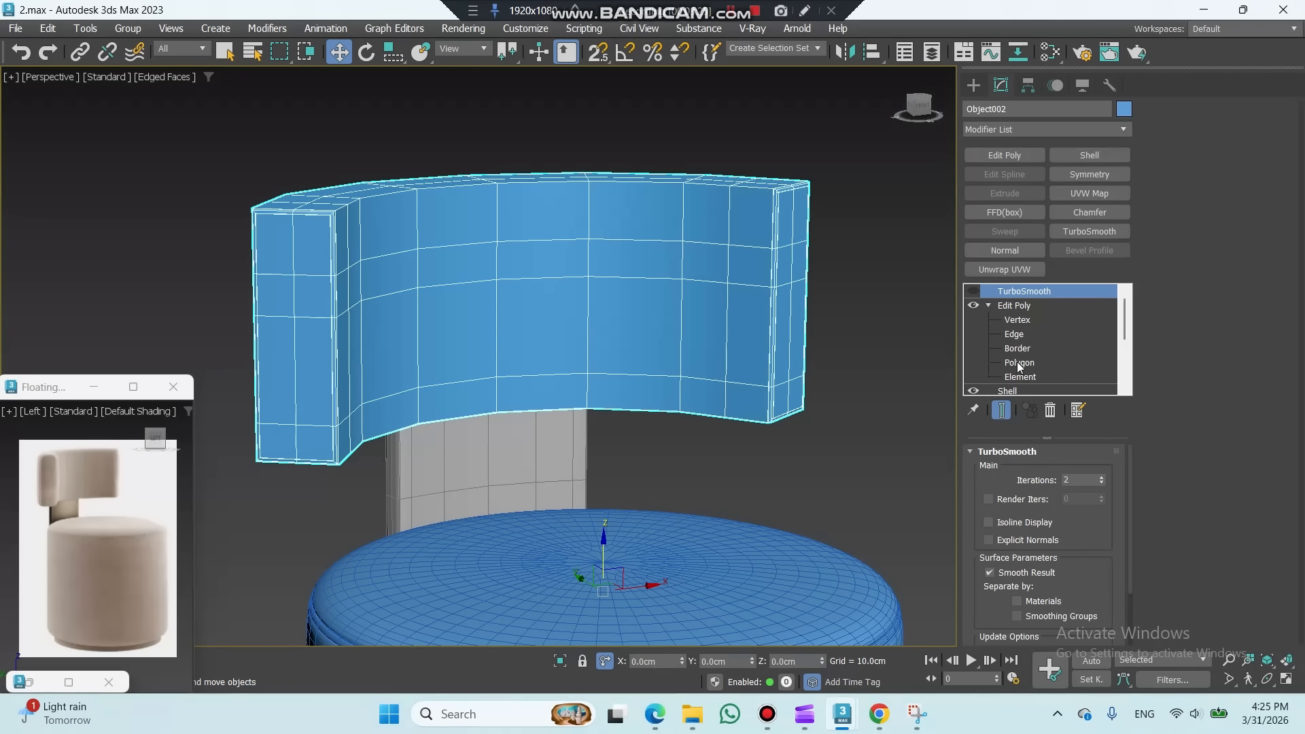
Step: Select the polygons of both backrest end faces by a 45° angle and move them slightly outward along the local Z axis, previewing with TurboSmooth
left_click(1018, 363)
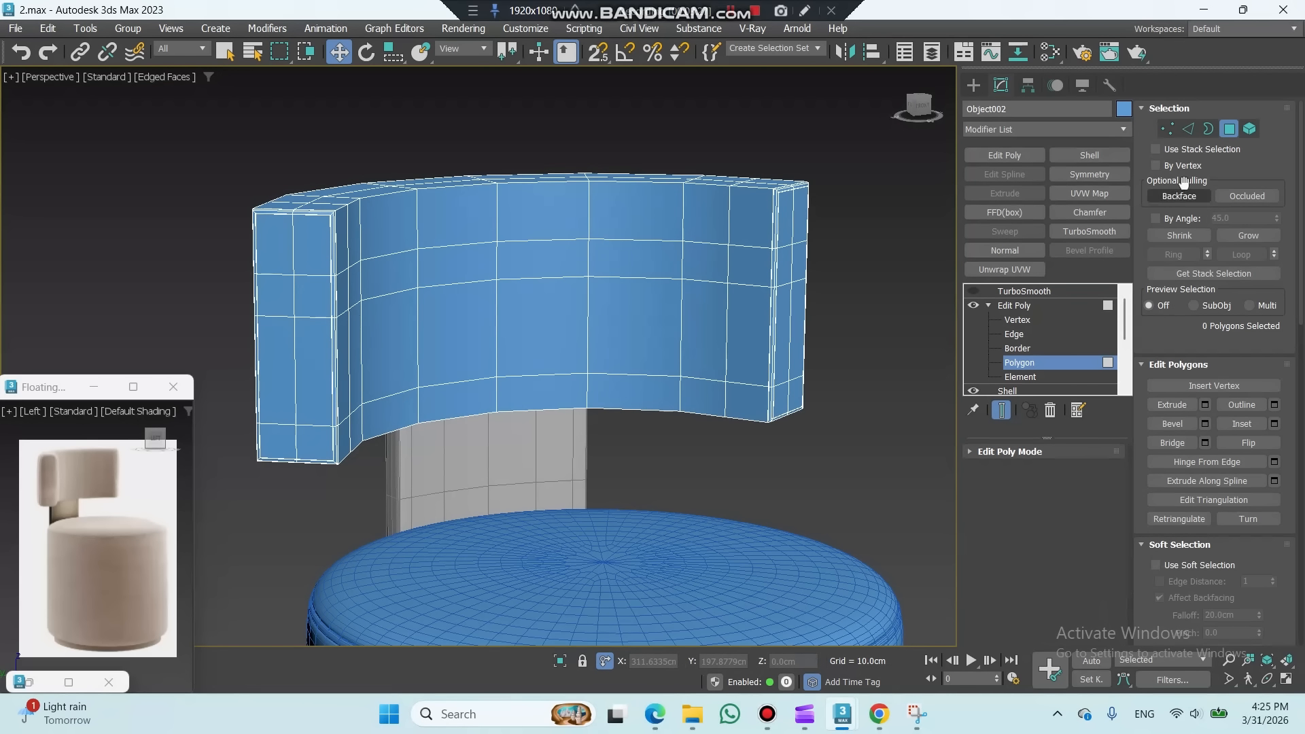
left_click(1181, 218)
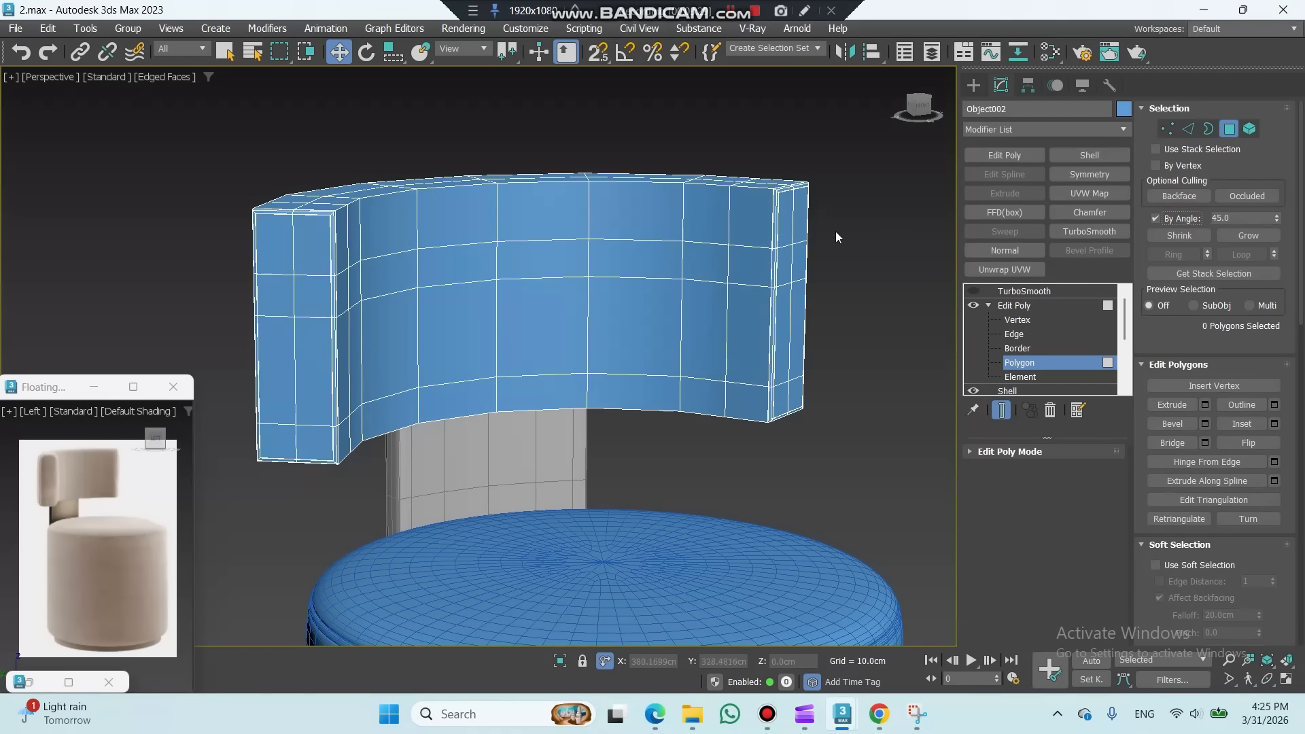
left_click(795, 224)
left_click(271, 258, "ctrl")
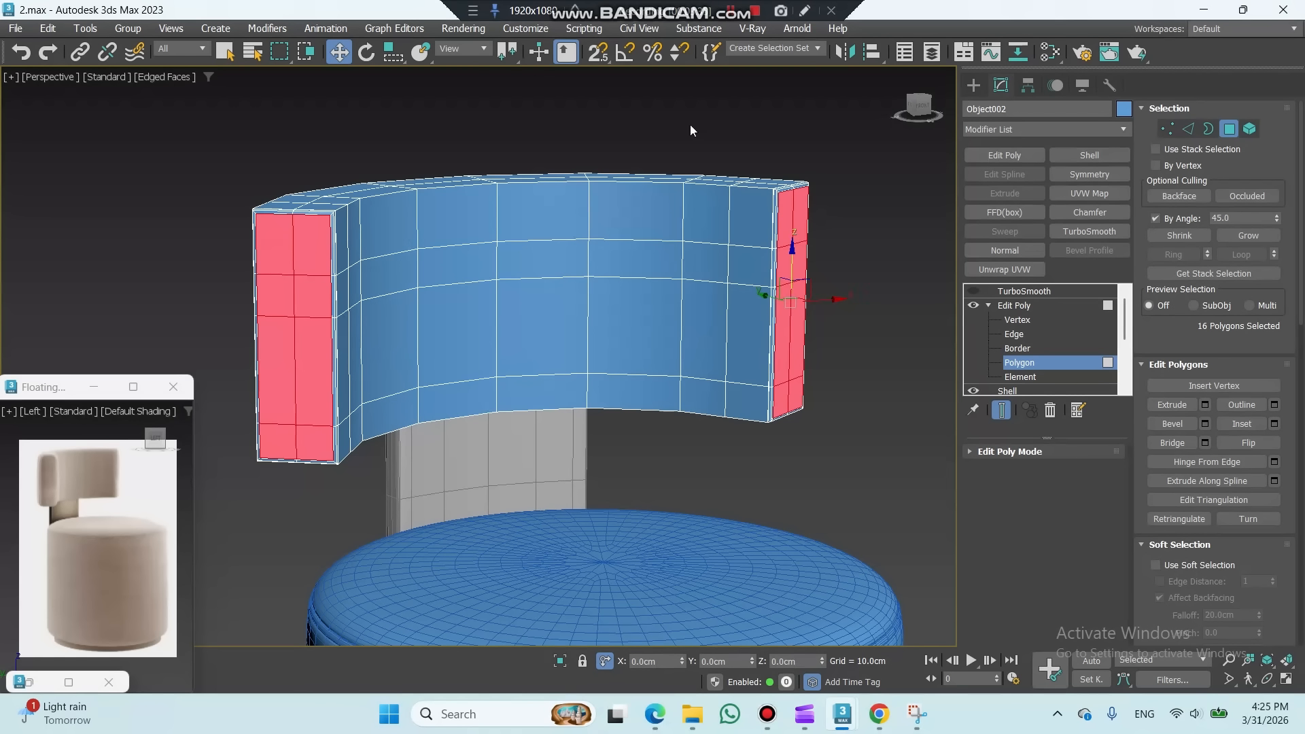
left_click(453, 50)
left_click(460, 107)
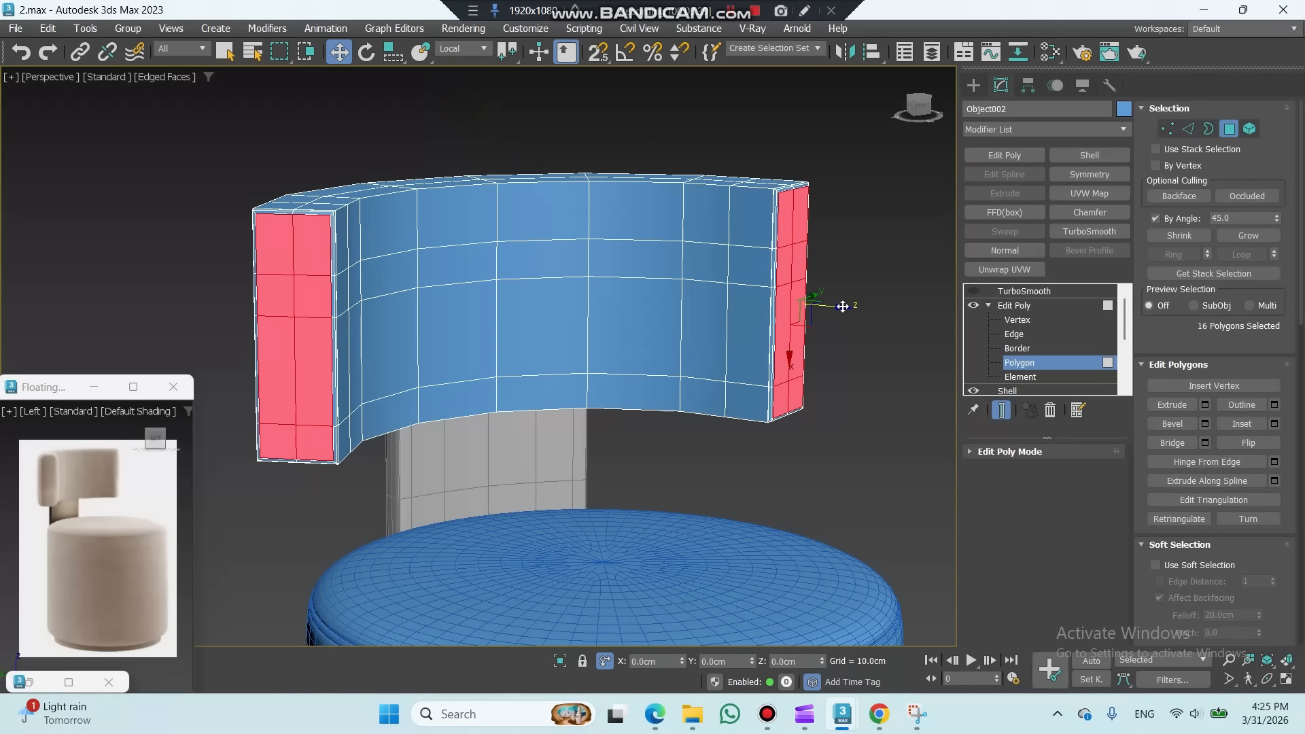
left_click_drag(837, 307, 841, 308)
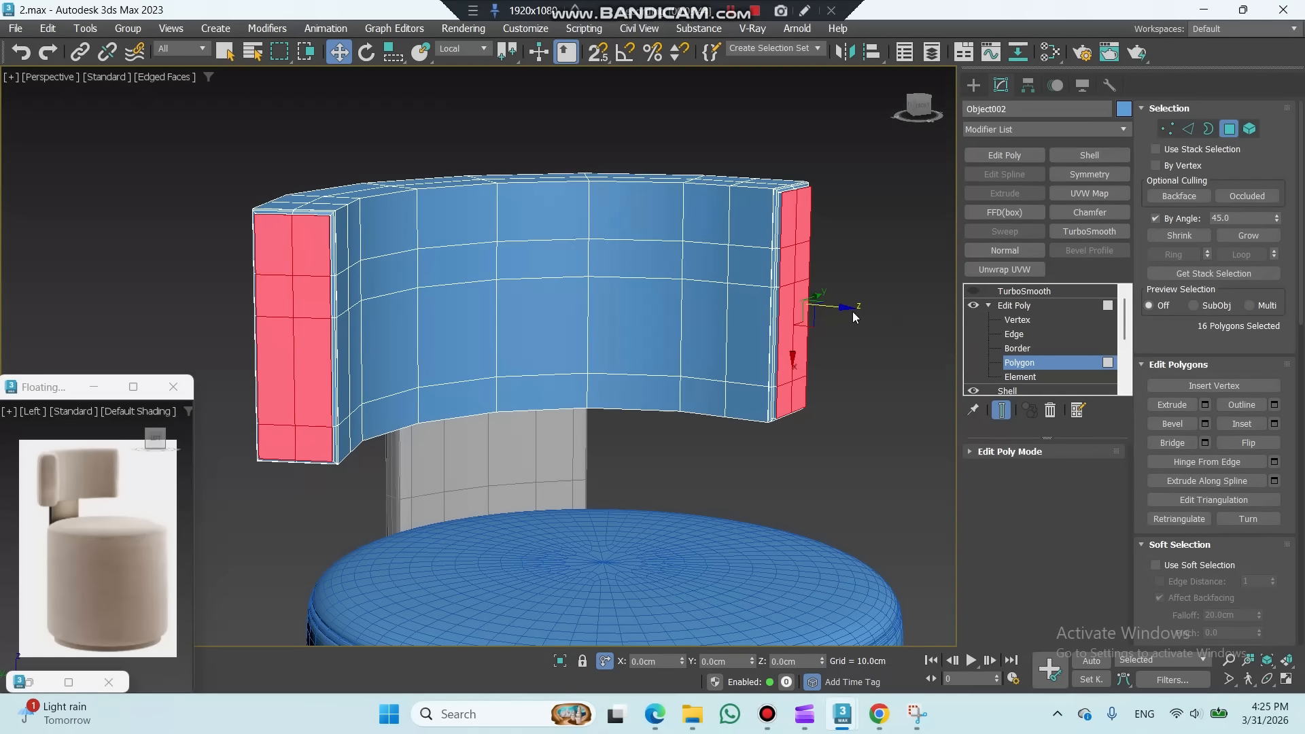
left_click(973, 291)
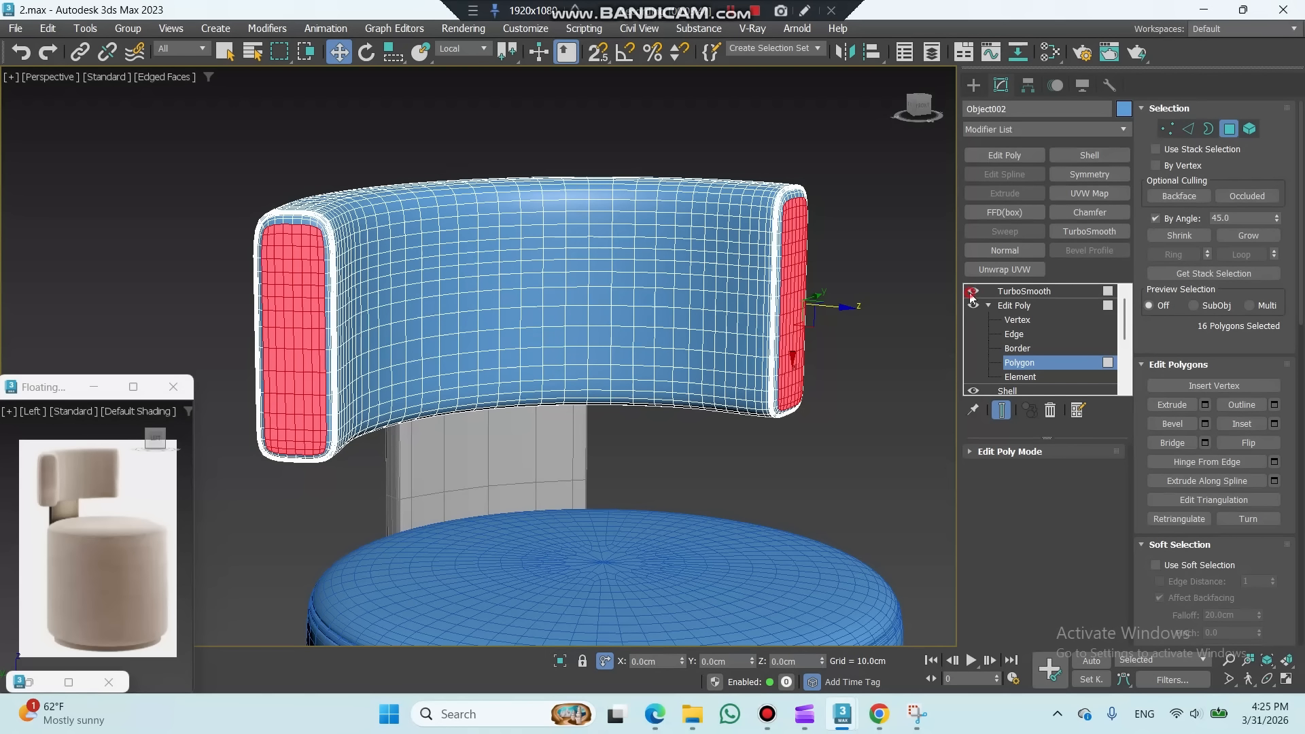
left_click_drag(835, 308, 838, 309)
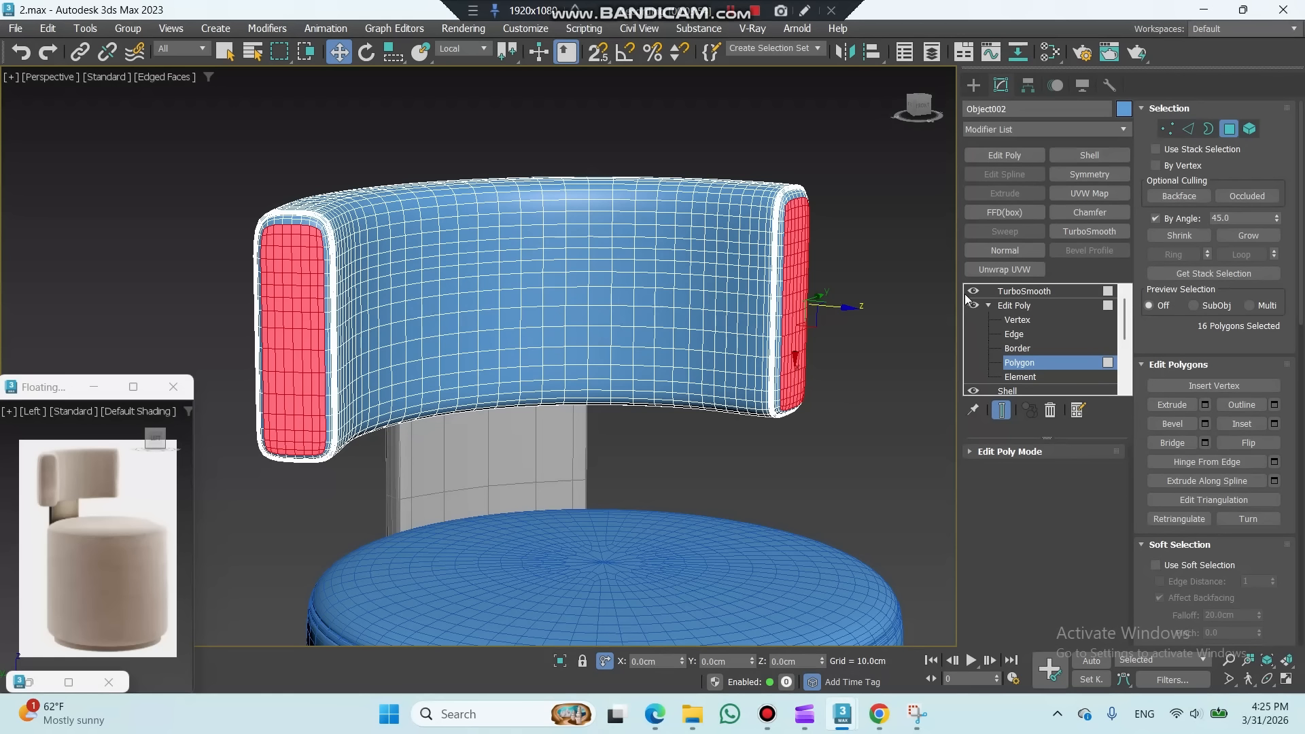
Step: Inspect the smoothed backrest ends without edged faces, then return to the unsmoothed, edged display
left_click(994, 303)
left_click(1011, 291)
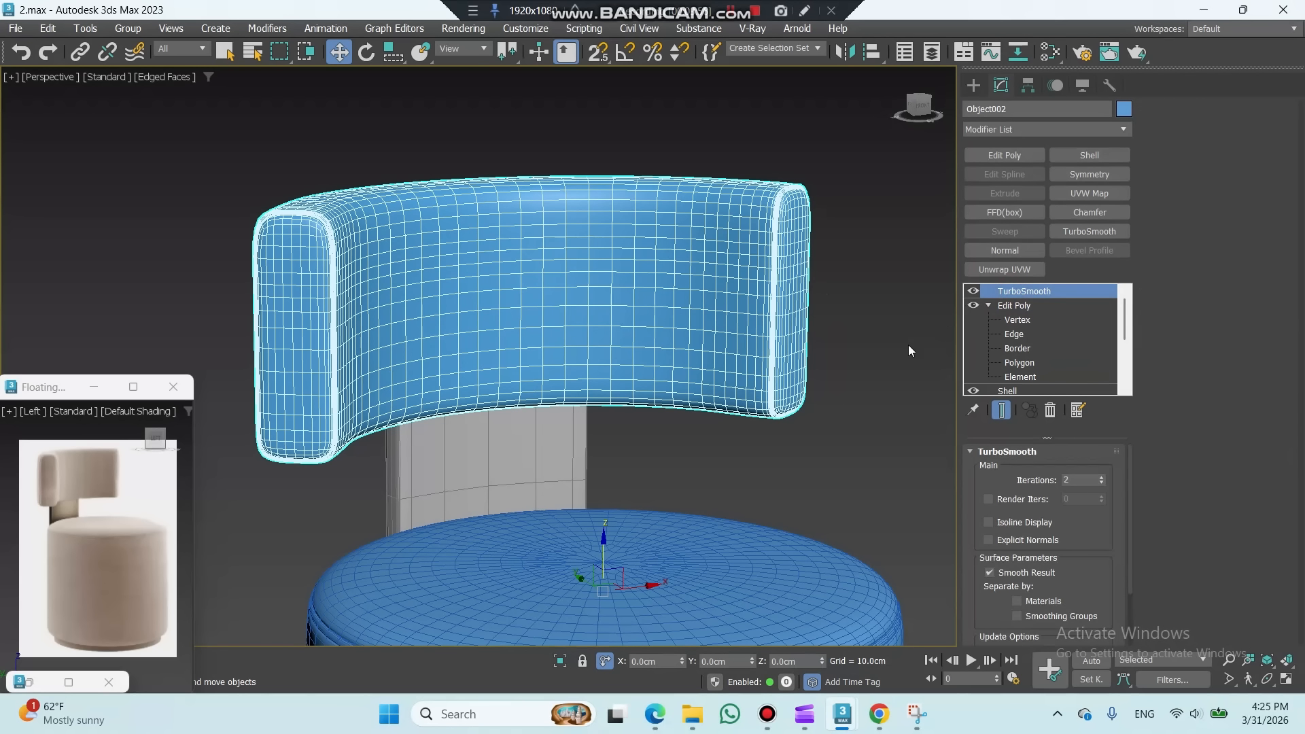
key("F4")
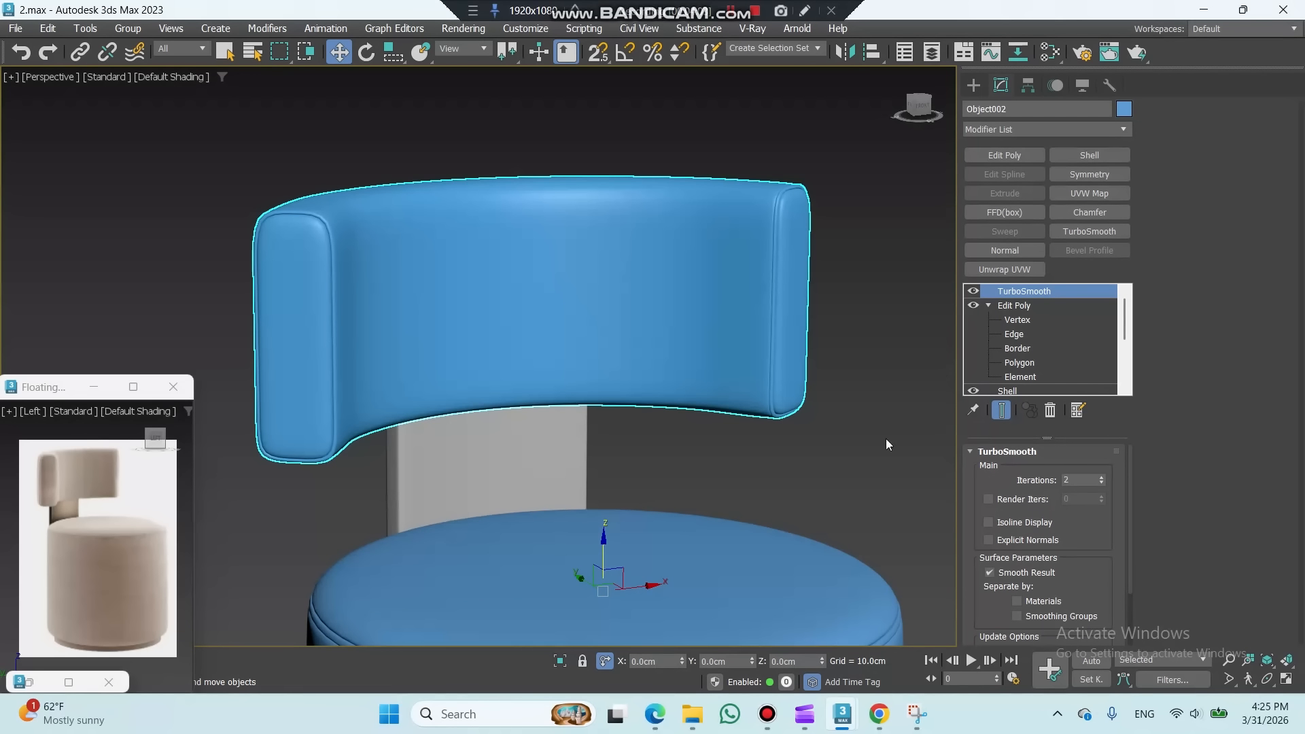
left_click(973, 291)
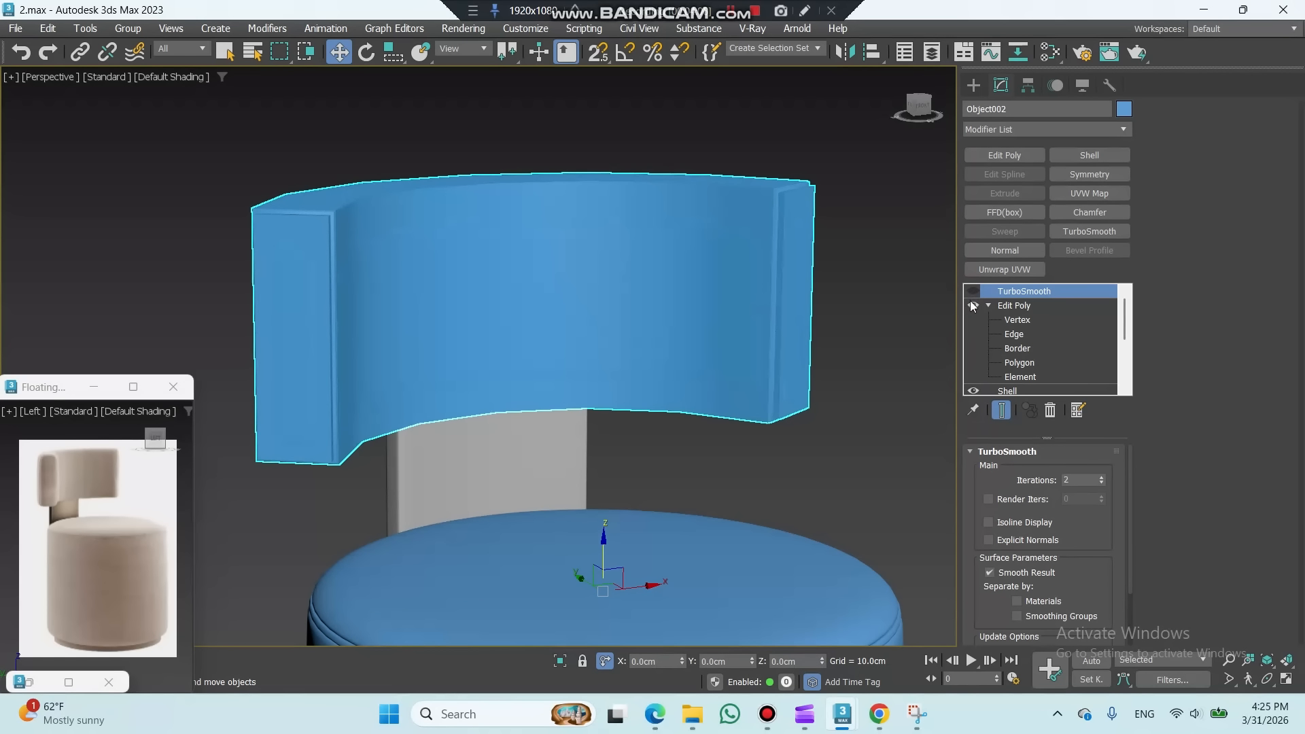
key("F4")
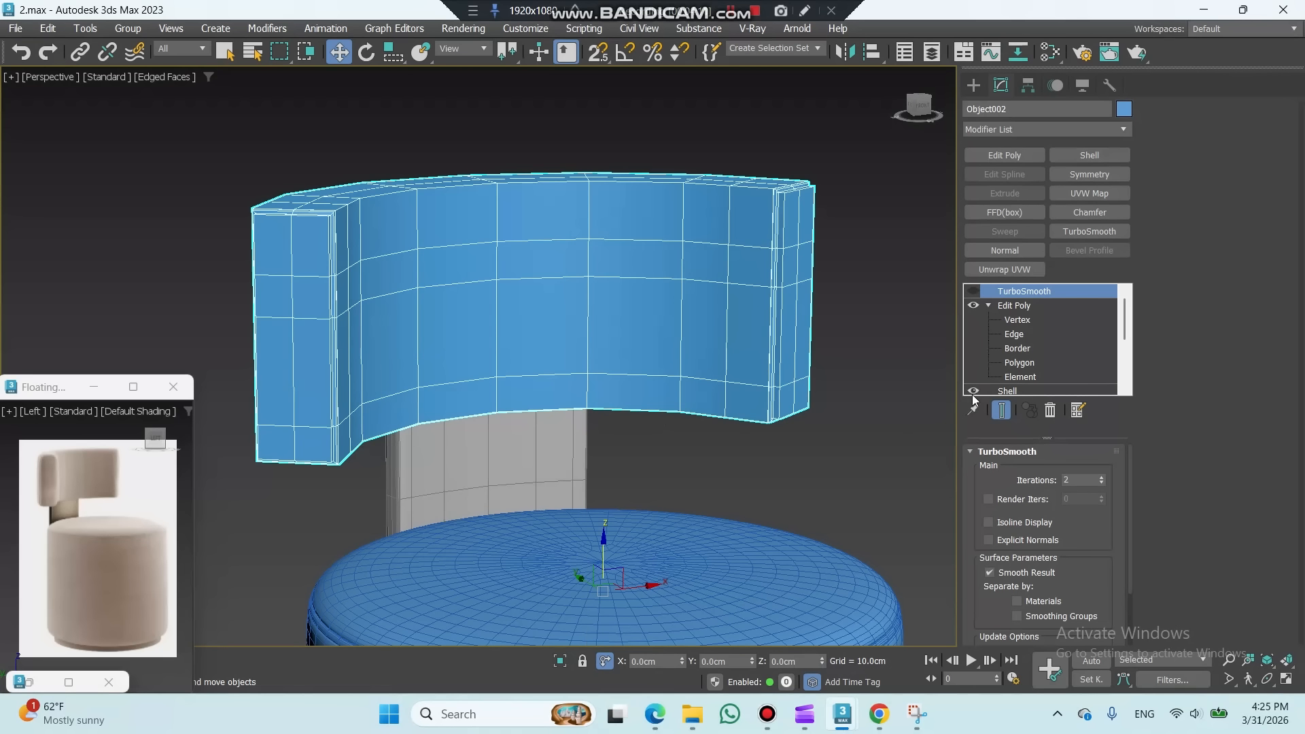
Step: Add two crosswise edge loops around the backrest, one toward each end, and chamfer them by 0.3 cm with 1 segment
left_click(1020, 335)
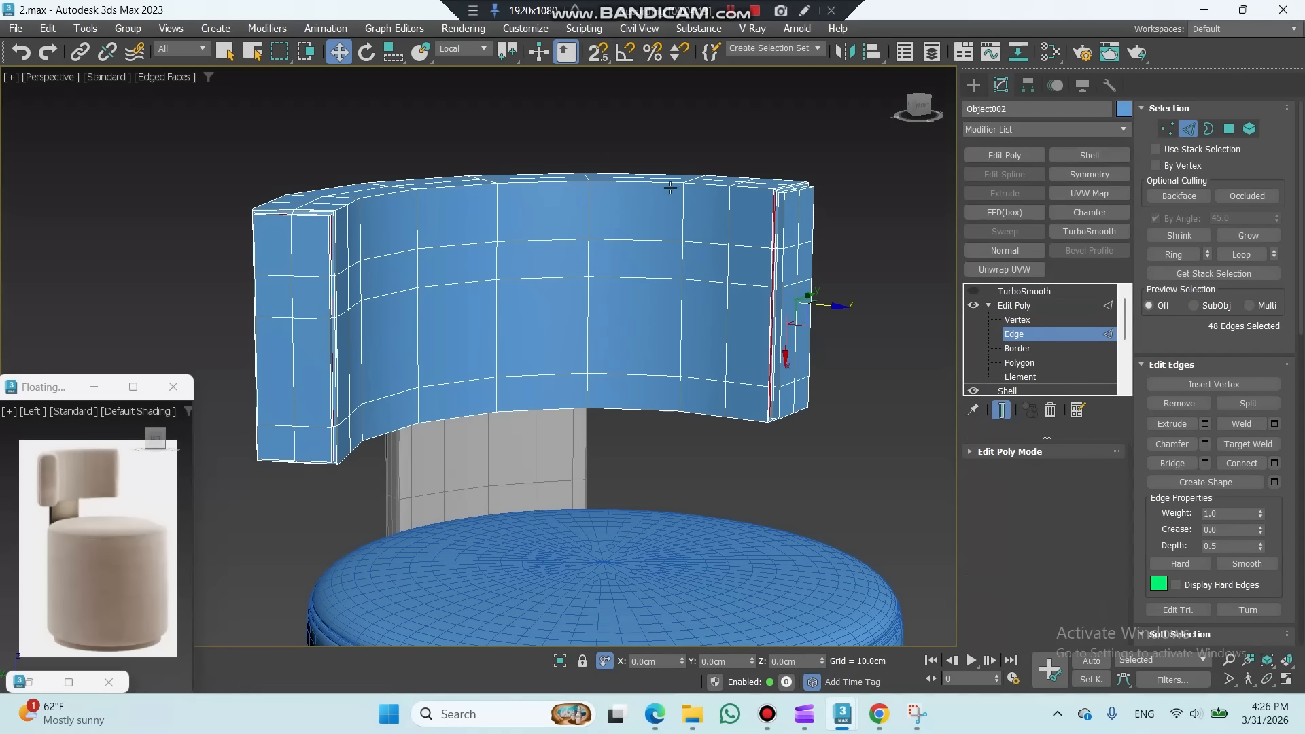
left_click(650, 181)
left_click(391, 197, "ctrl")
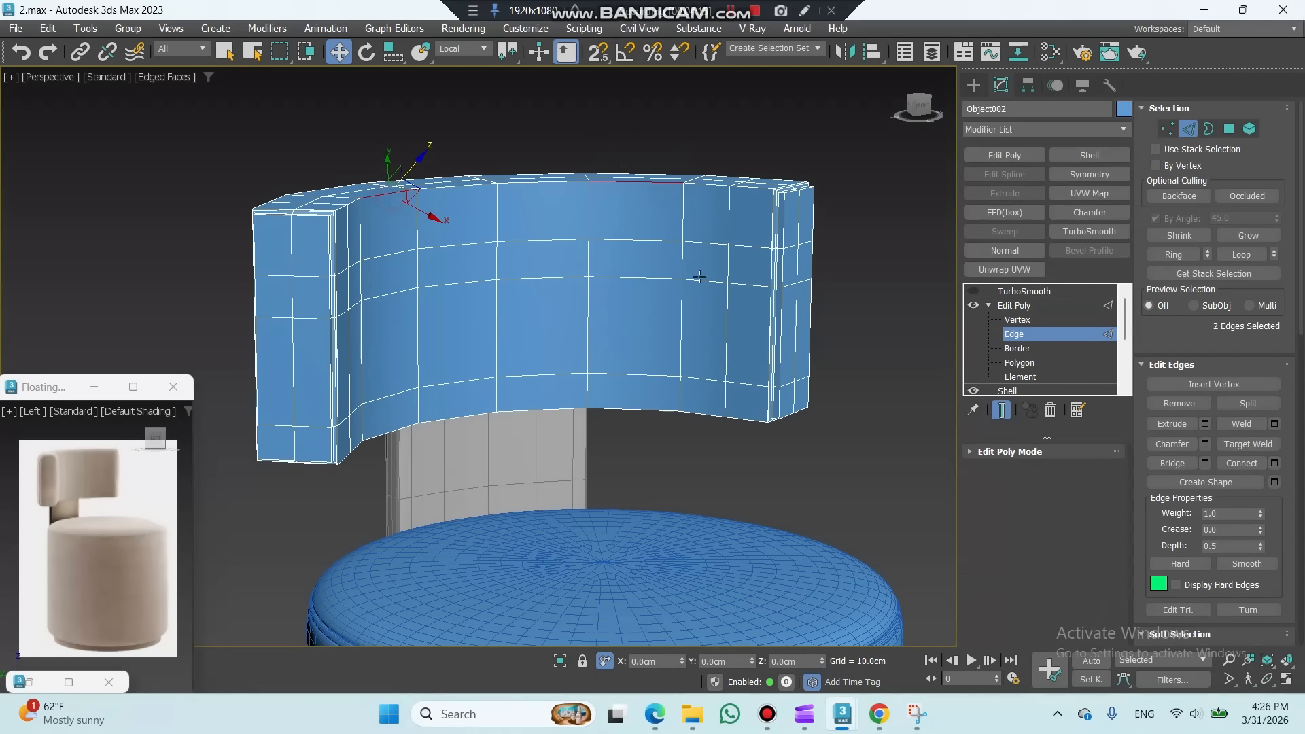
left_click(1168, 254)
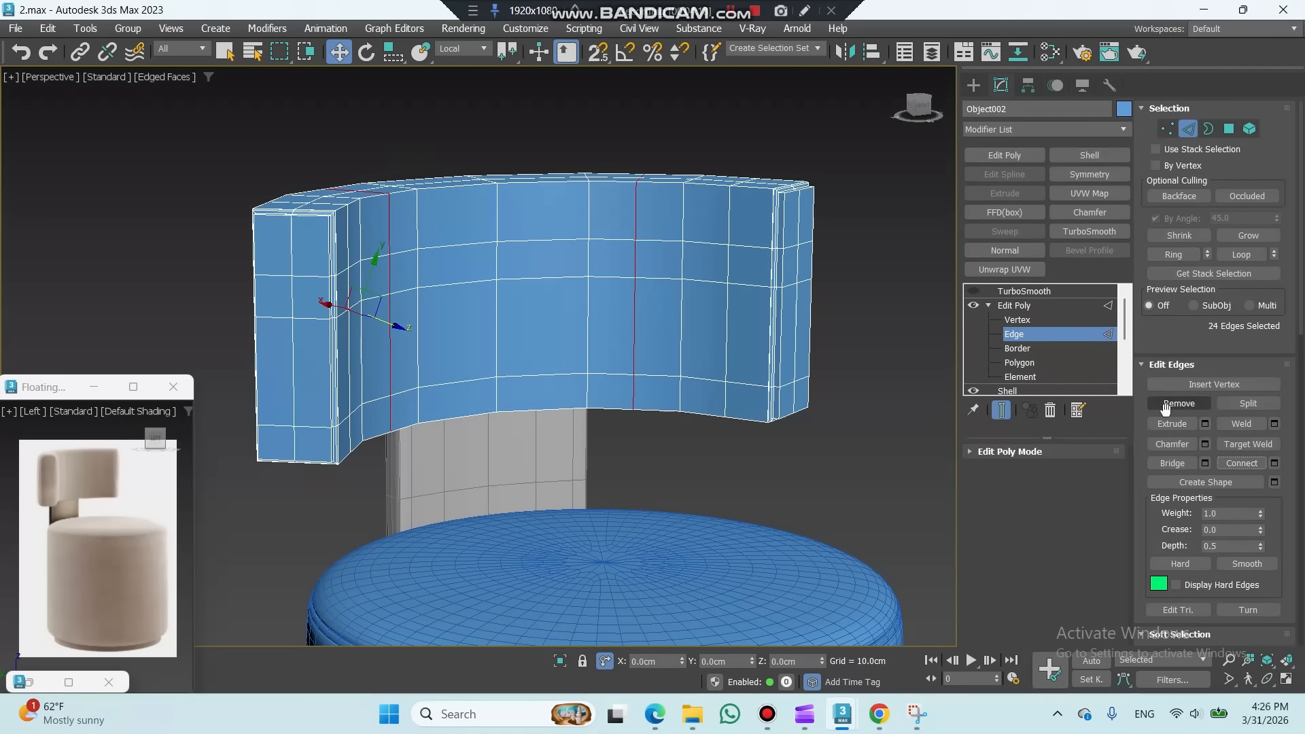
left_click(1204, 443)
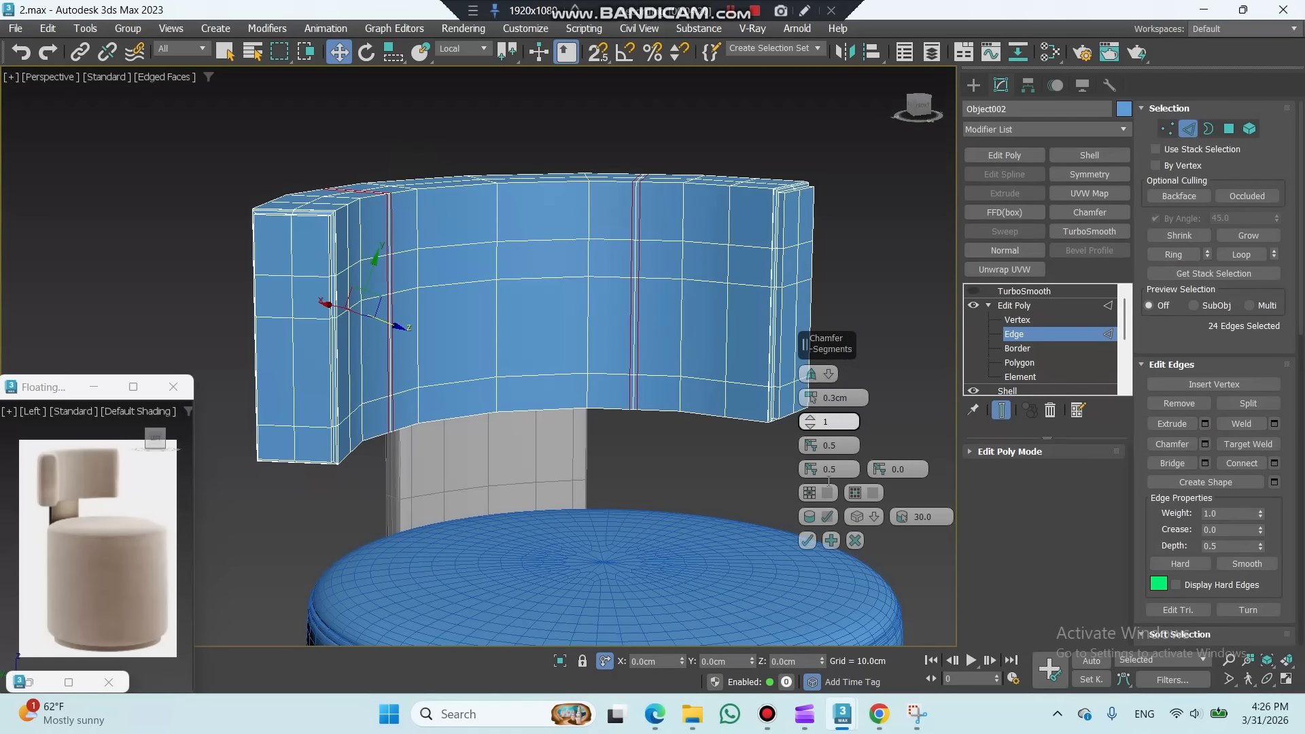
left_click(807, 540)
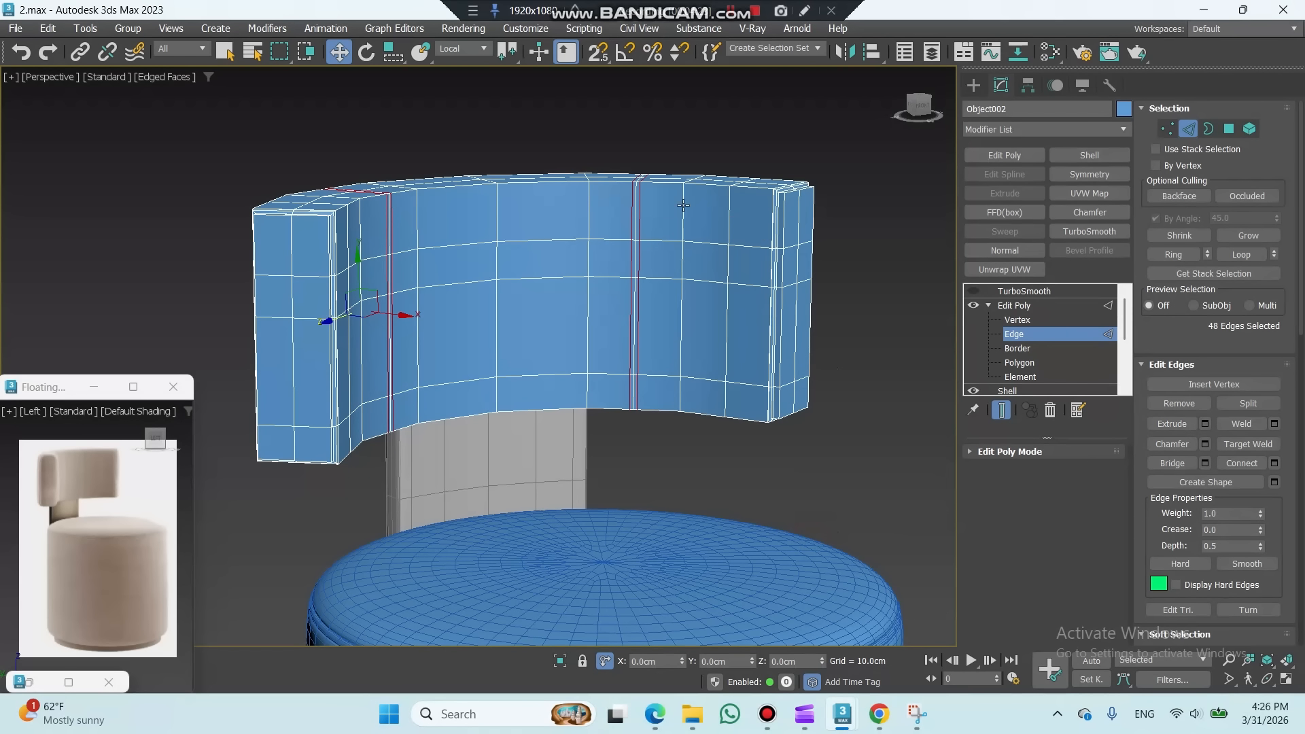
Step: Extrude one edge loop of each new chamfered strip inward with a height of -0.3 cm and a width of 0.01 cm
left_click(637, 203)
double_click(637, 204)
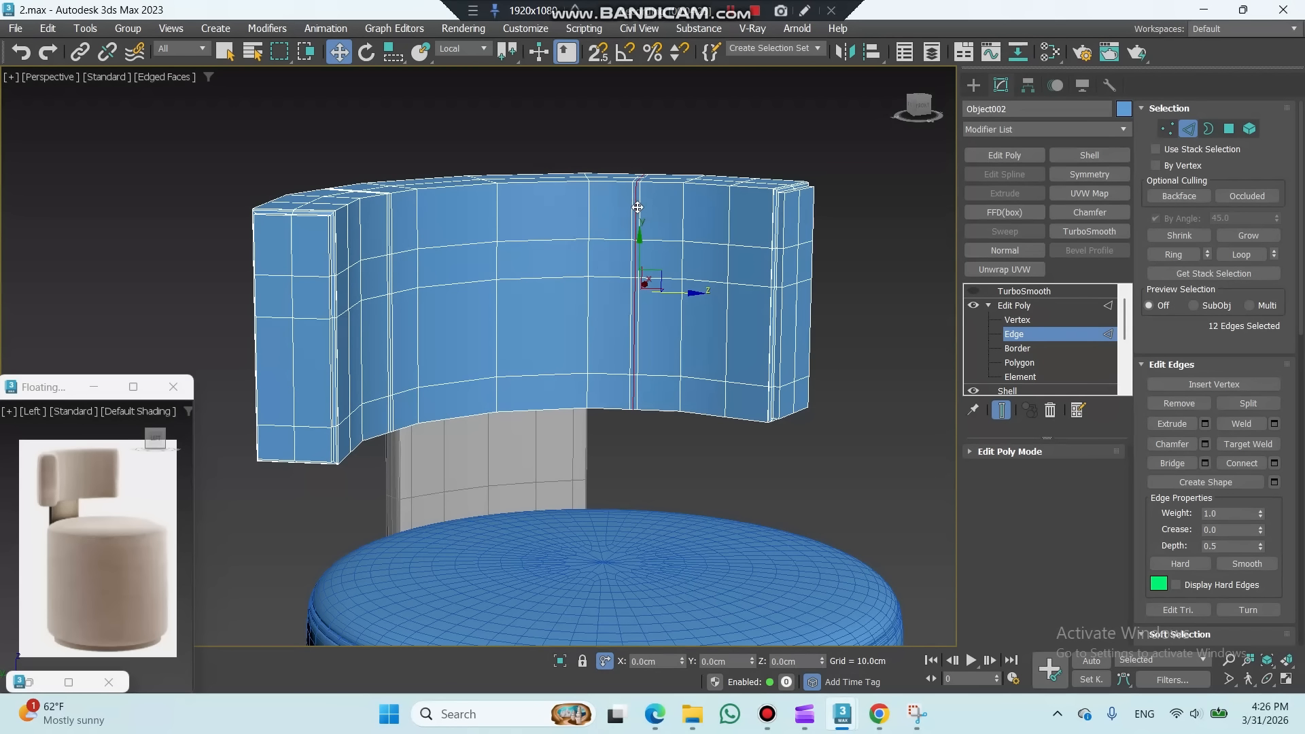
double_click(389, 224, "ctrl")
left_click(1204, 424)
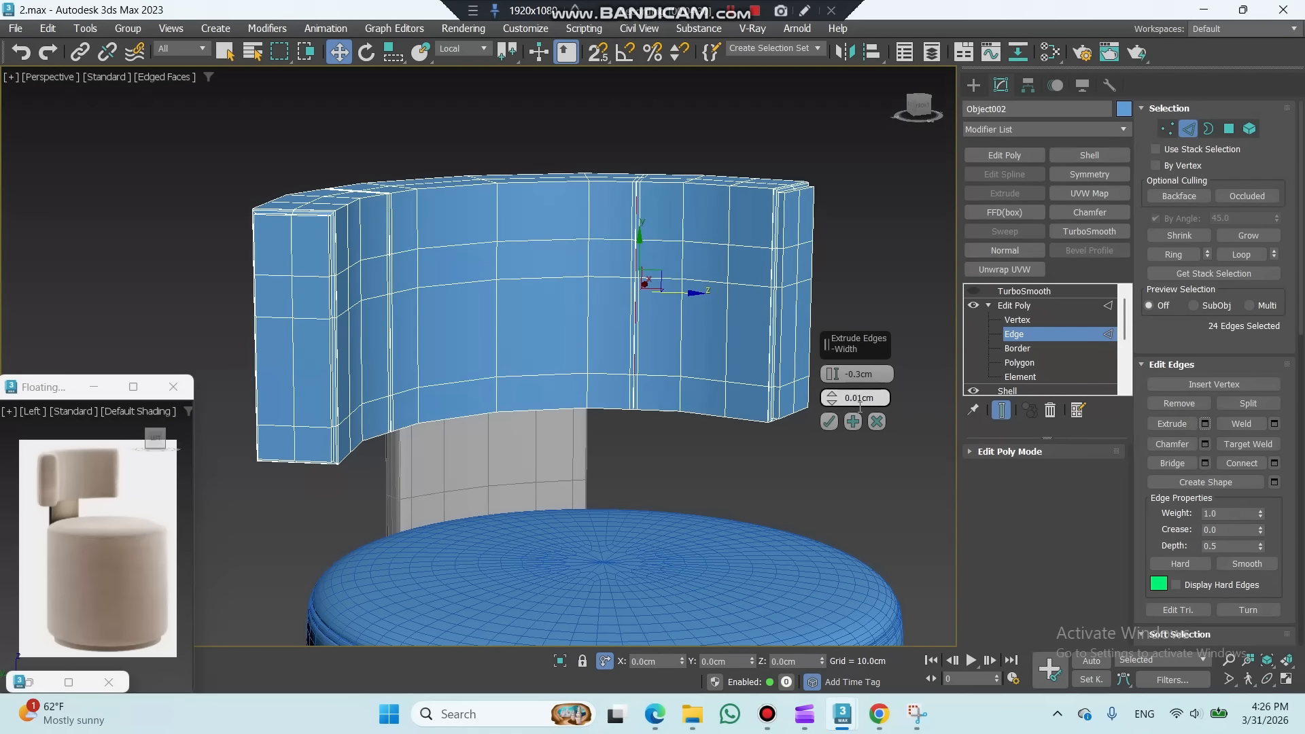
left_click(828, 422)
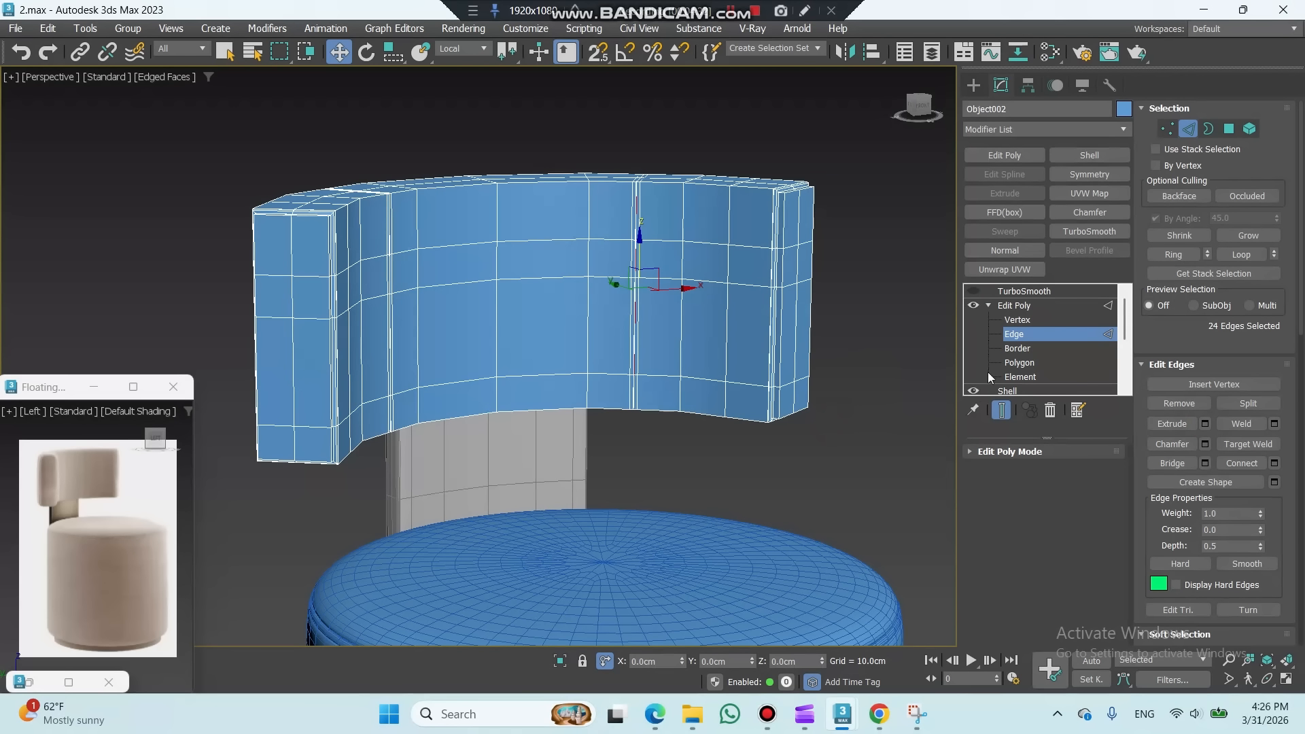
Step: Turn the backrest's TurboSmooth on, hide edged faces, and show the whole chair through the camera with nothing selected
left_click(1026, 308)
left_click(985, 291)
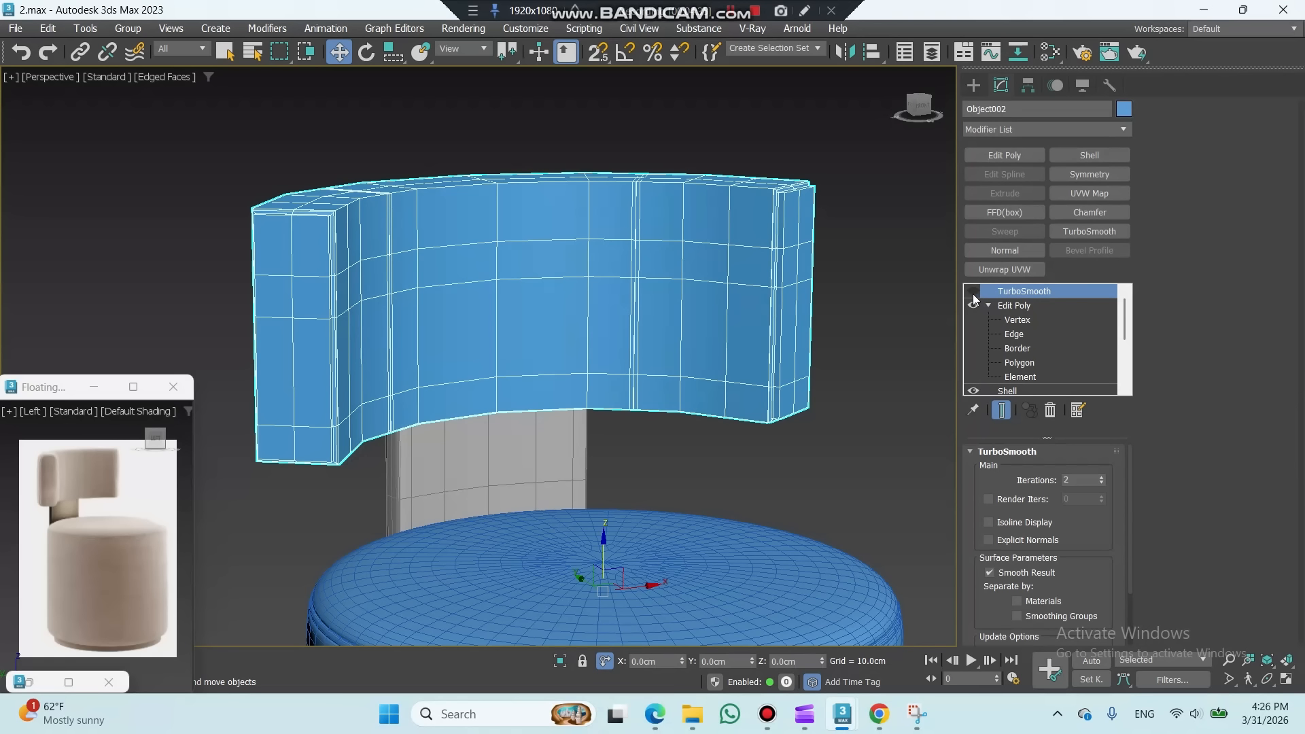
left_click(972, 293)
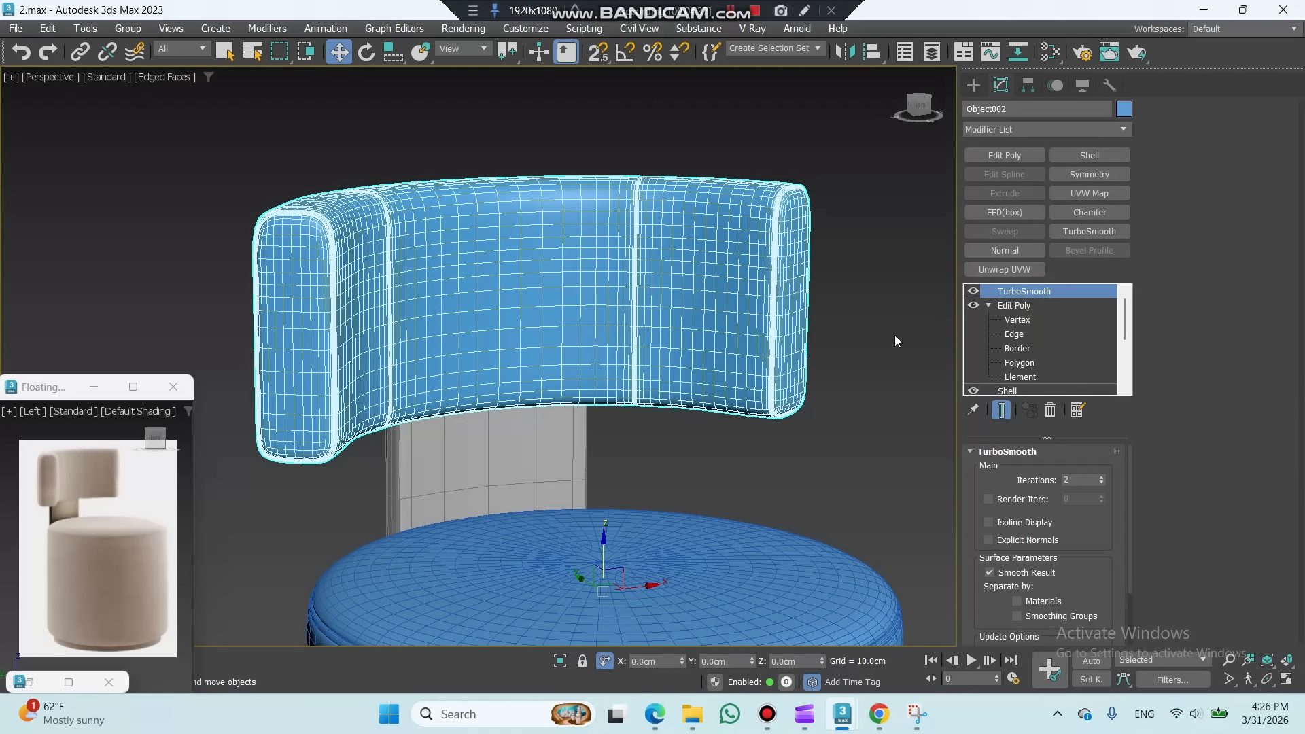
key("F4")
key("c")
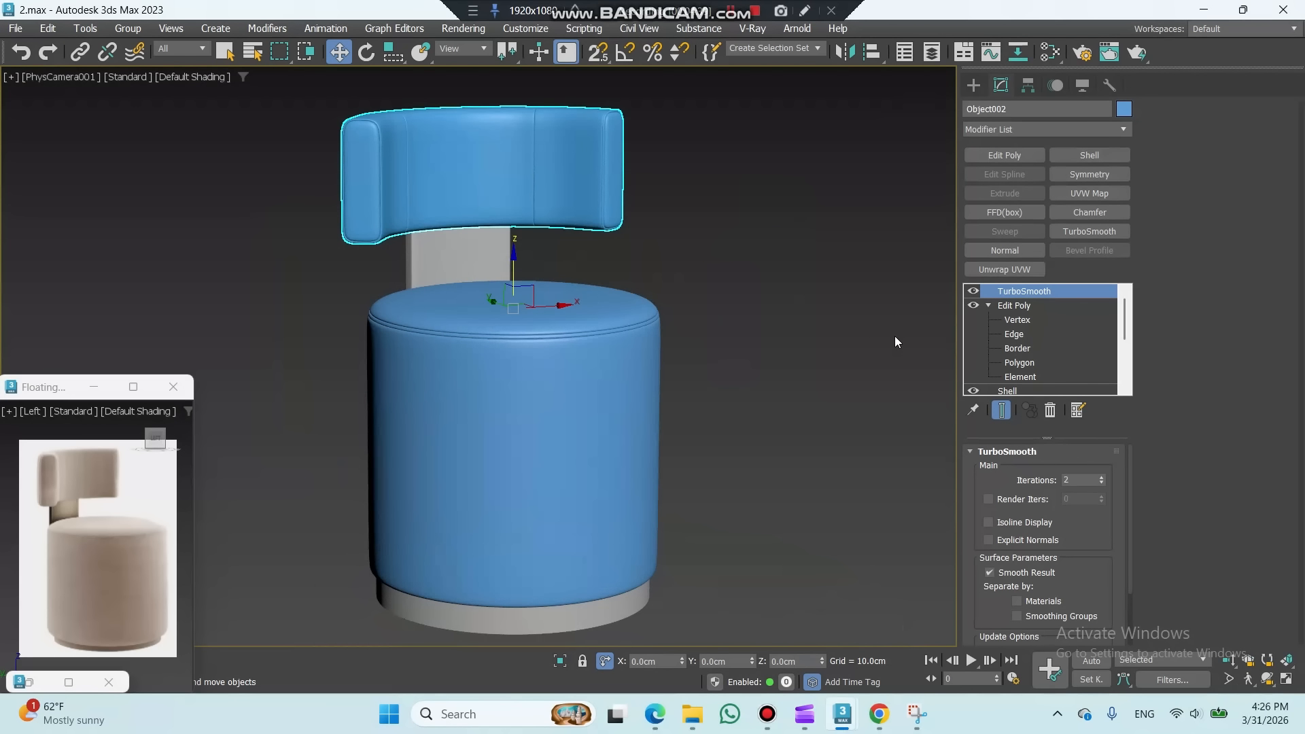
left_click(972, 87)
left_click(888, 191)
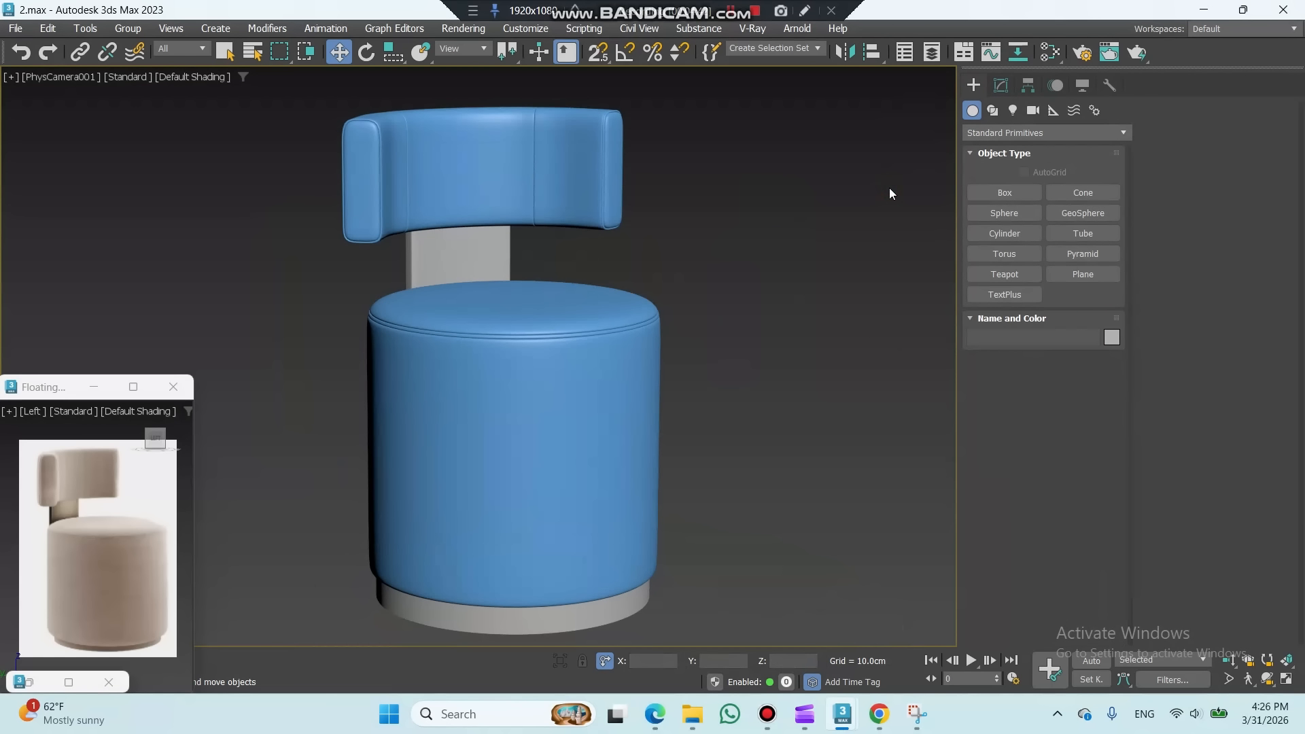